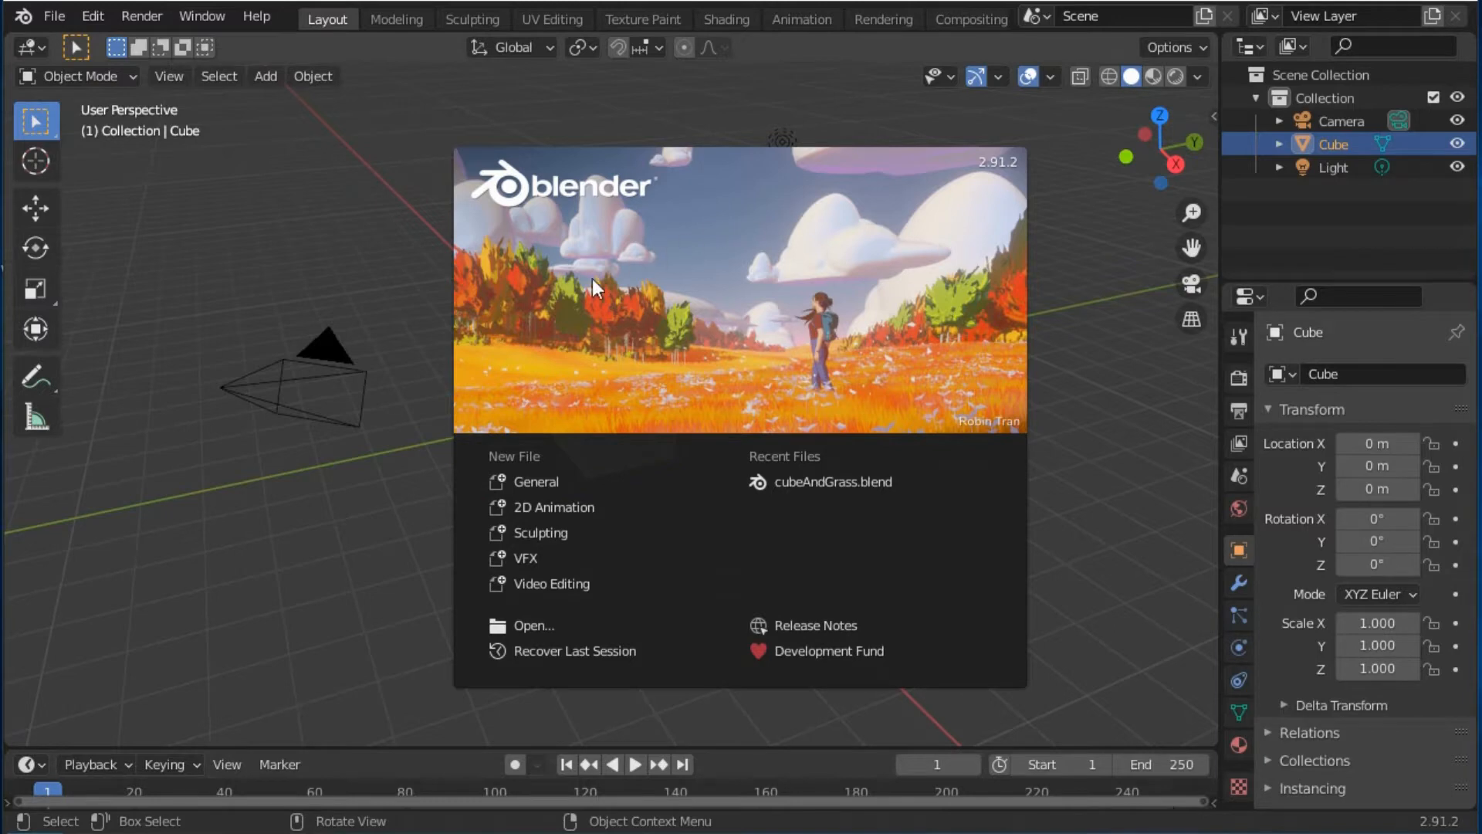
# Add a mesh plane to a new General scene and scale it uniformly to about 8.7
pyautogui.click(531, 482)
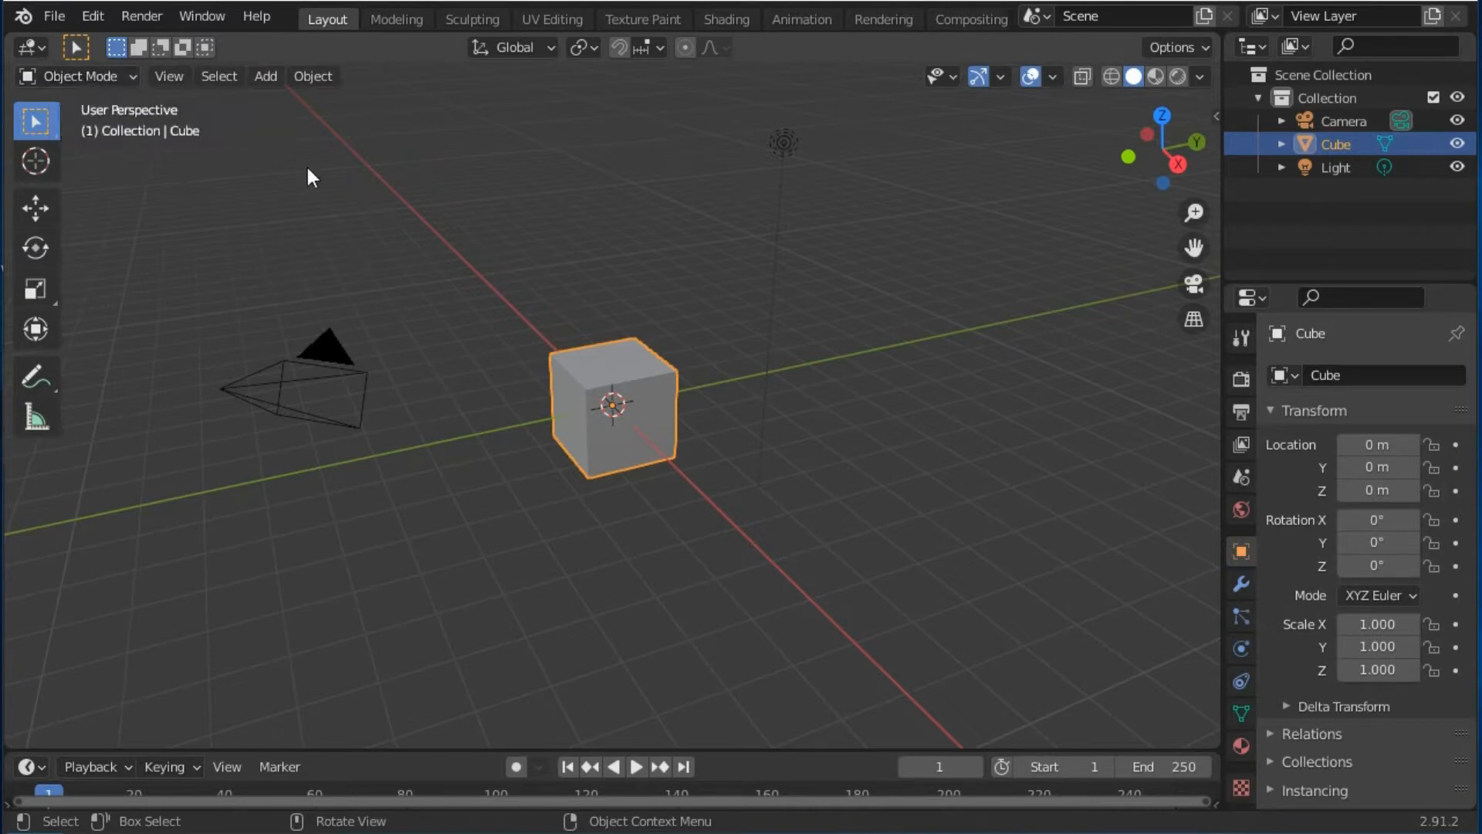
pyautogui.click(265, 78)
pyautogui.moveTo(271, 103)
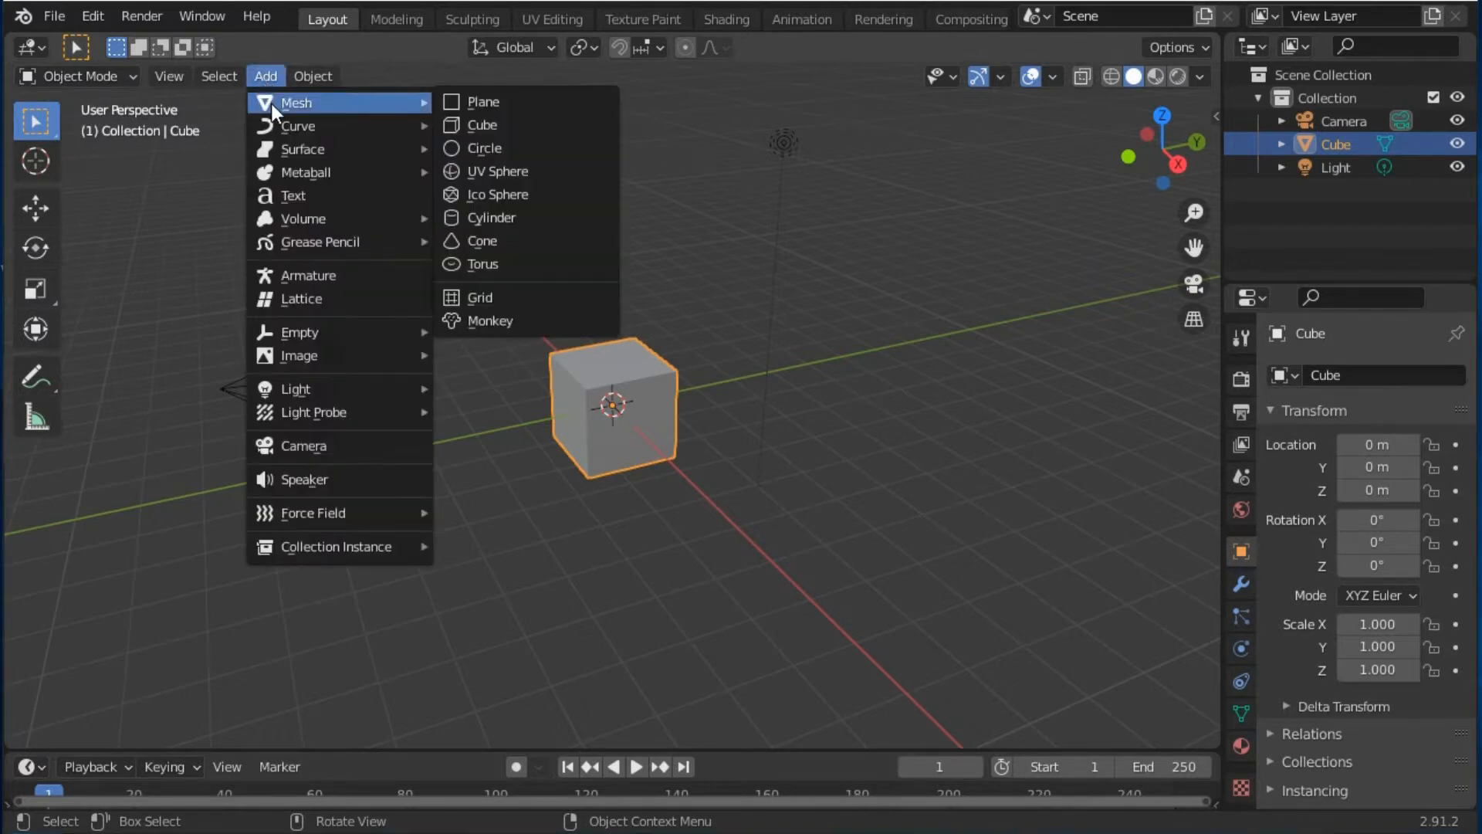
pyautogui.click(474, 103)
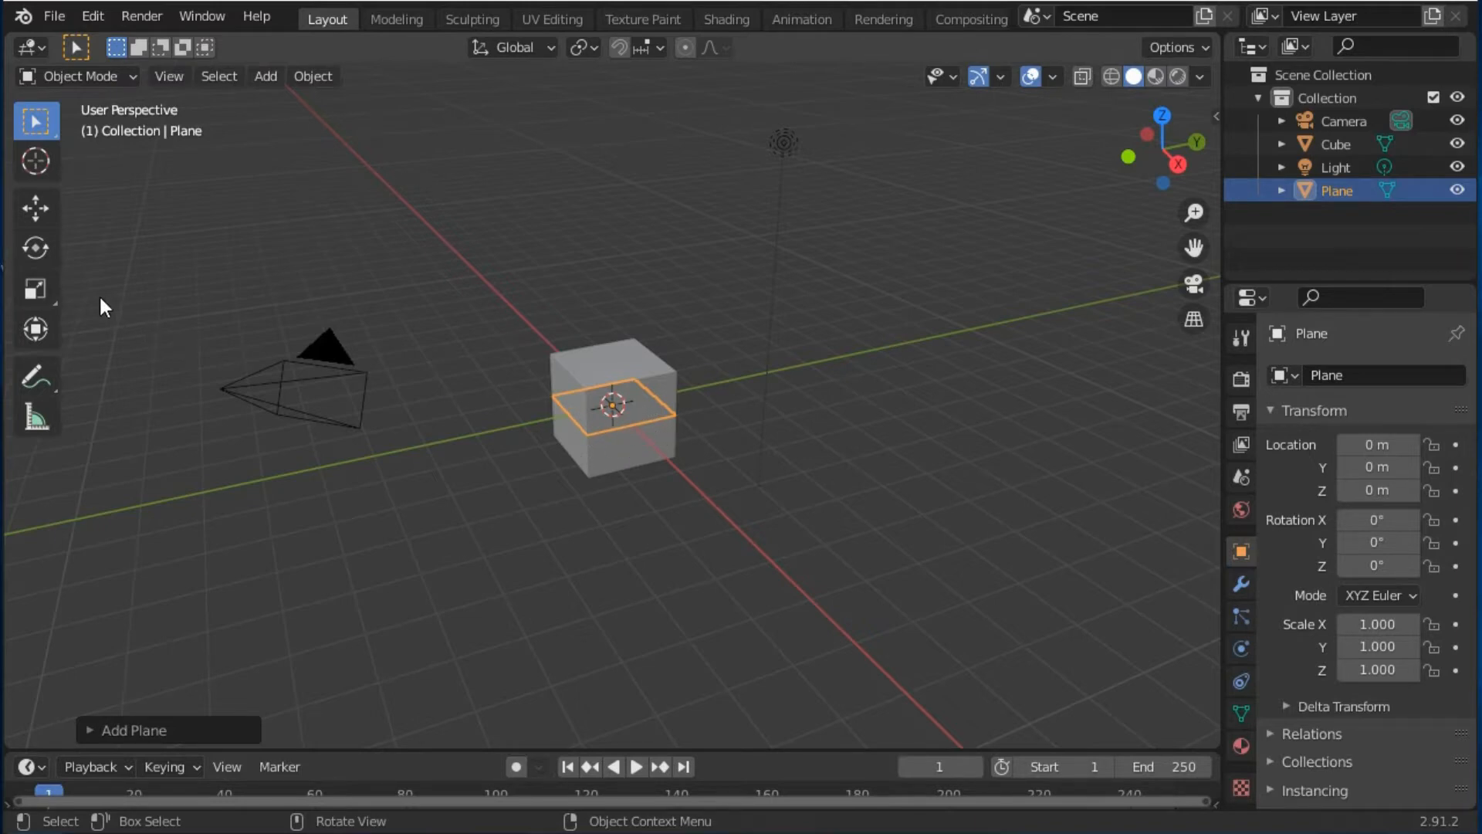
pyautogui.click(36, 286)
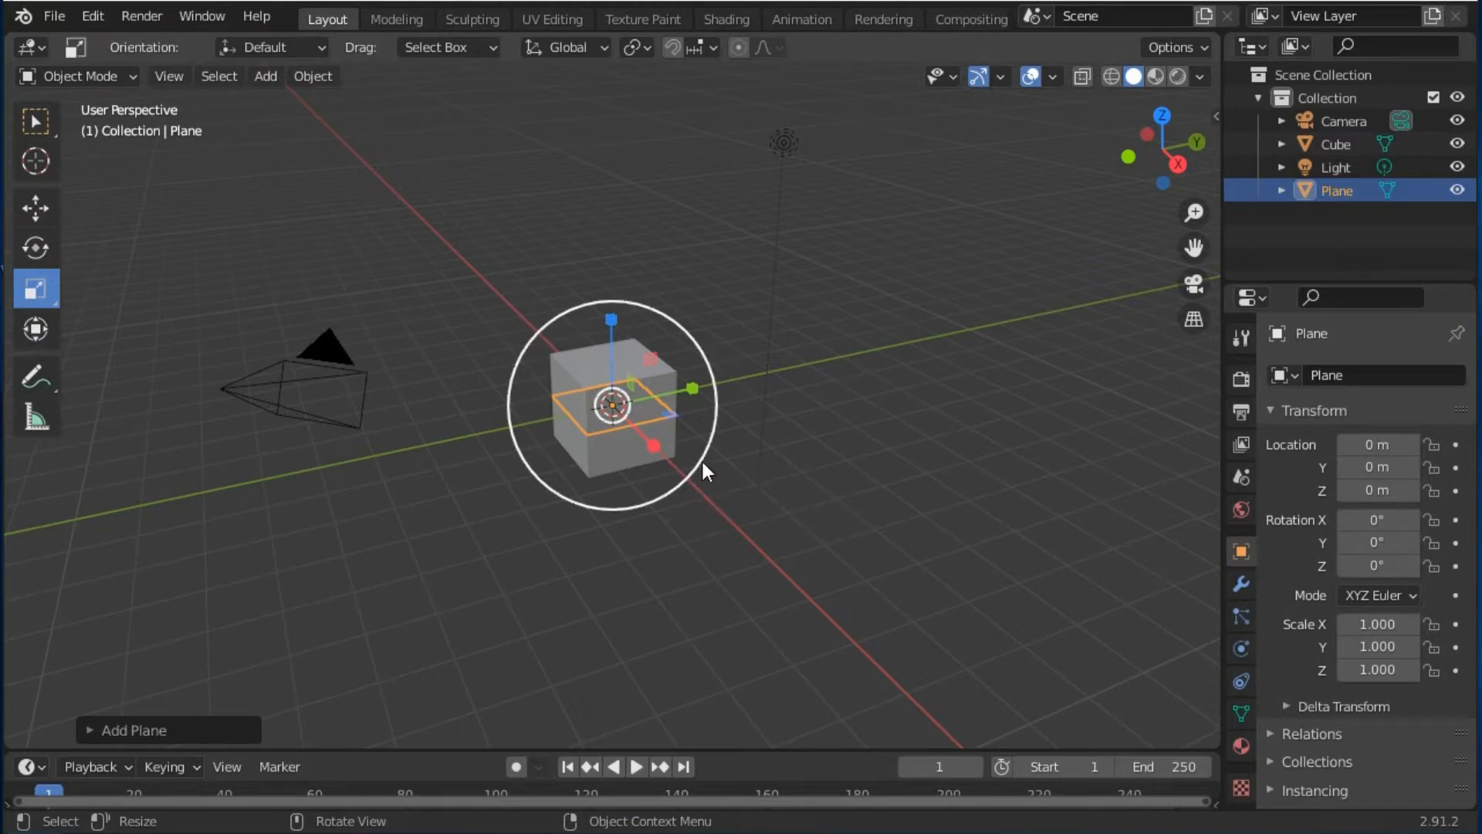
pyautogui.moveTo(700, 462); pyautogui.dragTo(164, 248)
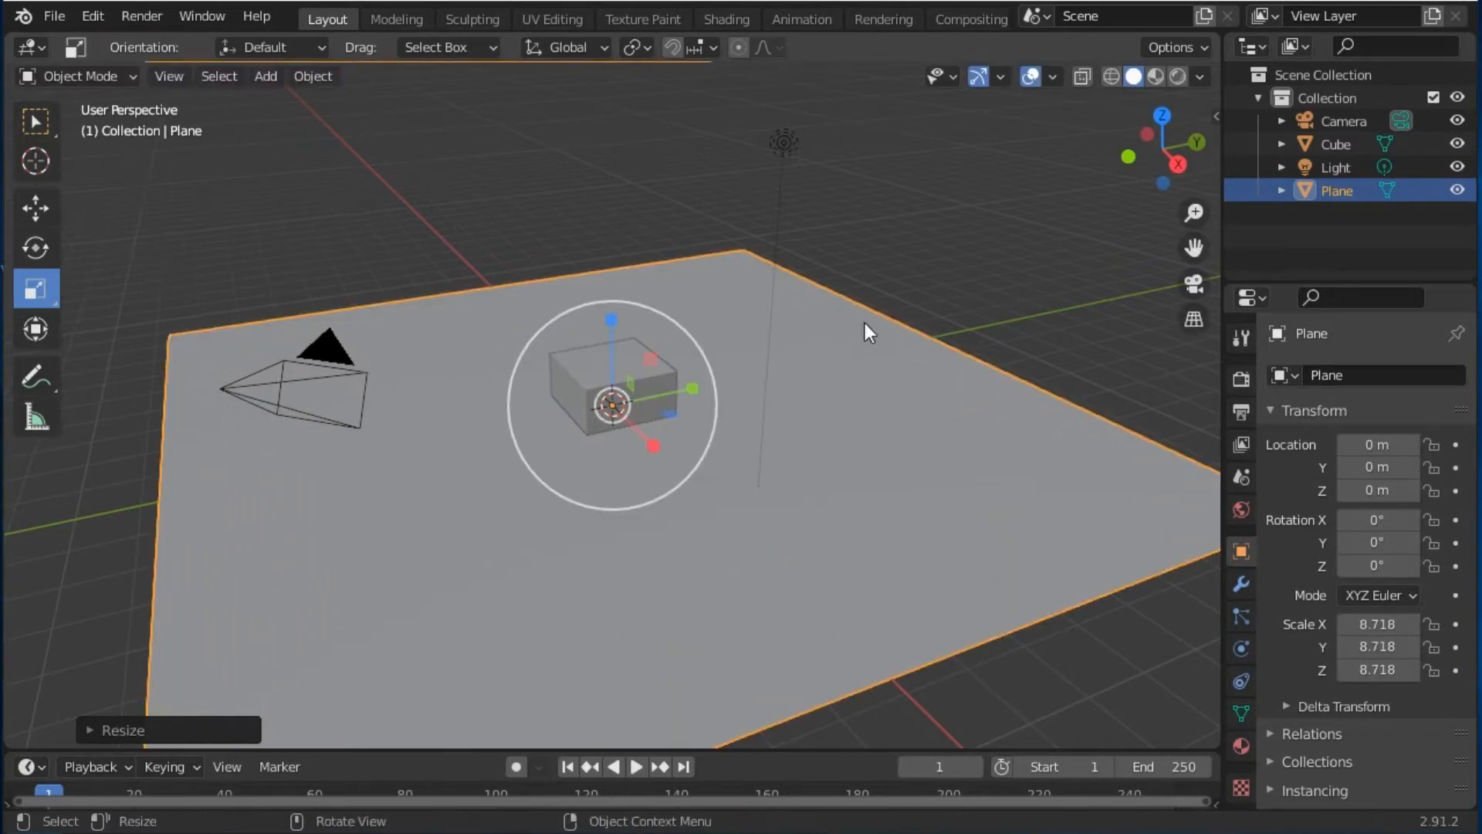
# Raise the cube about 0.99 m along the Z axis so it rests on the plane
pyautogui.click(577, 364)
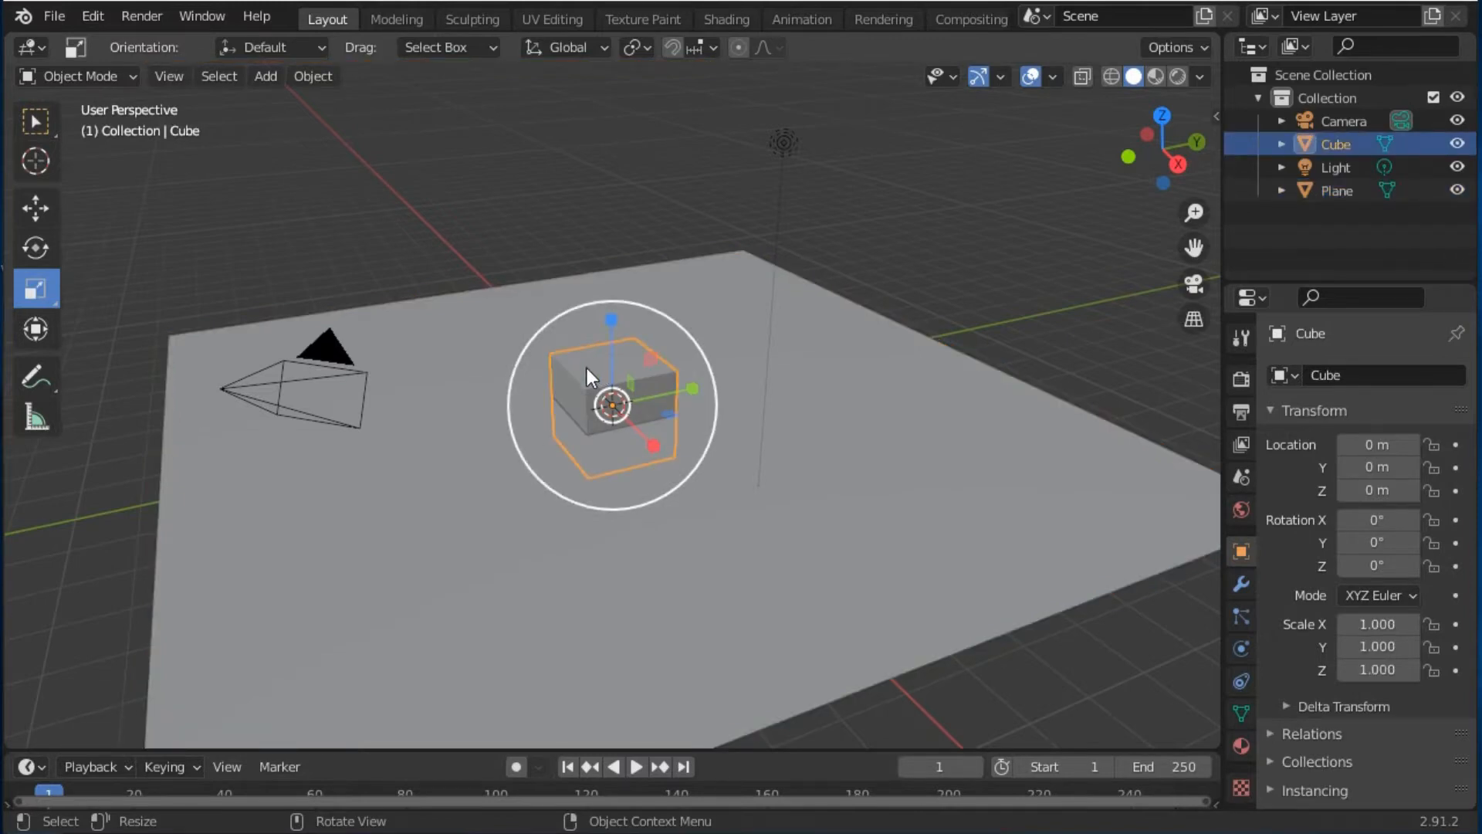
pyautogui.click(37, 211)
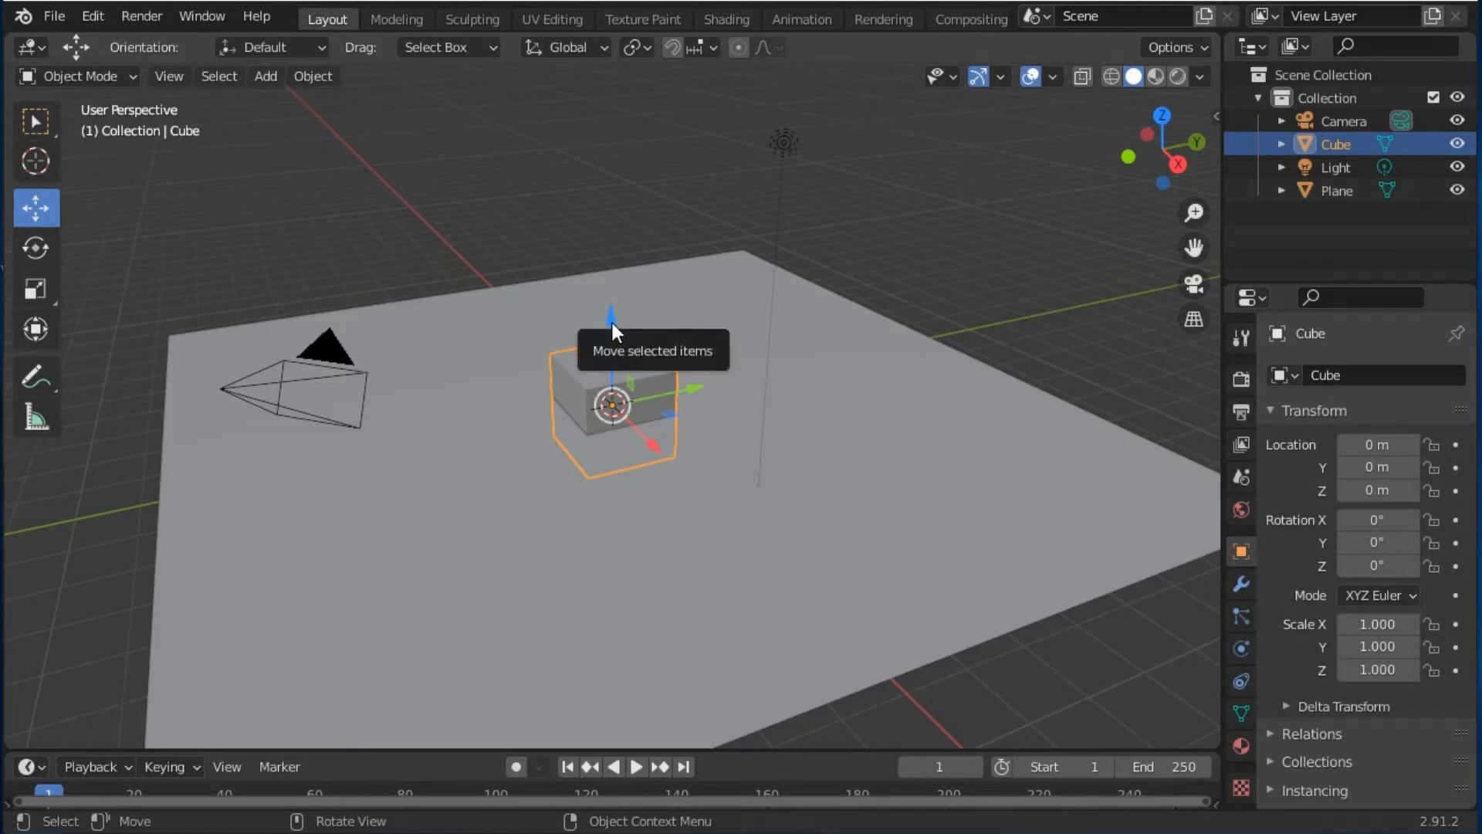
pyautogui.moveTo(613, 322); pyautogui.dragTo(628, 276)
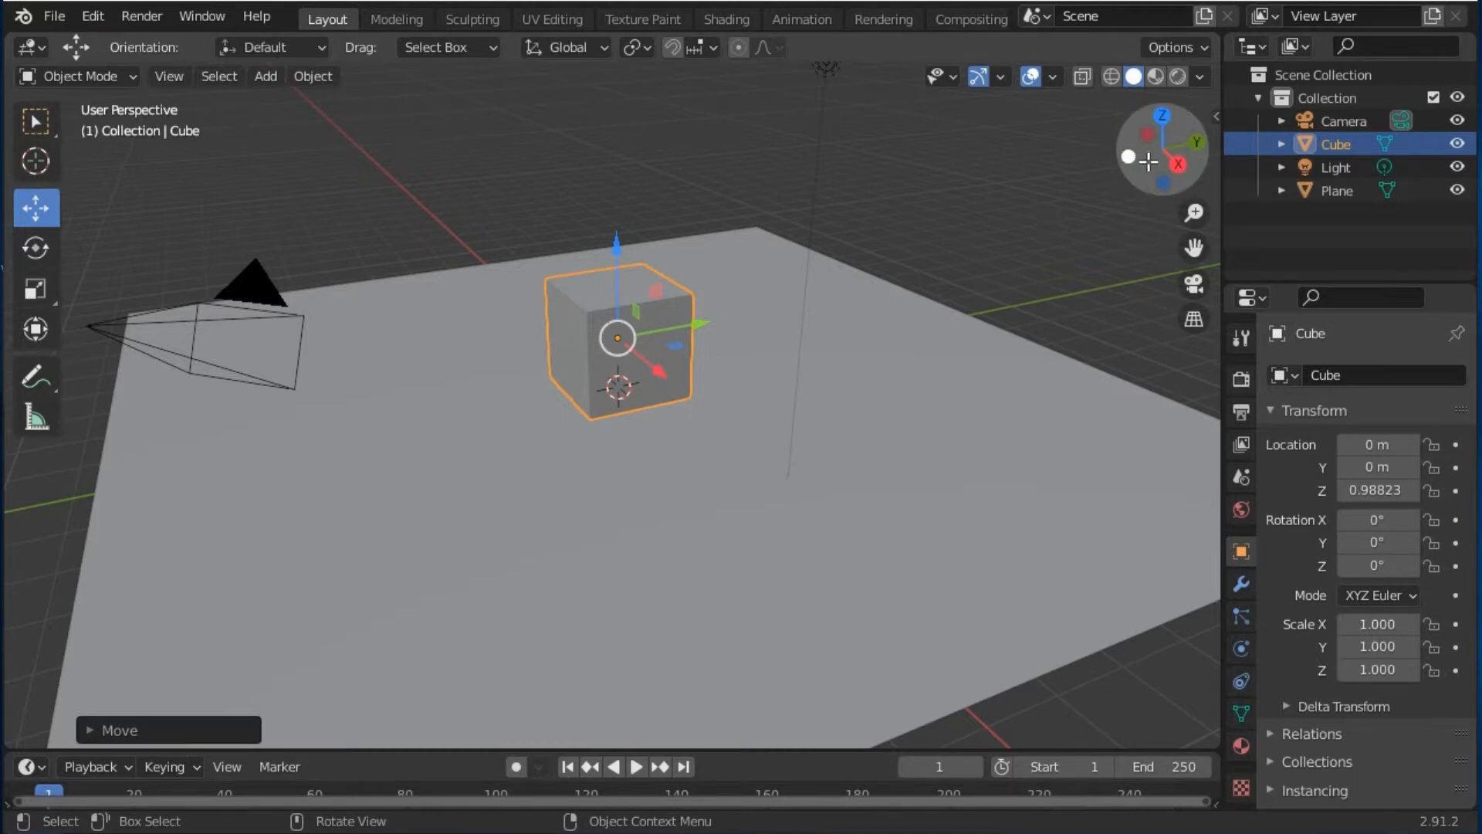
# Examine the cube and plane from different angles and through the scene camera, returning to the perspective view
pyautogui.moveTo(1149, 161); pyautogui.dragTo(1197, 210)
pyautogui.scroll(-3, 1045, 287)
pyautogui.scroll(3, 1042, 287)
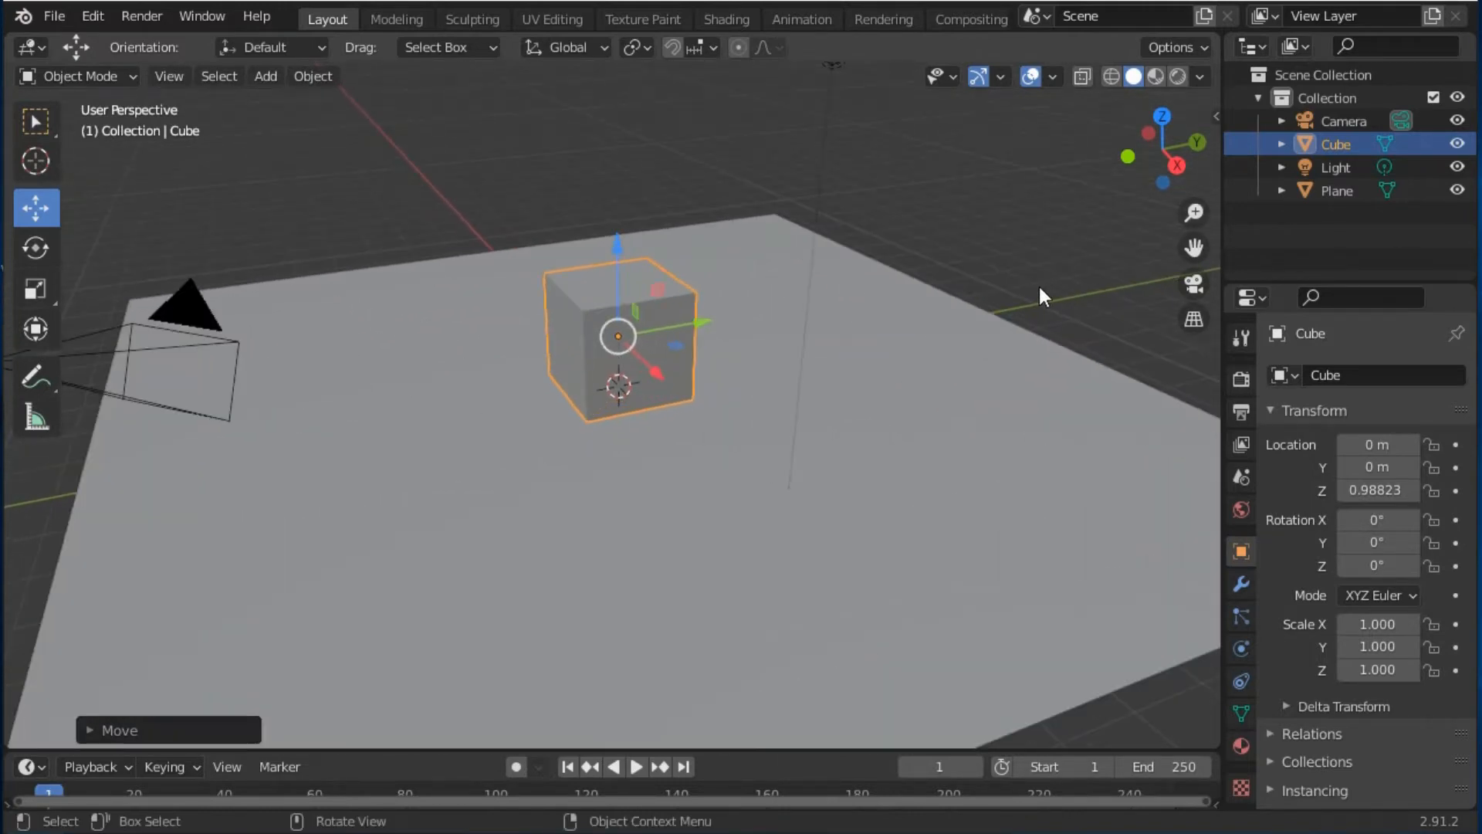
pyautogui.scroll(-2, 1039, 287)
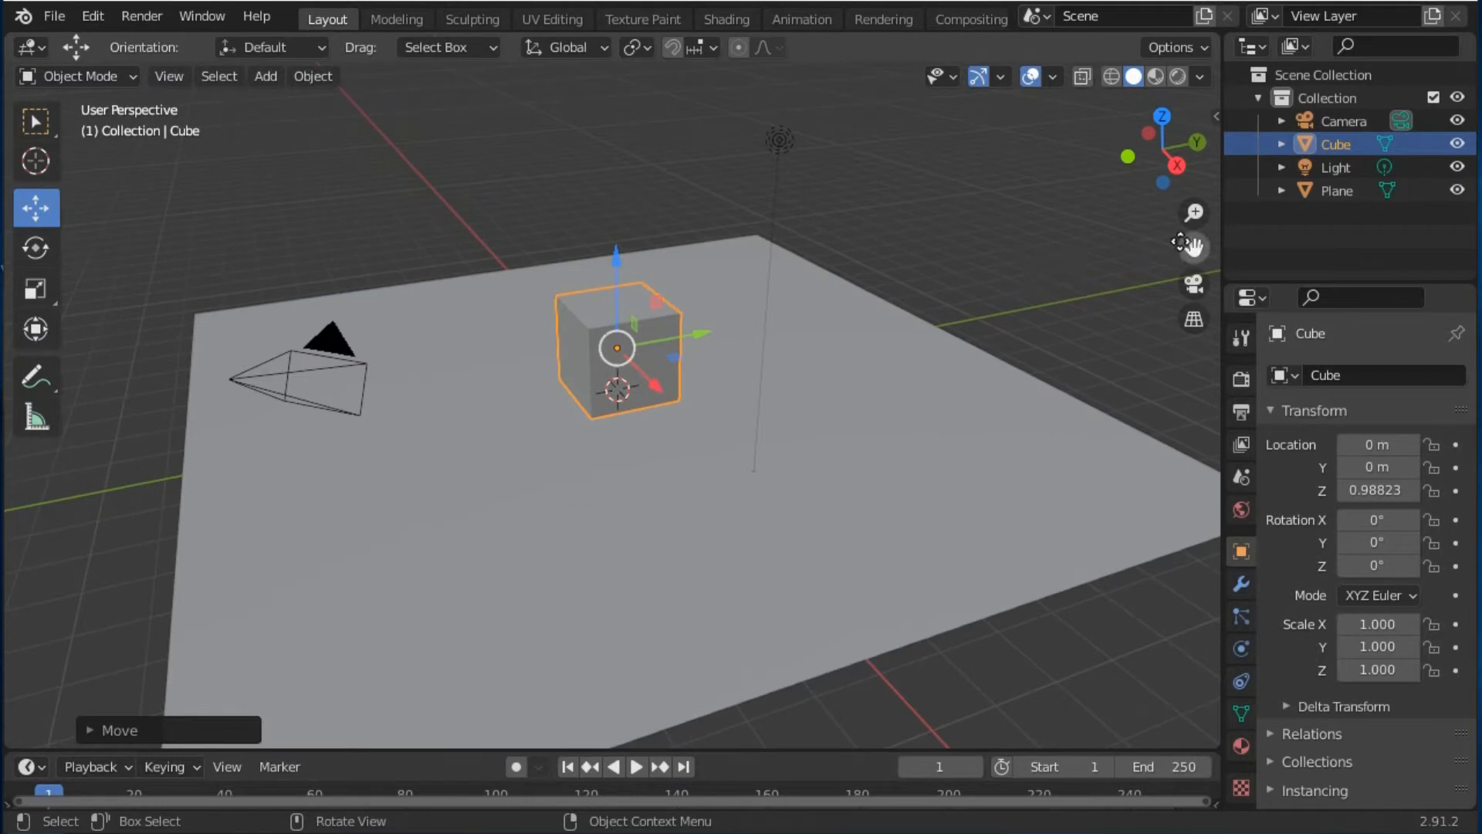
pyautogui.moveTo(1194, 247); pyautogui.dragTo(1167, 223)
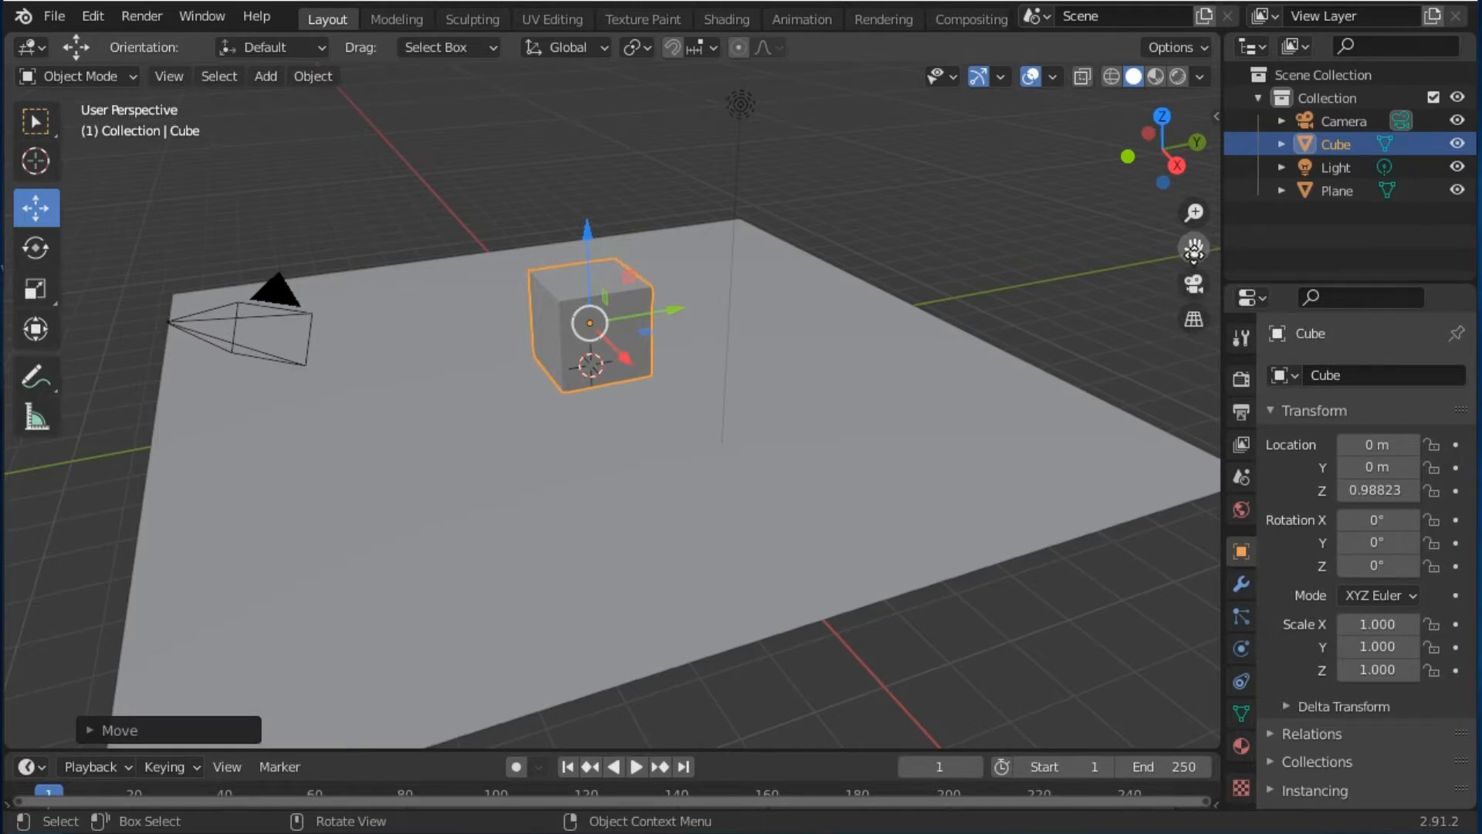
pyautogui.click(1193, 284)
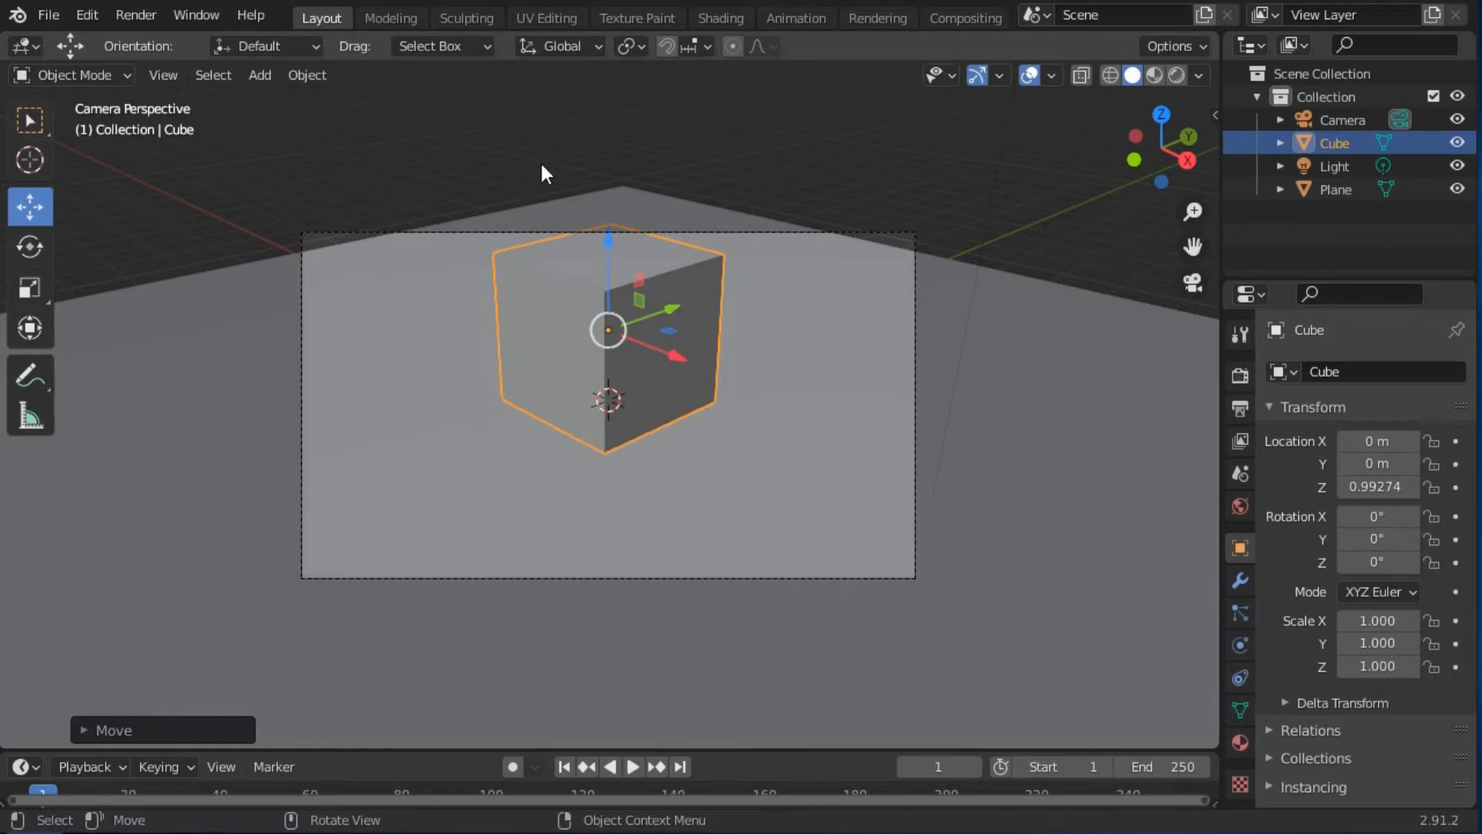
pyautogui.click(1194, 287)
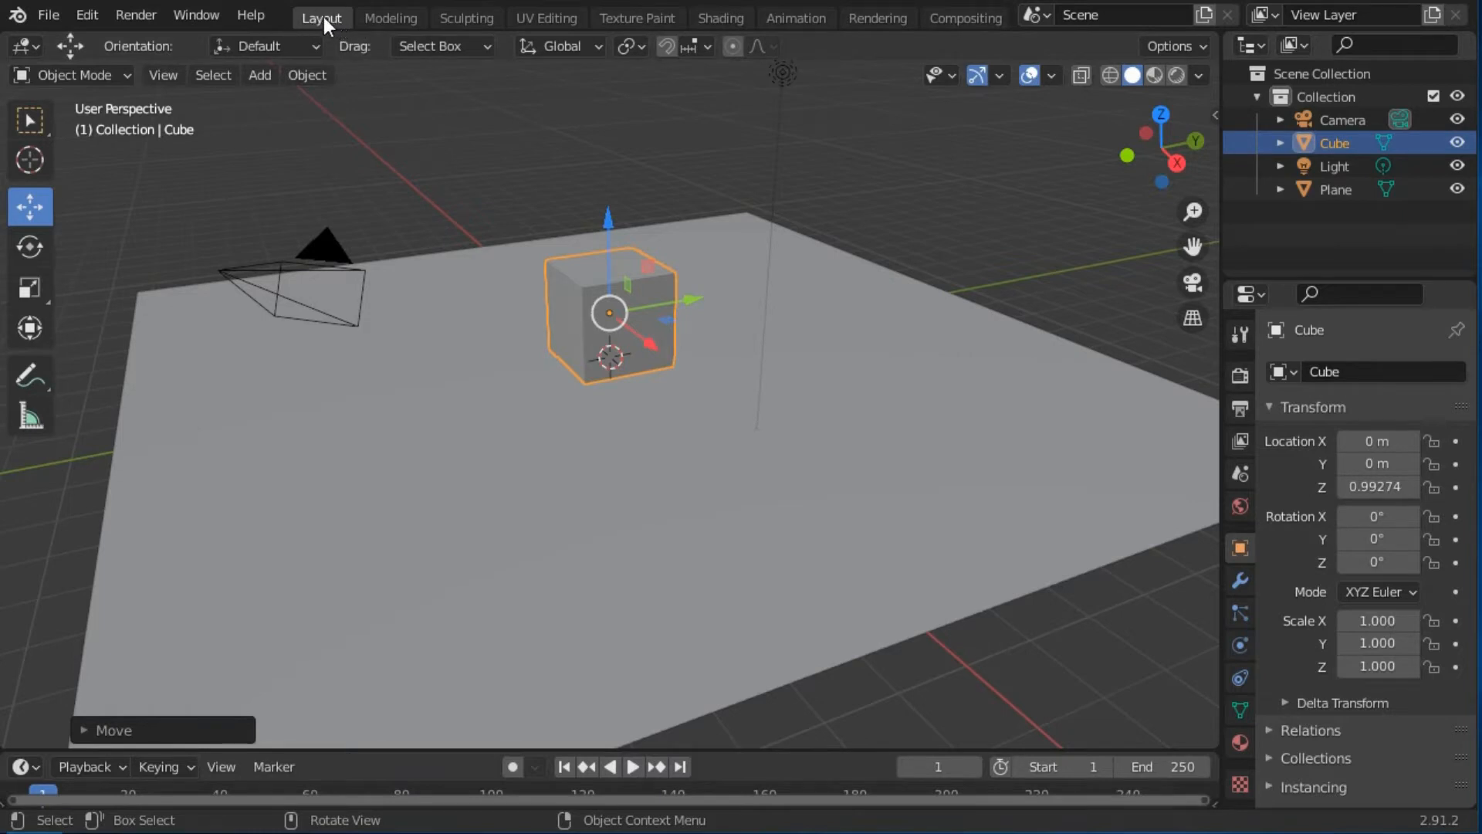
# In the Shading workspace, set the cube material's base color to a dark orange-brown with hue 0.084 and saturation 0.695
pyautogui.click(723, 17)
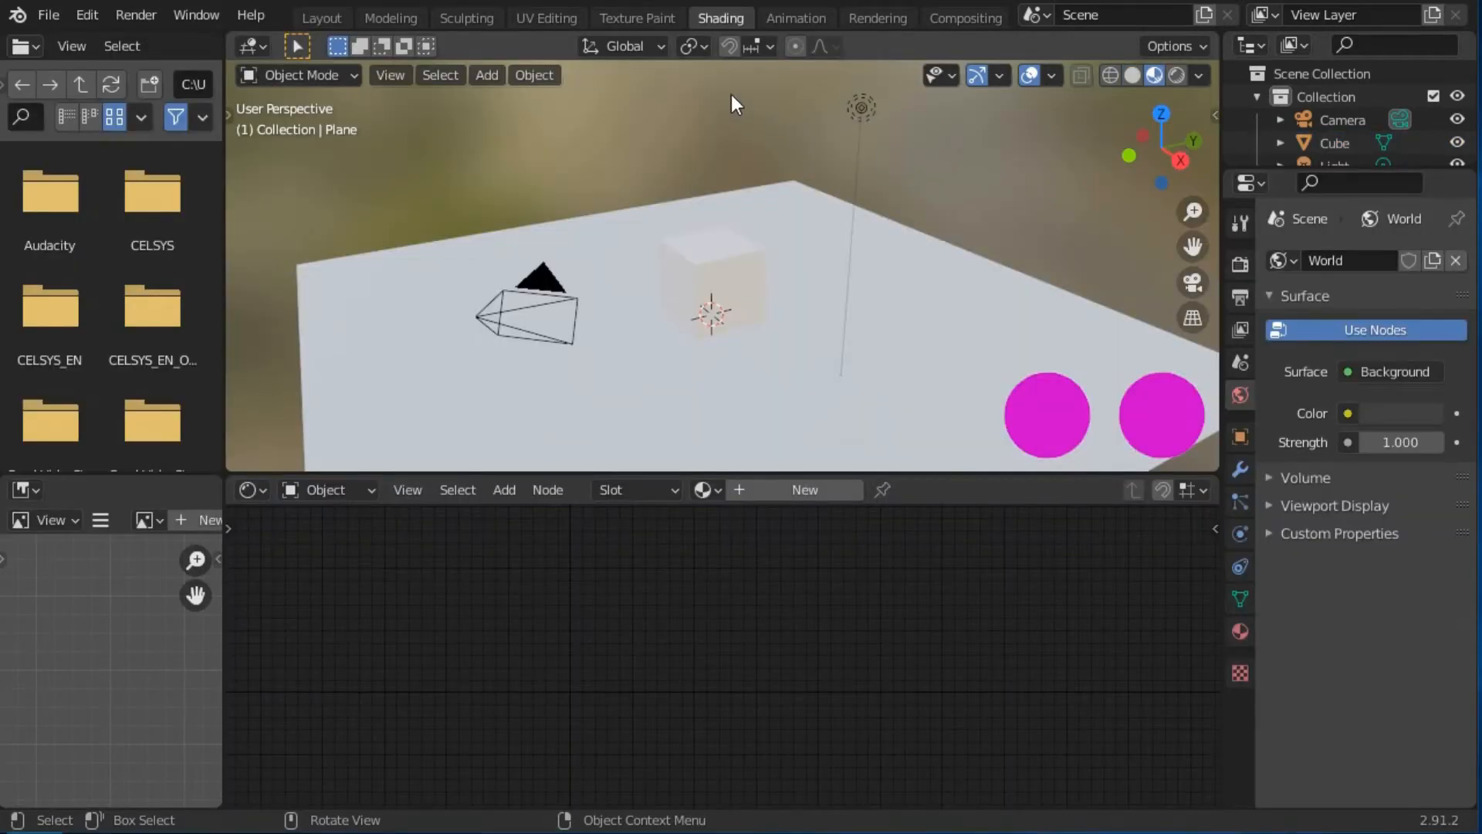
pyautogui.click(731, 278)
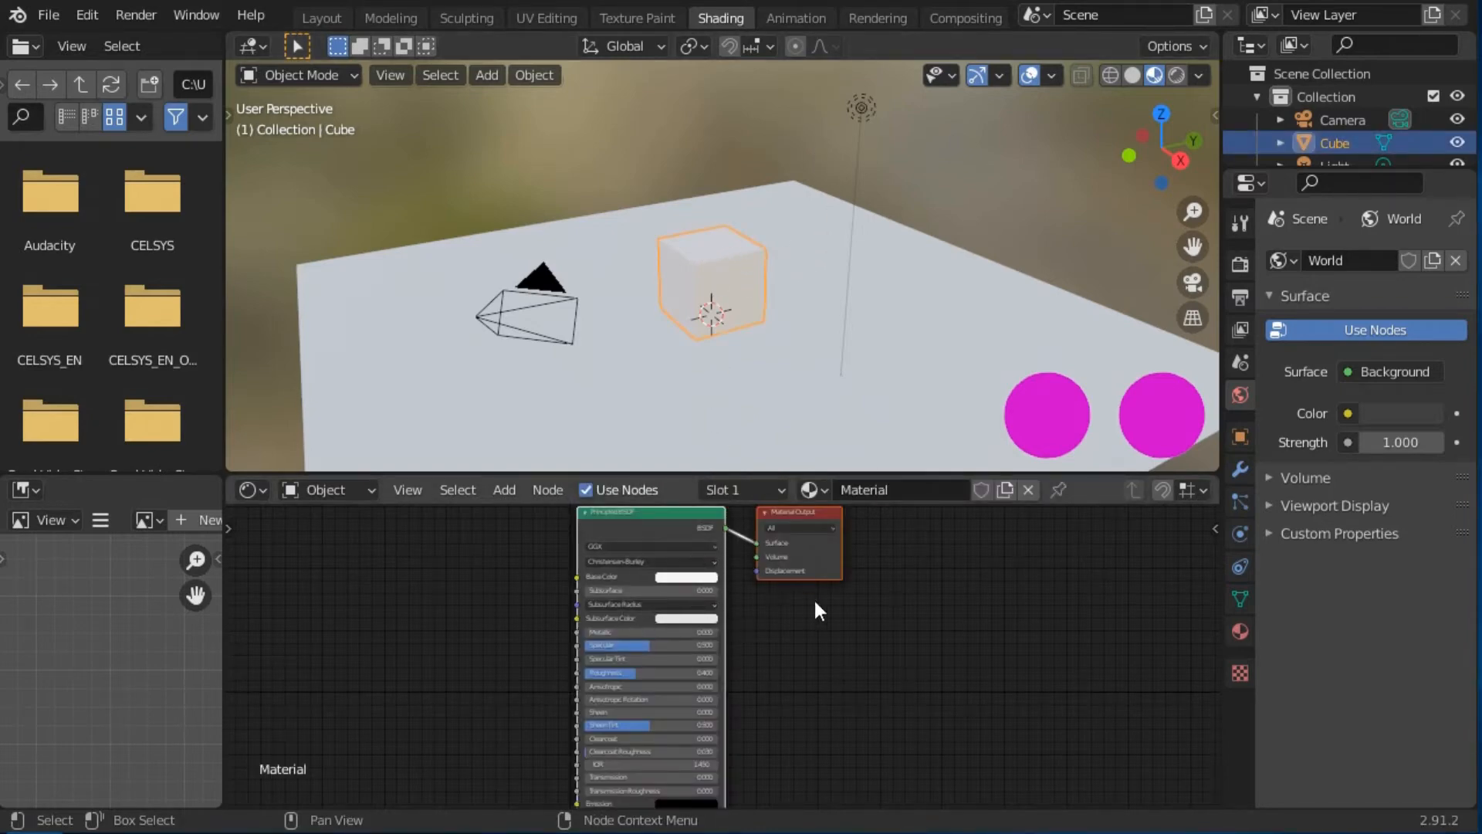
pyautogui.scroll(5, 850, 674)
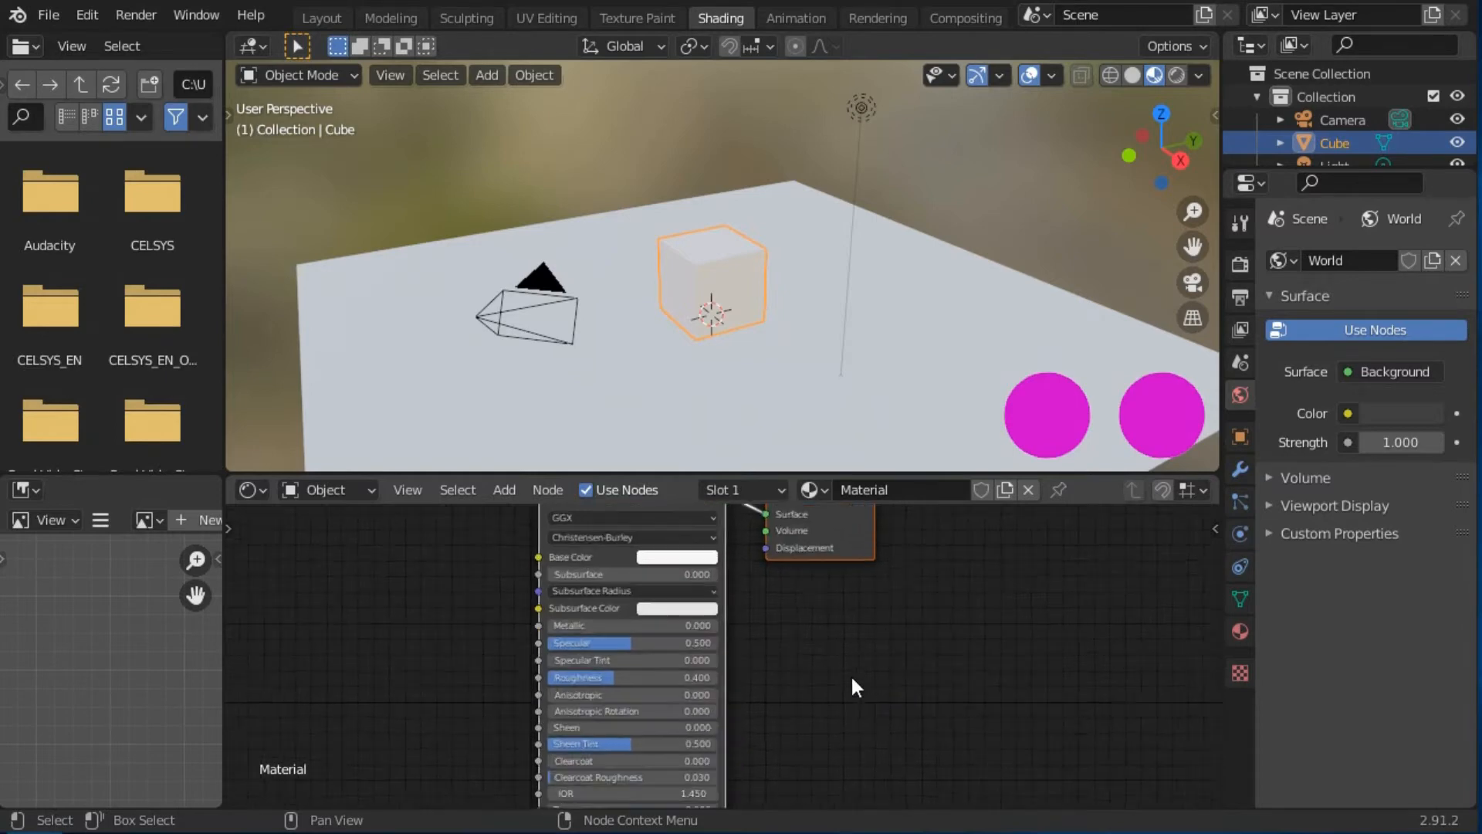
pyautogui.scroll(3, 858, 662)
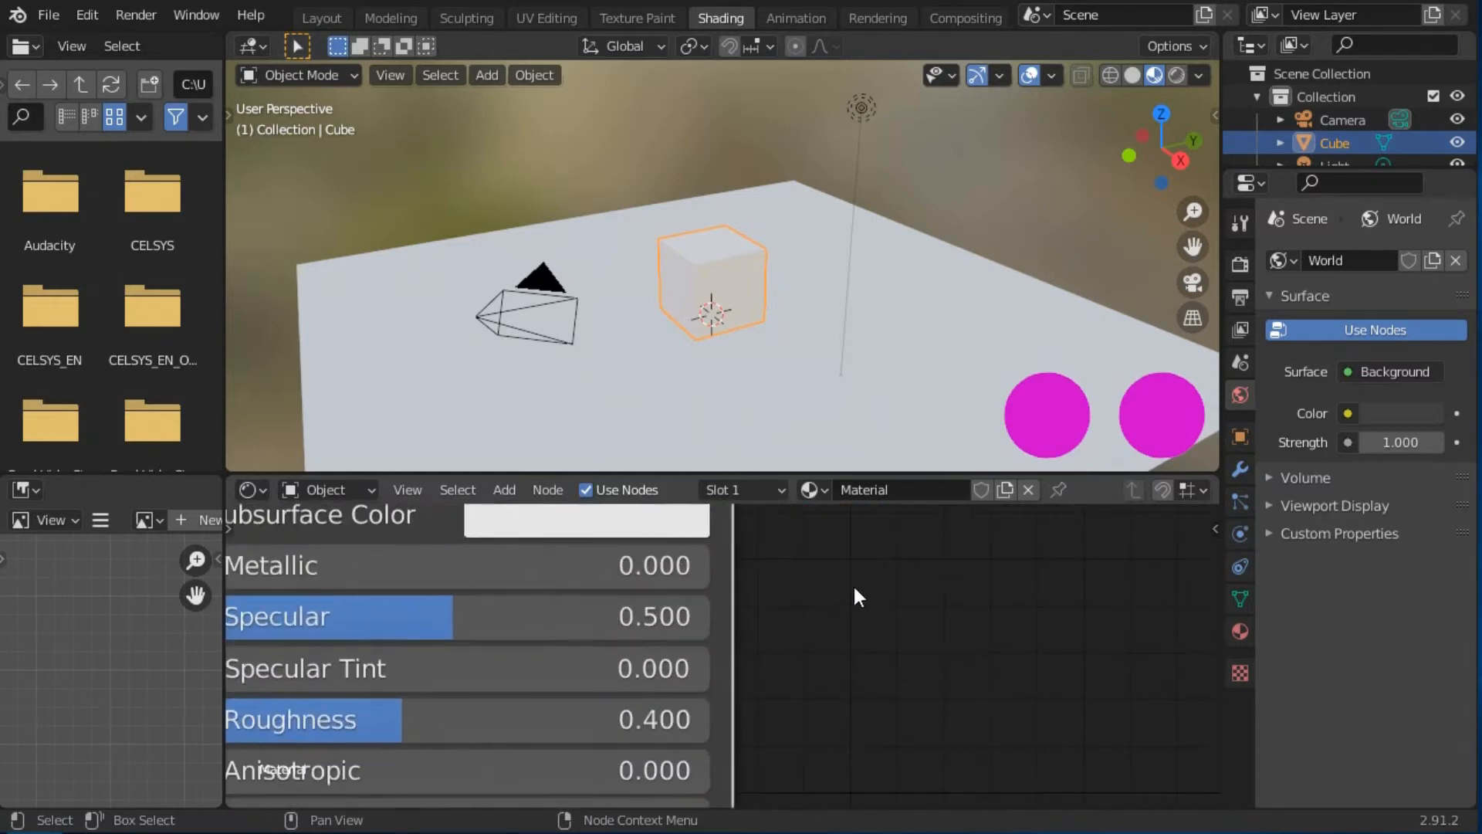
pyautogui.moveTo(853, 585); pyautogui.dragTo(951, 580, button='middle')
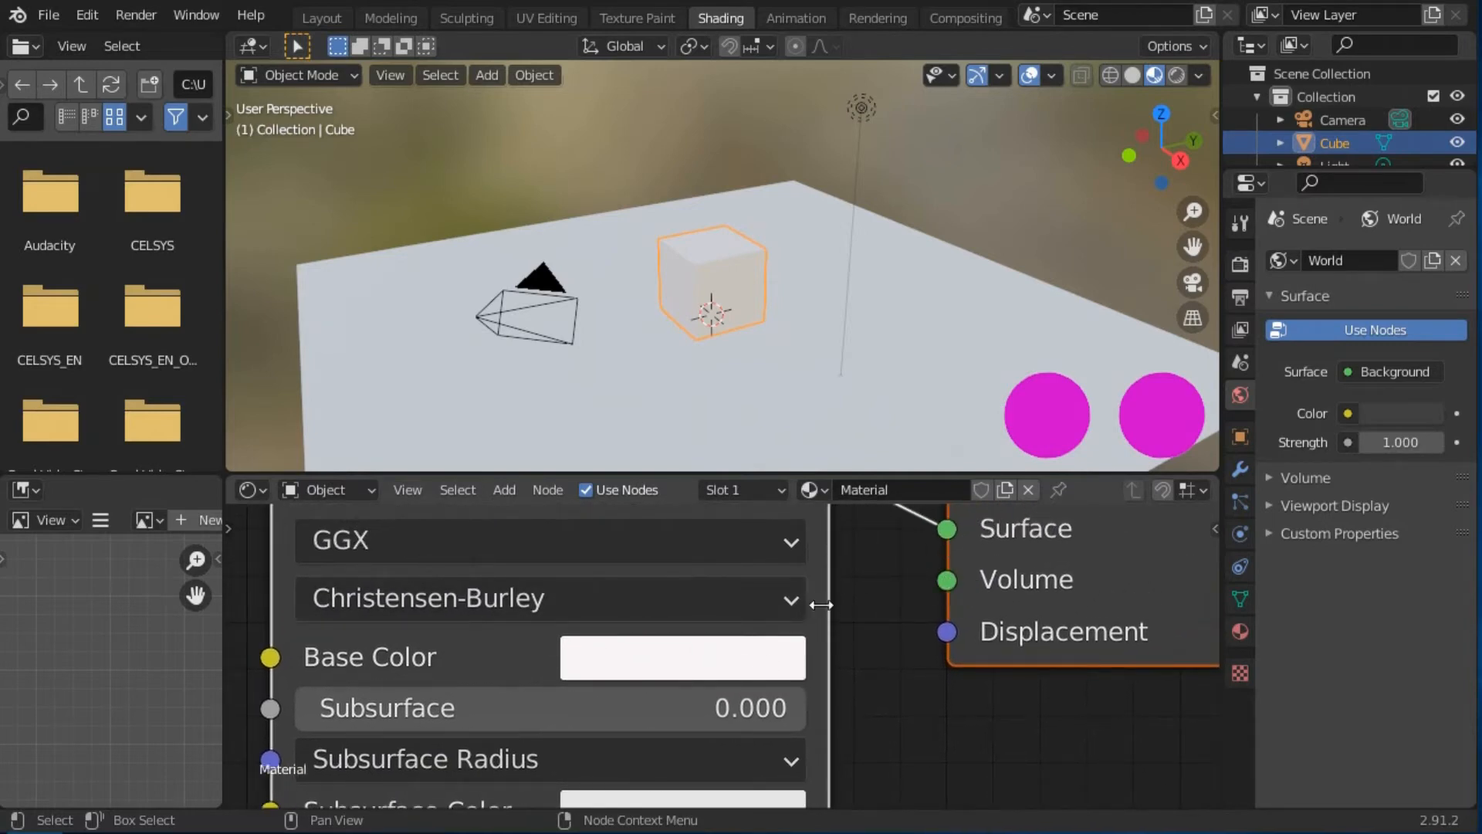
pyautogui.scroll(-1, 880, 622)
pyautogui.scroll(-2, 878, 623)
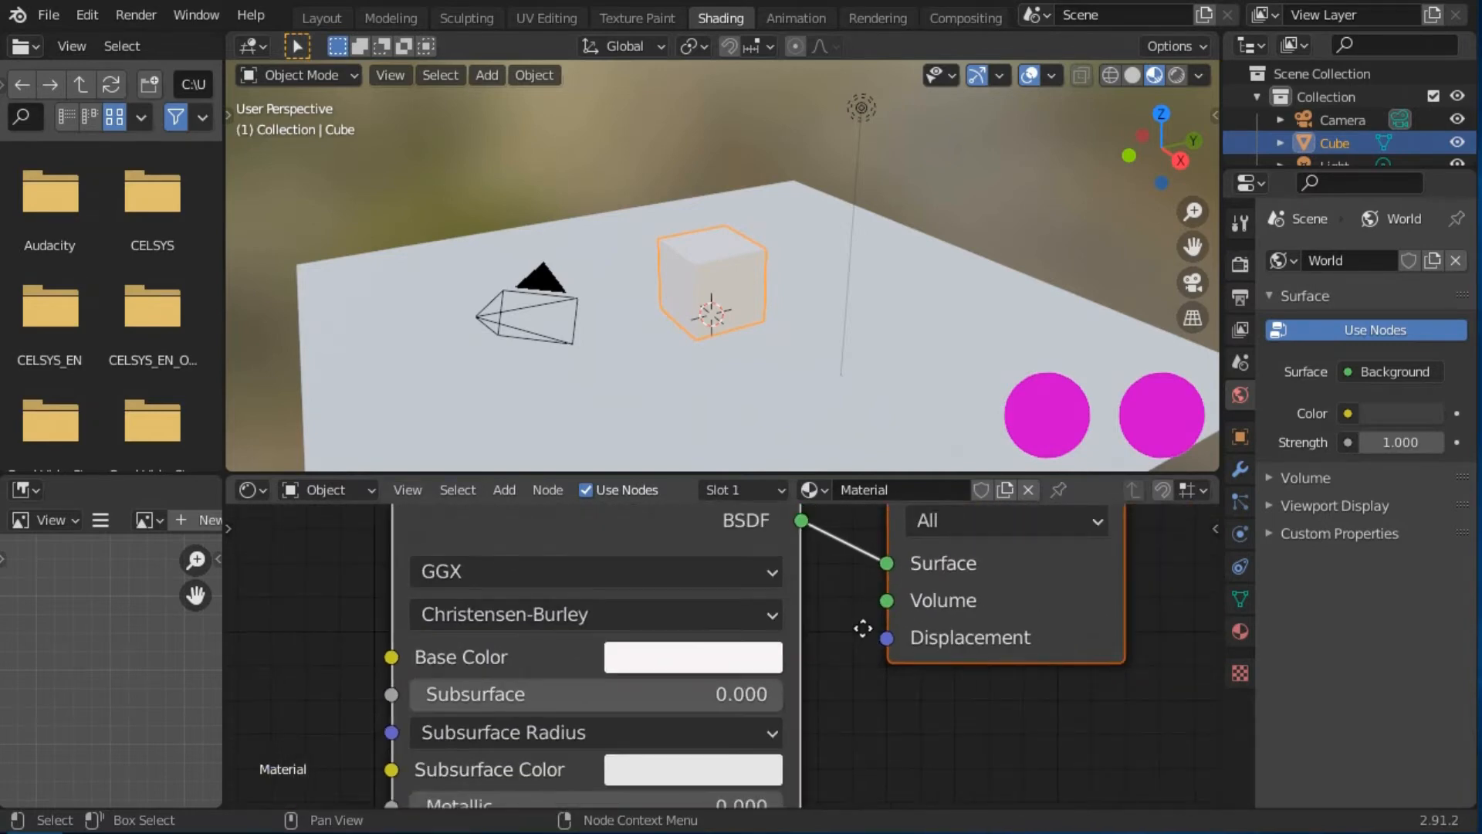
pyautogui.moveTo(875, 627); pyautogui.dragTo(868, 647, button='middle')
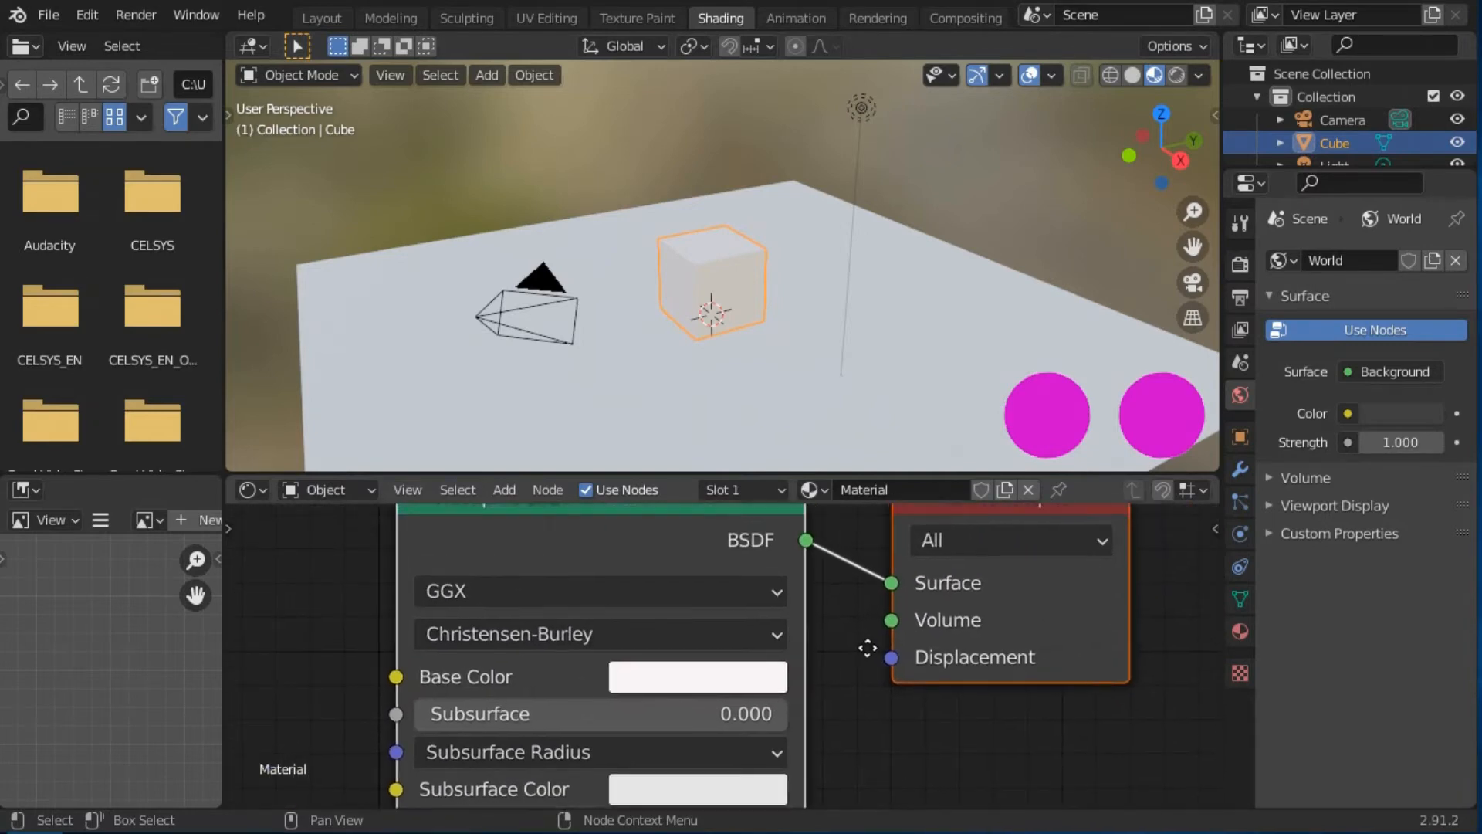
pyautogui.click(655, 679)
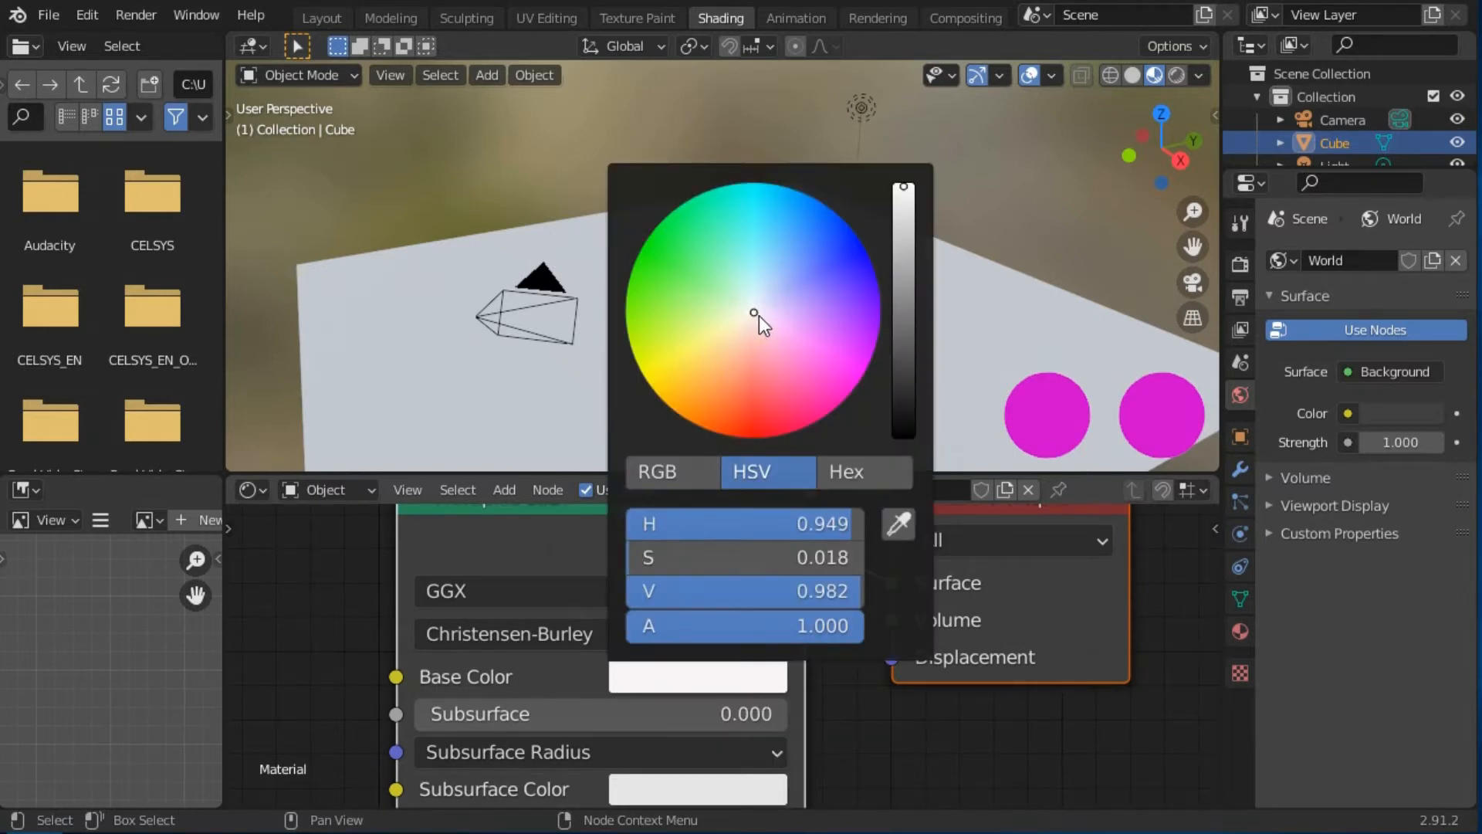
pyautogui.moveTo(753, 313); pyautogui.dragTo(709, 387)
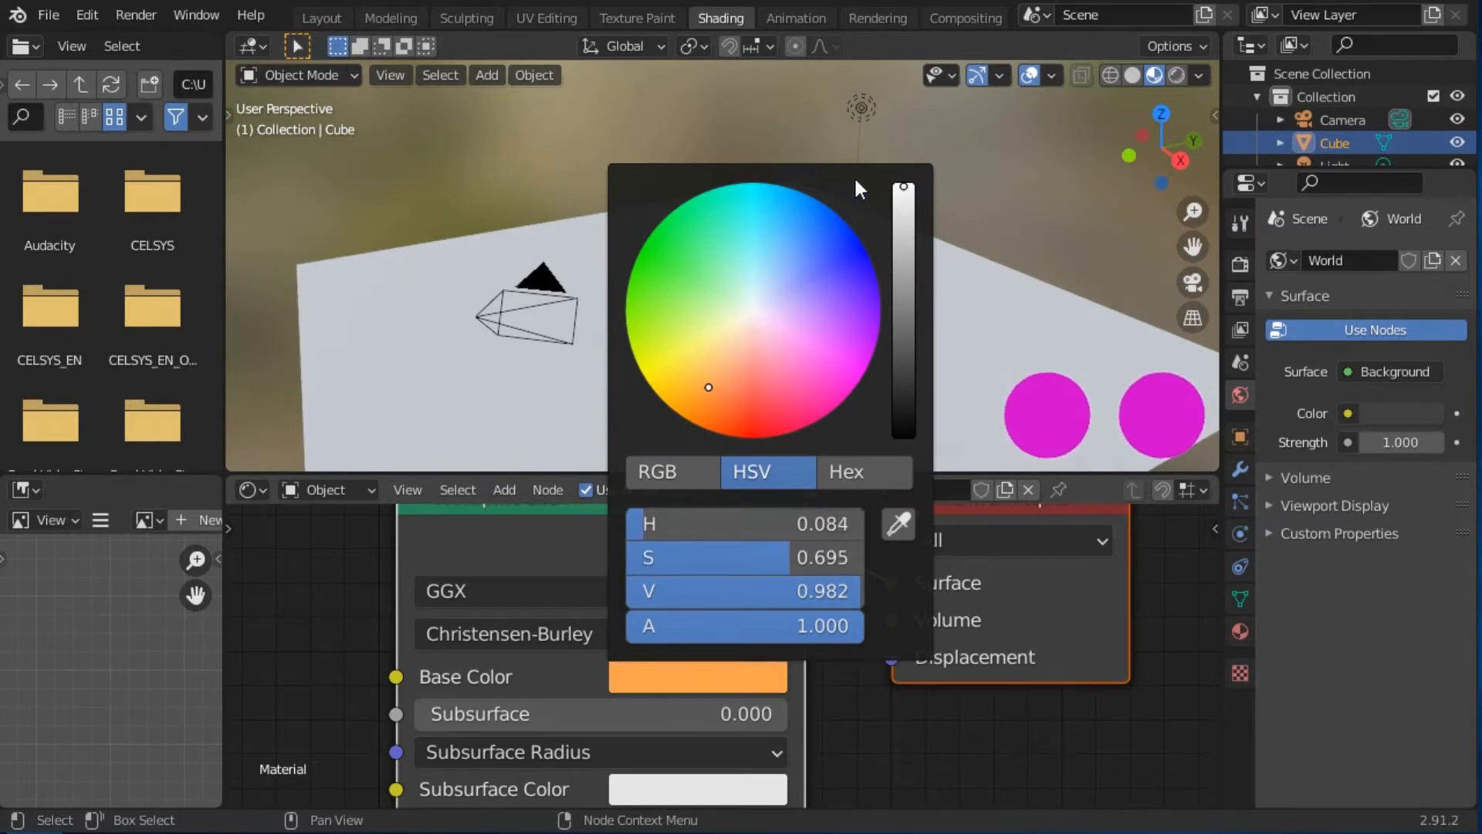
pyautogui.moveTo(903, 186); pyautogui.dragTo(903, 271)
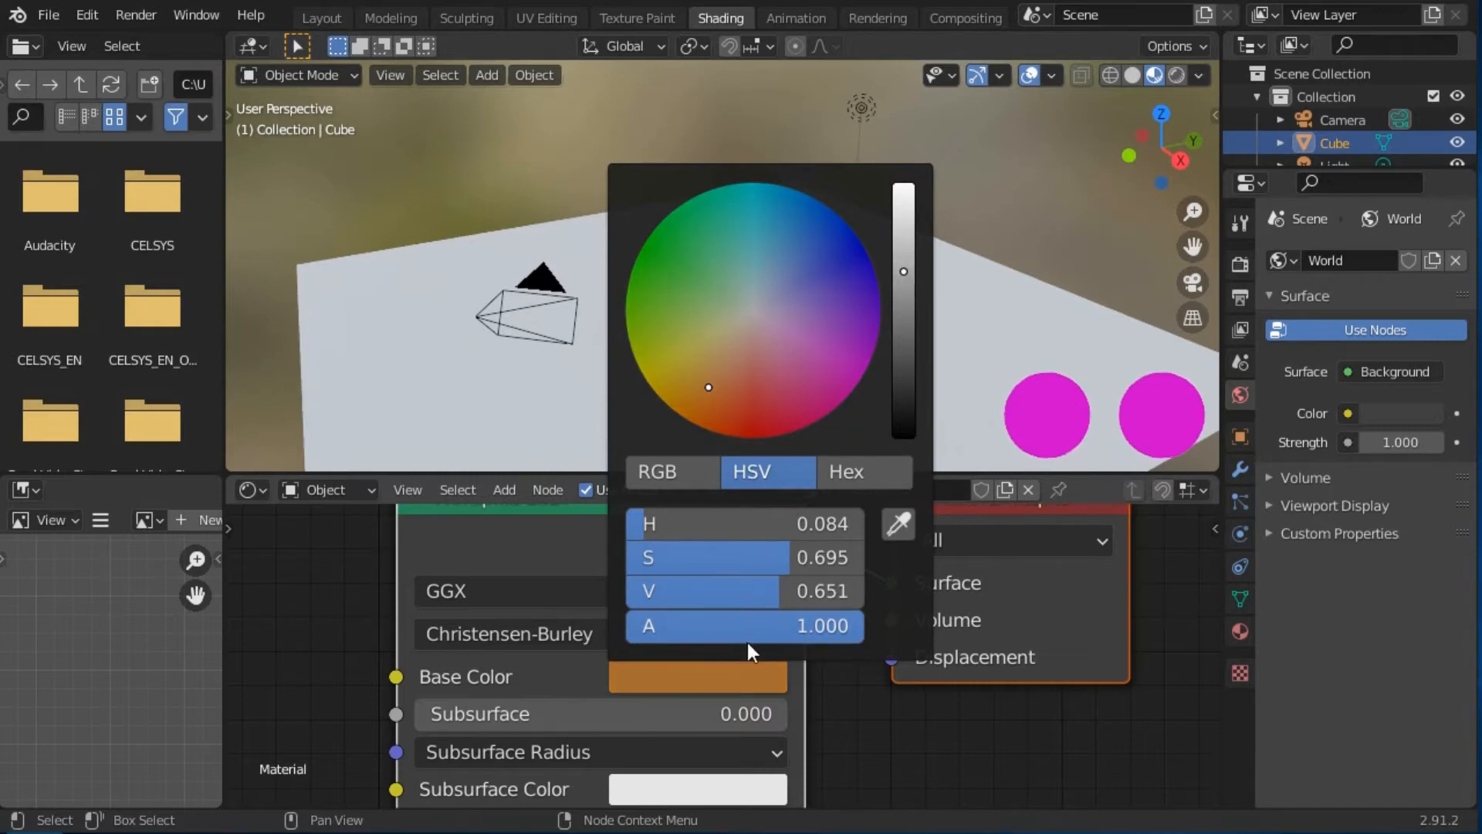
pyautogui.moveTo(903, 271); pyautogui.dragTo(904, 312)
pyautogui.click(850, 707)
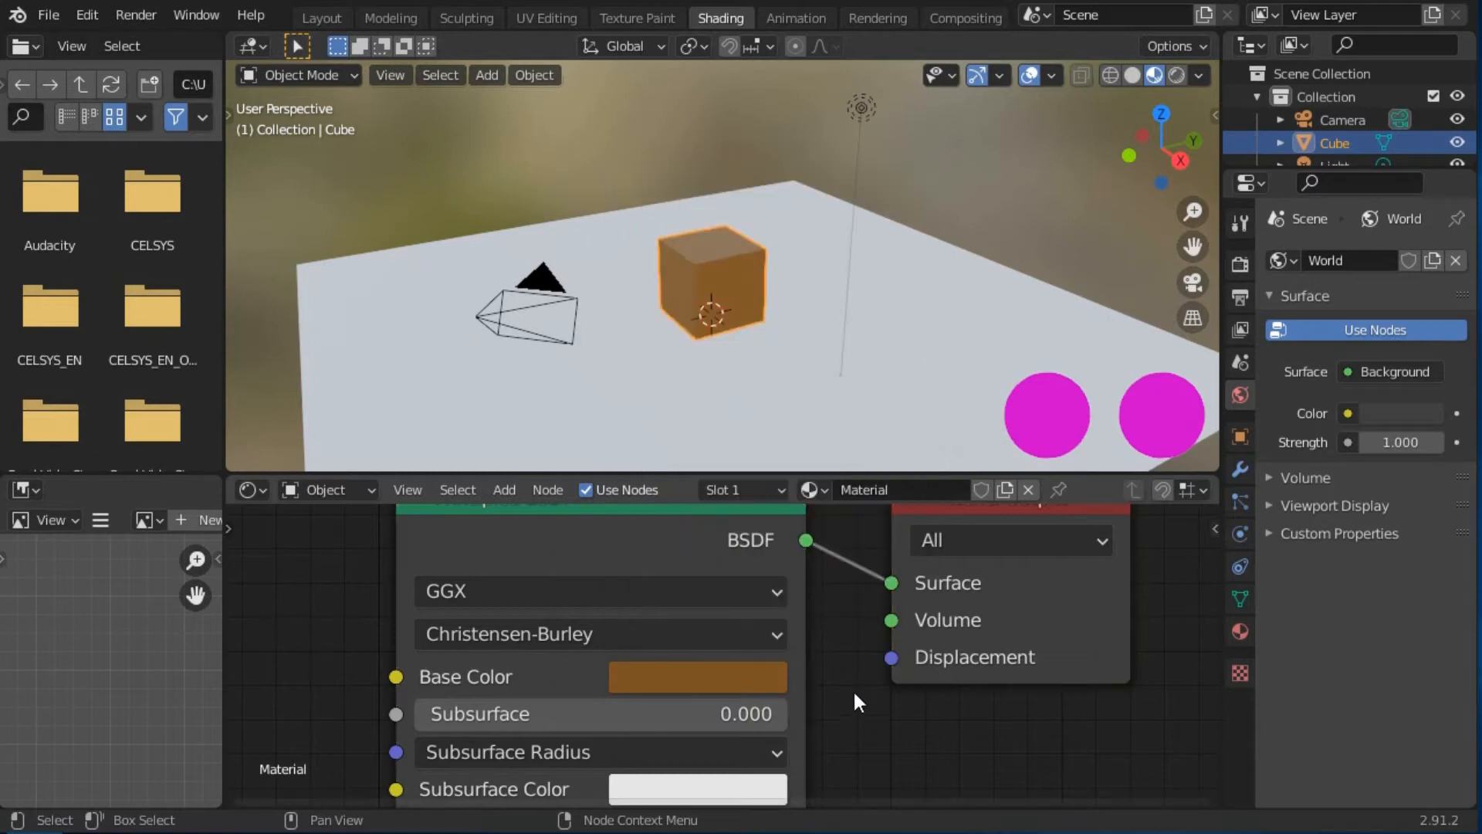
# Create a new material for the plane and set its base color to a dark green with hue 0.319 and saturation 0.723
pyautogui.click(842, 452)
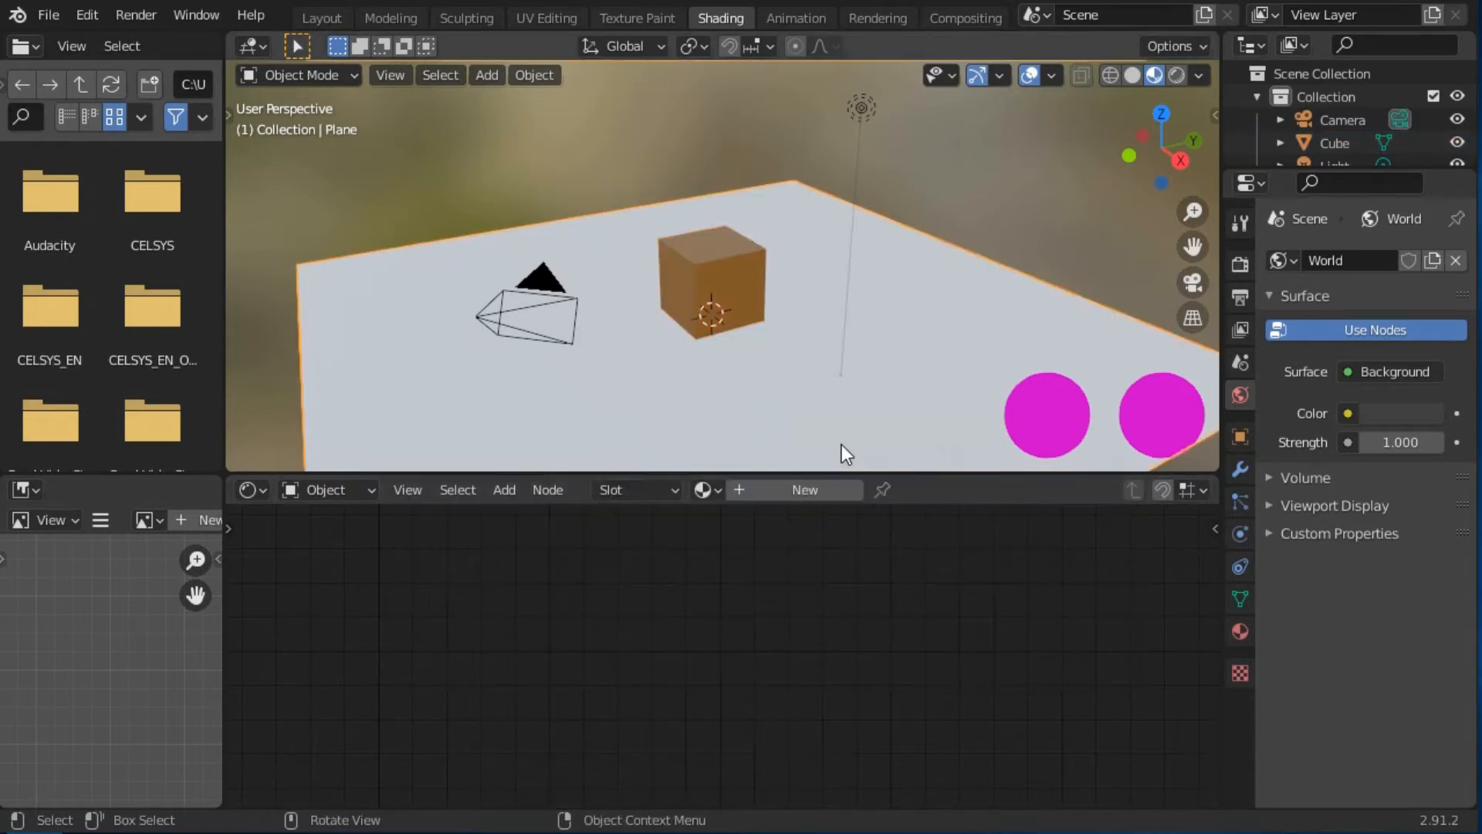
pyautogui.click(708, 490)
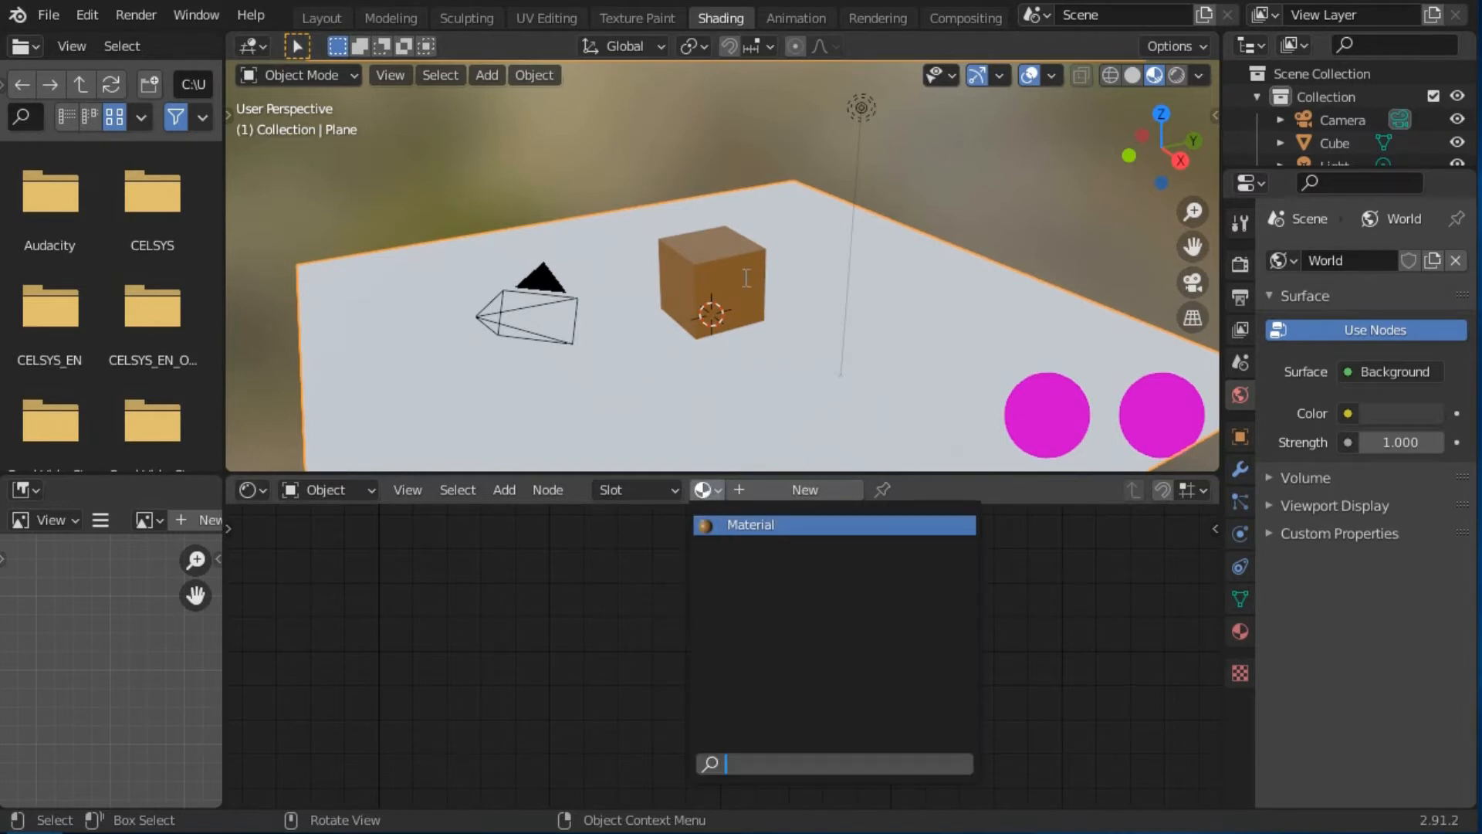
pyautogui.click(738, 491)
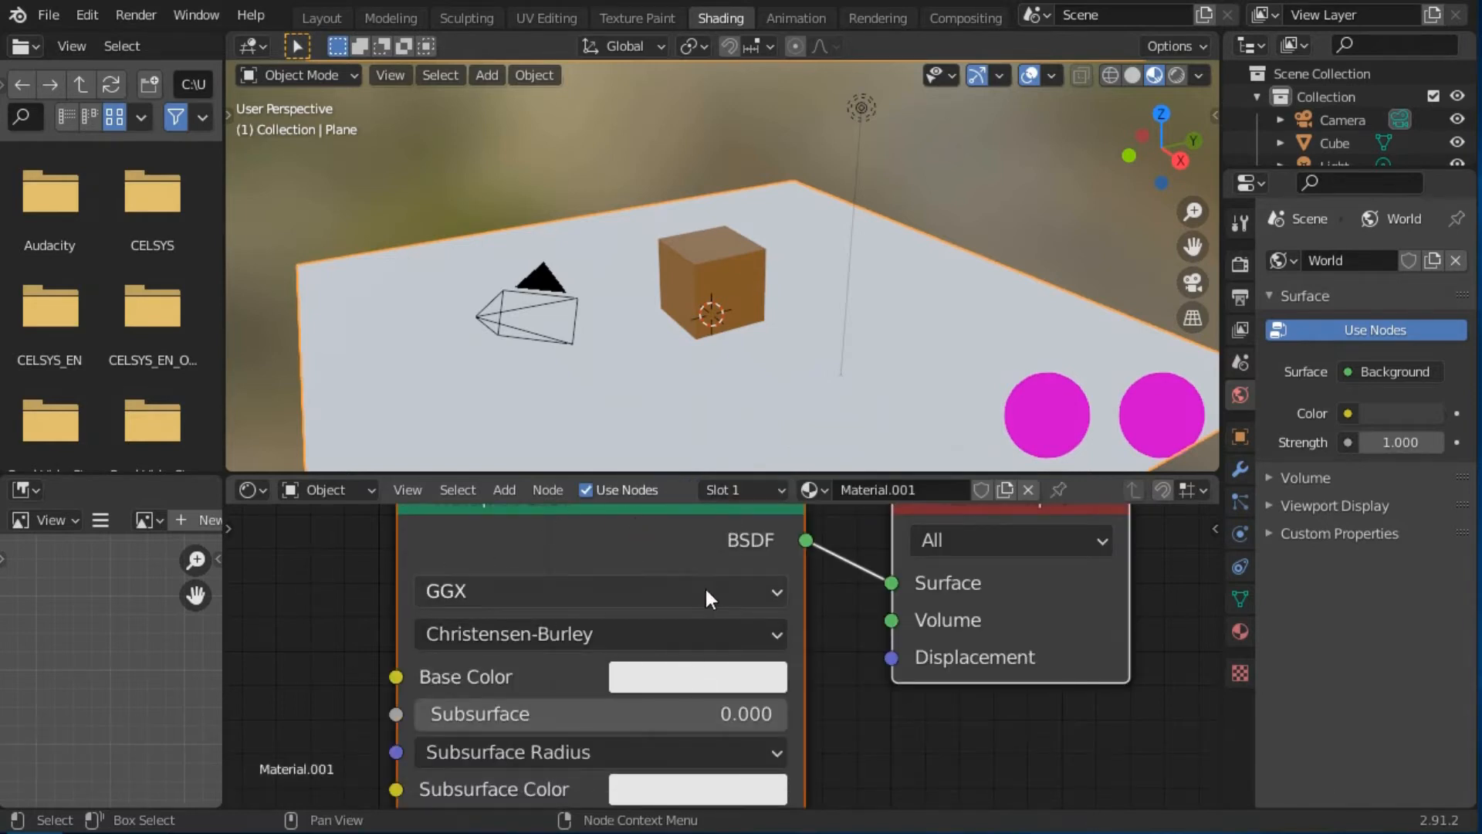
pyautogui.click(705, 676)
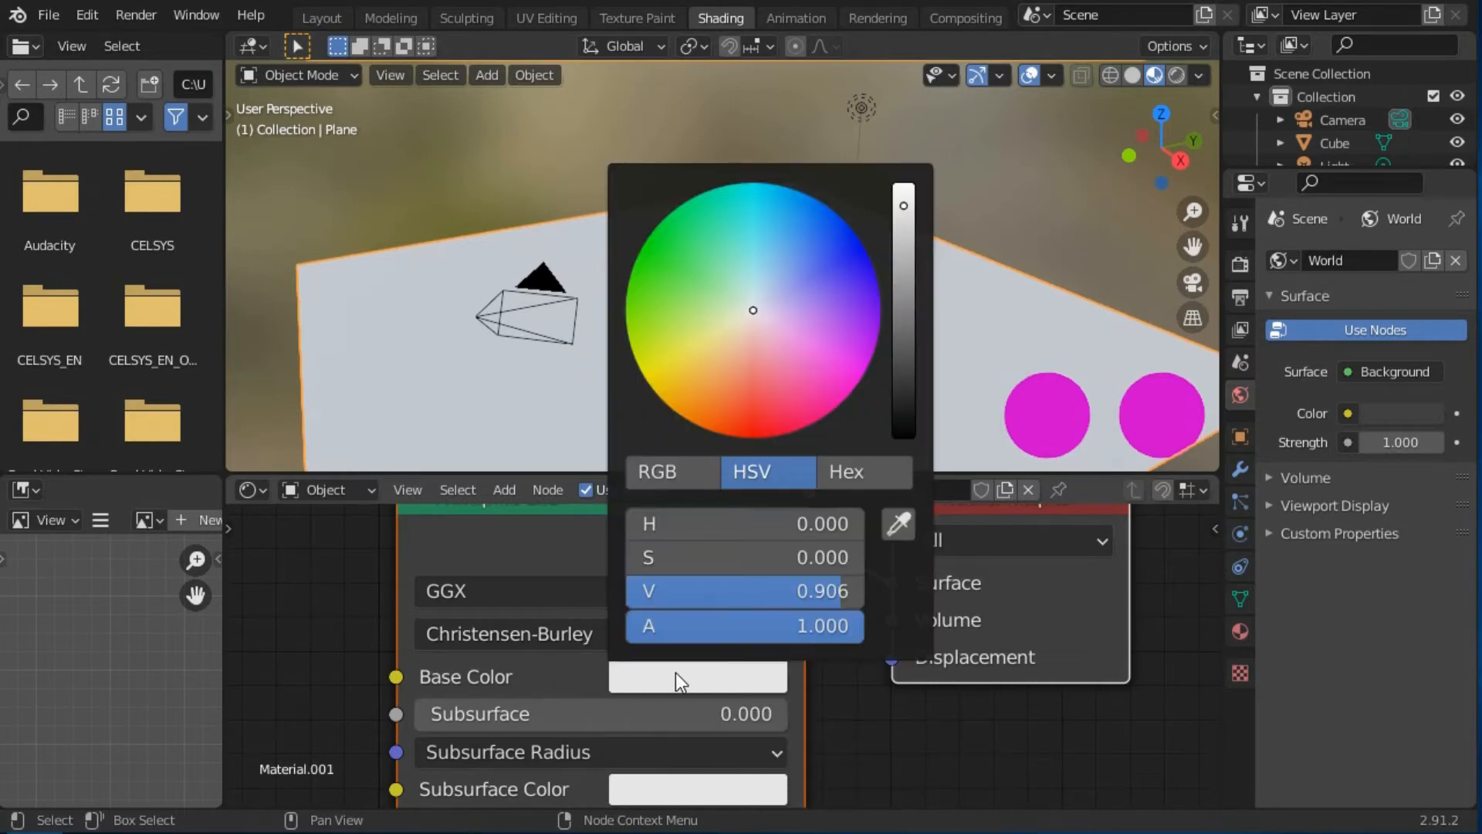
pyautogui.click(675, 673)
pyautogui.click(716, 675)
pyautogui.moveTo(750, 308); pyautogui.dragTo(669, 271)
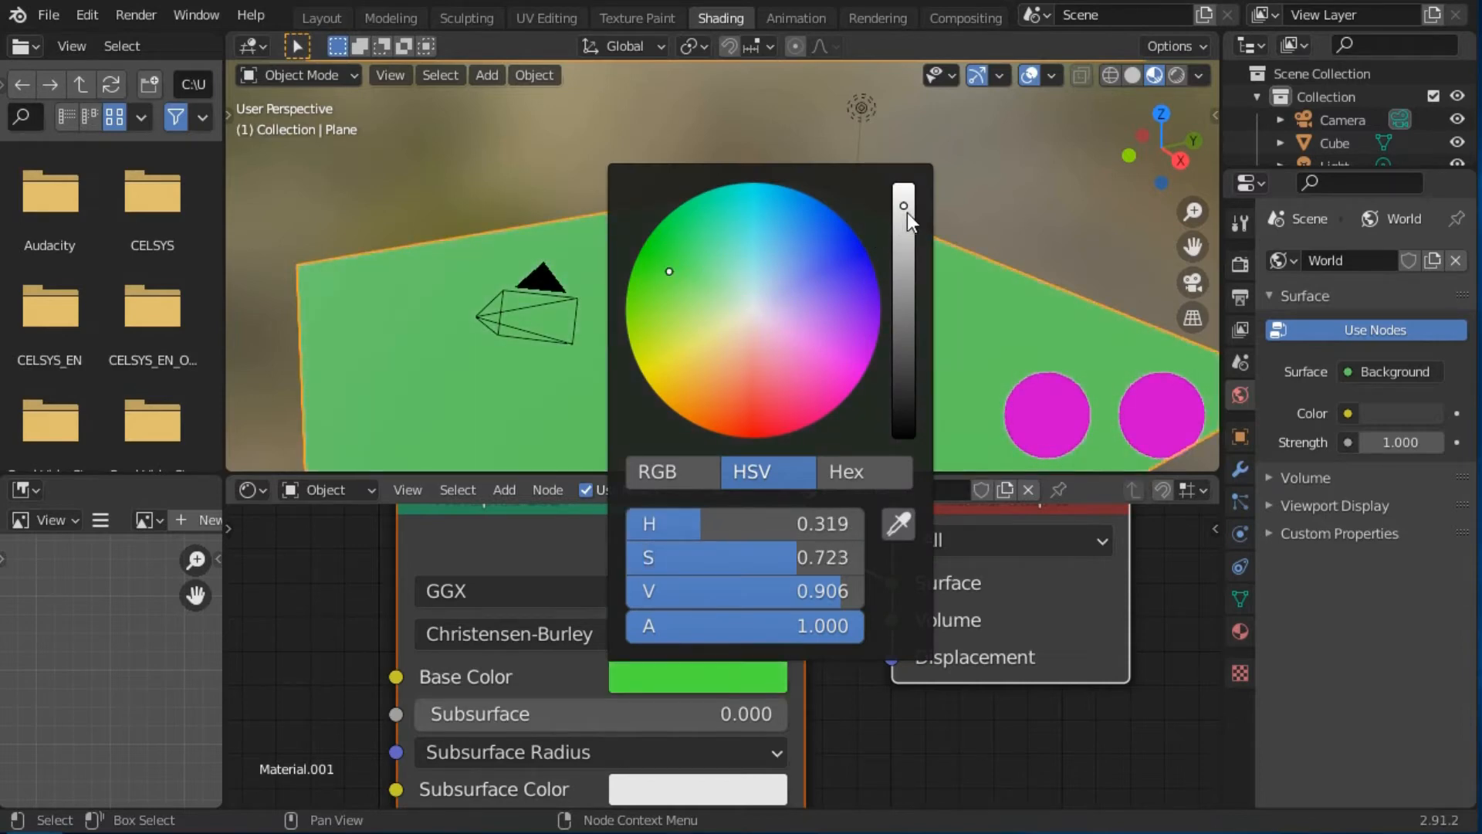
pyautogui.moveTo(907, 214); pyautogui.dragTo(904, 333)
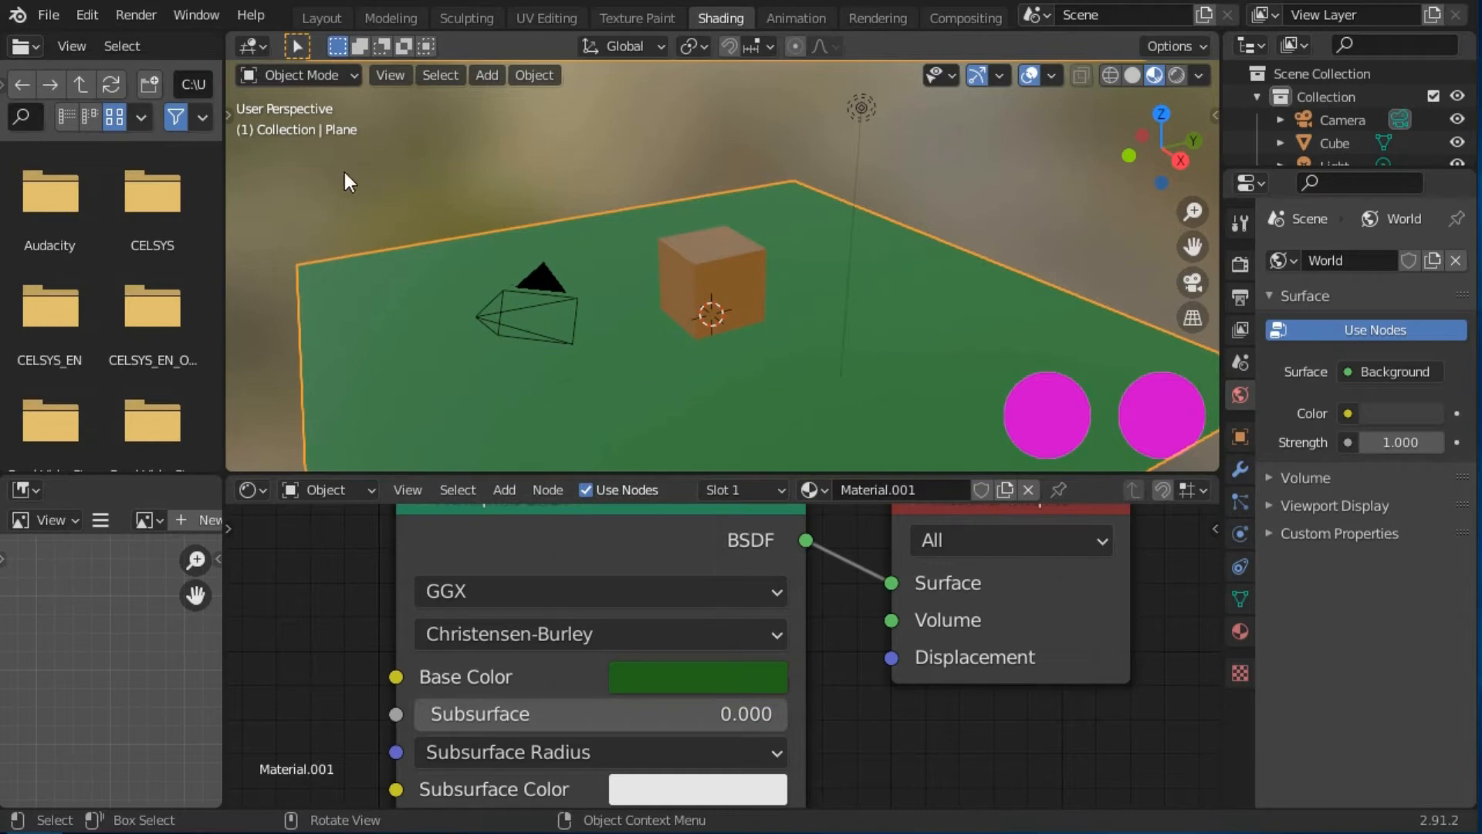
# Show the viewport in rendered shading and check the lit scene through the camera
pyautogui.click(1175, 75)
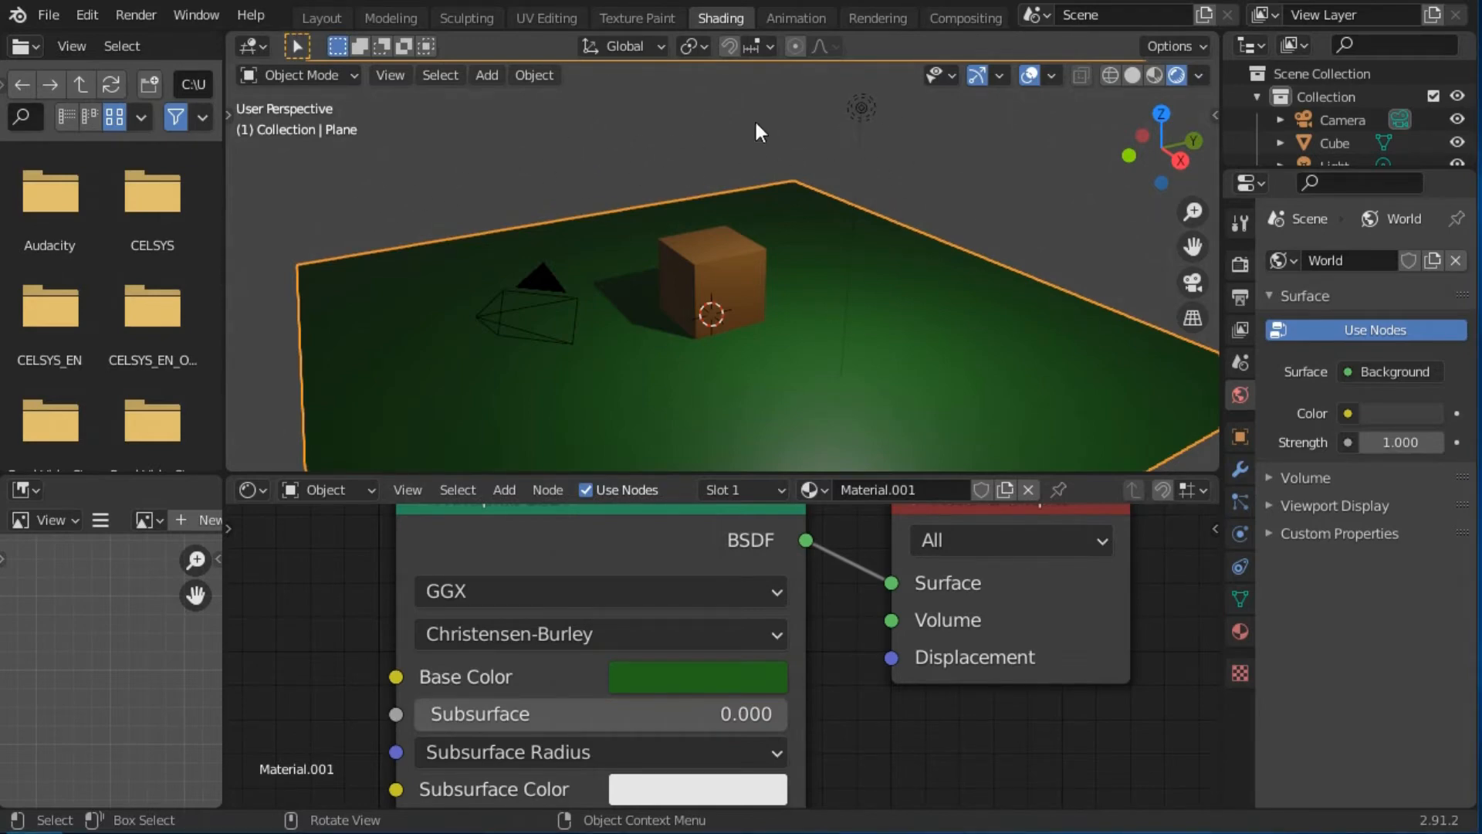
pyautogui.click(1192, 282)
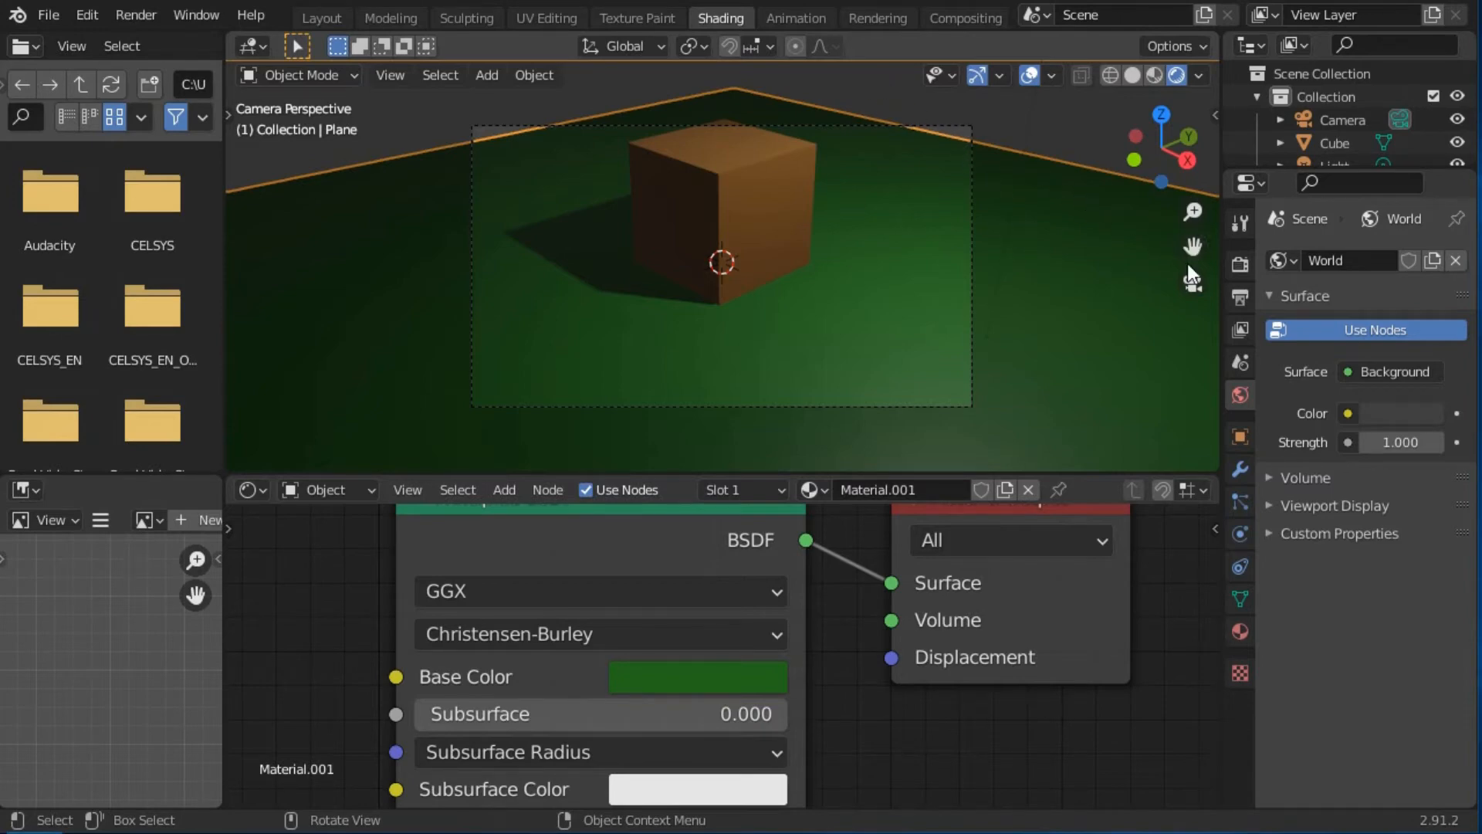
pyautogui.click(1192, 282)
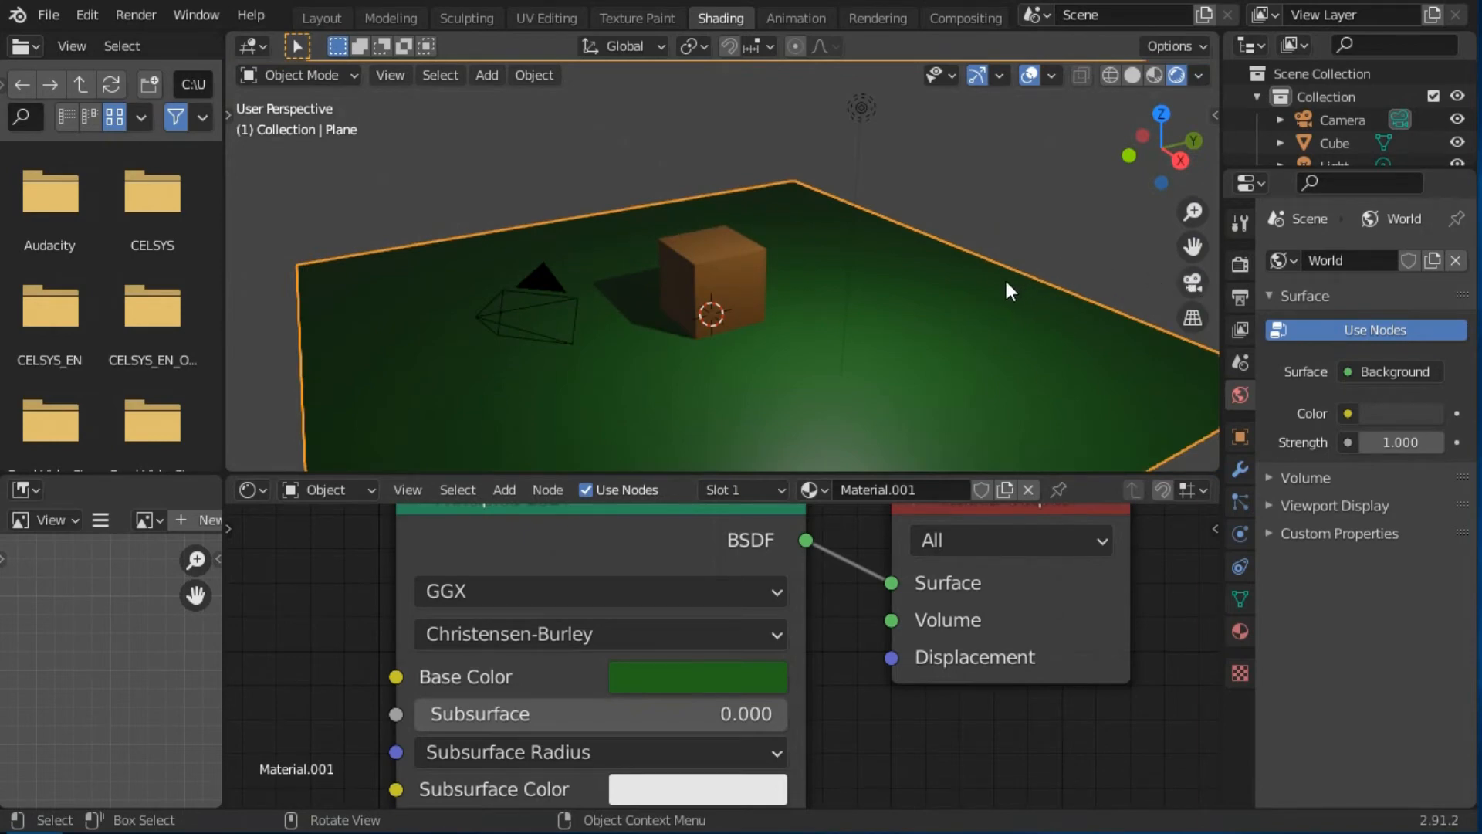
# Show the World shader nodes and set the Background node's color to a bright cyan with hue about 0.5
pyautogui.click(372, 489)
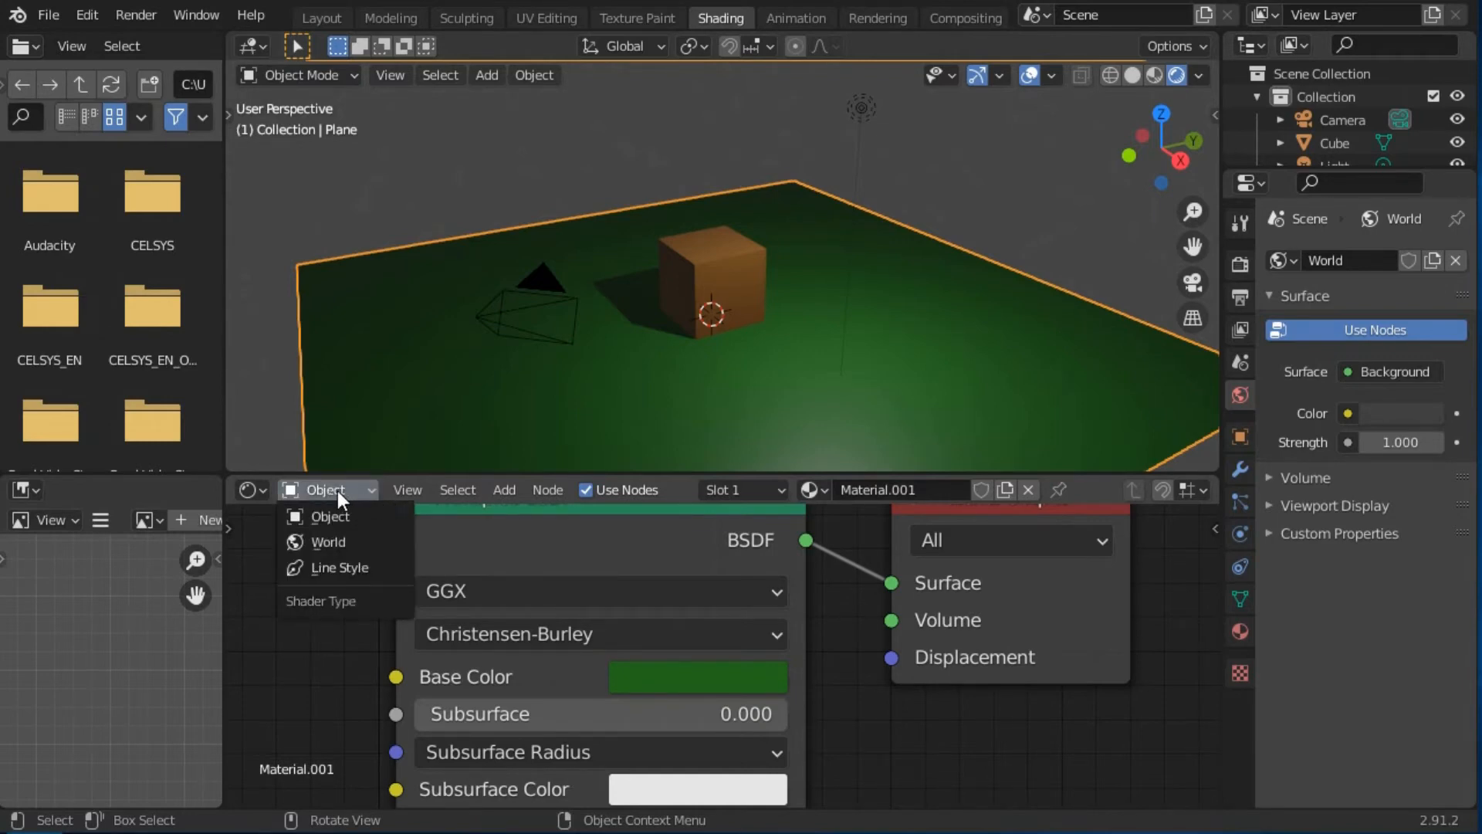
pyautogui.click(332, 543)
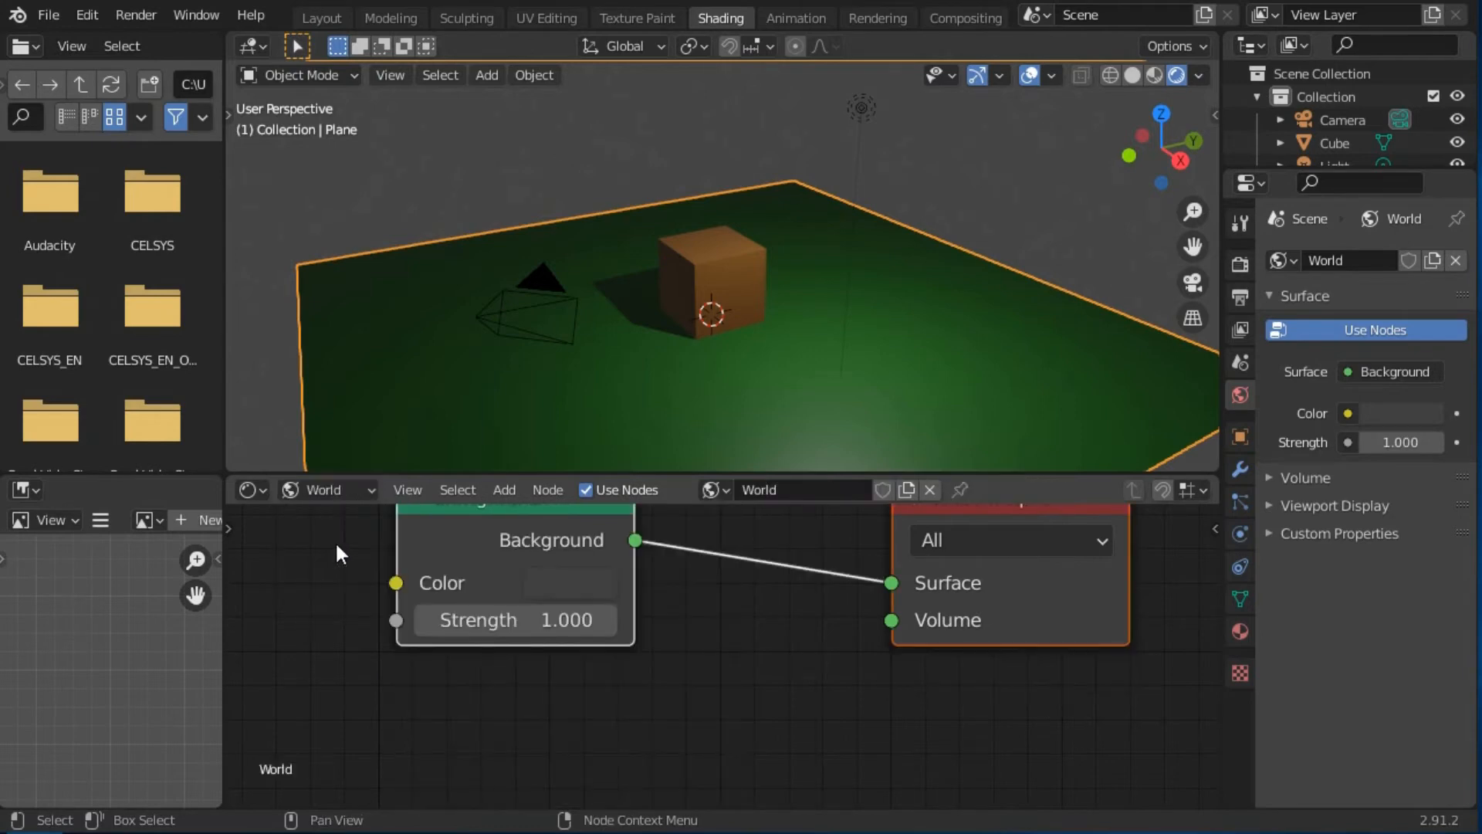
pyautogui.scroll(-1, 711, 616)
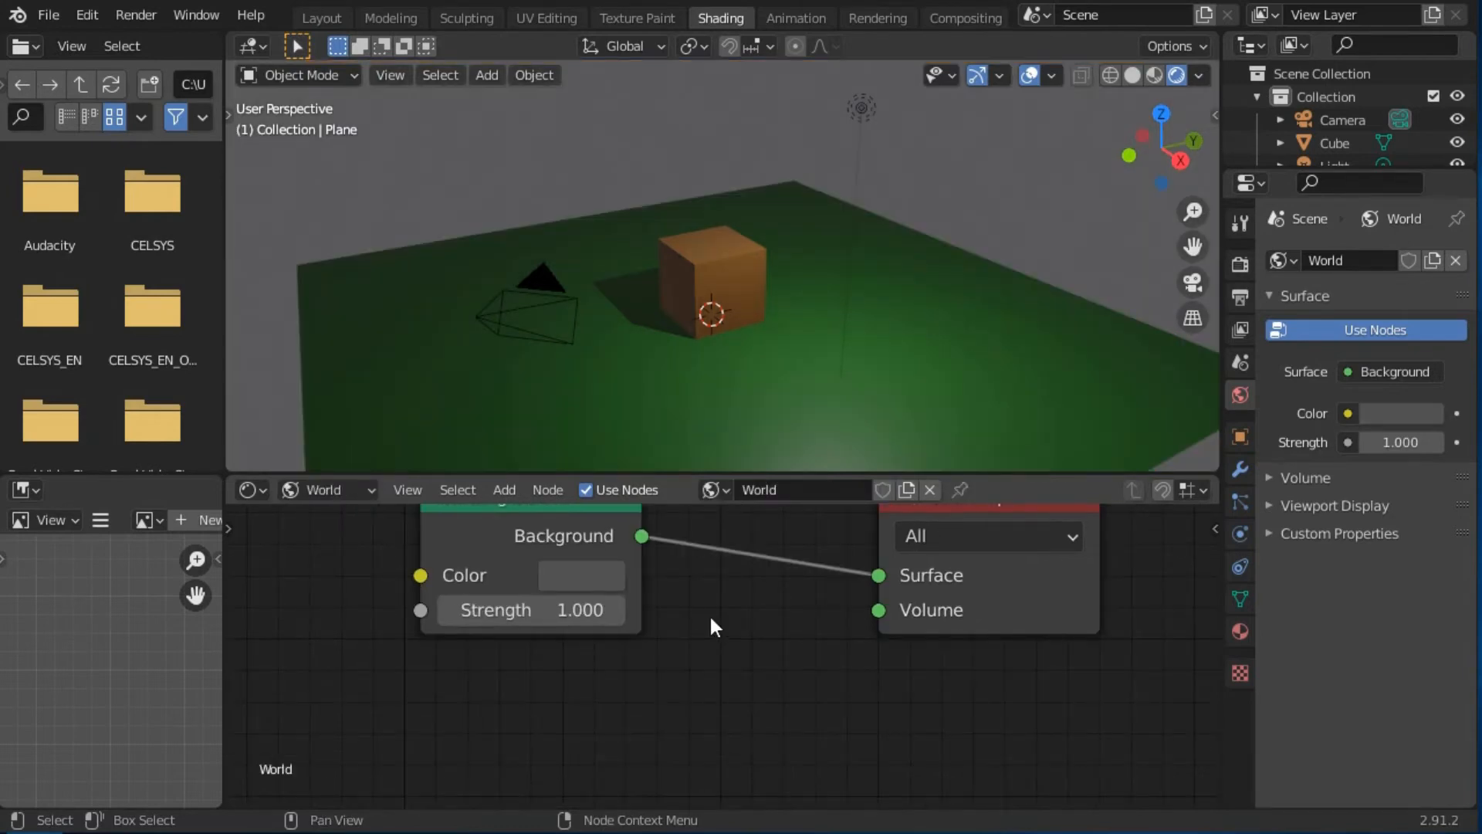
pyautogui.scroll(-3, 728, 613)
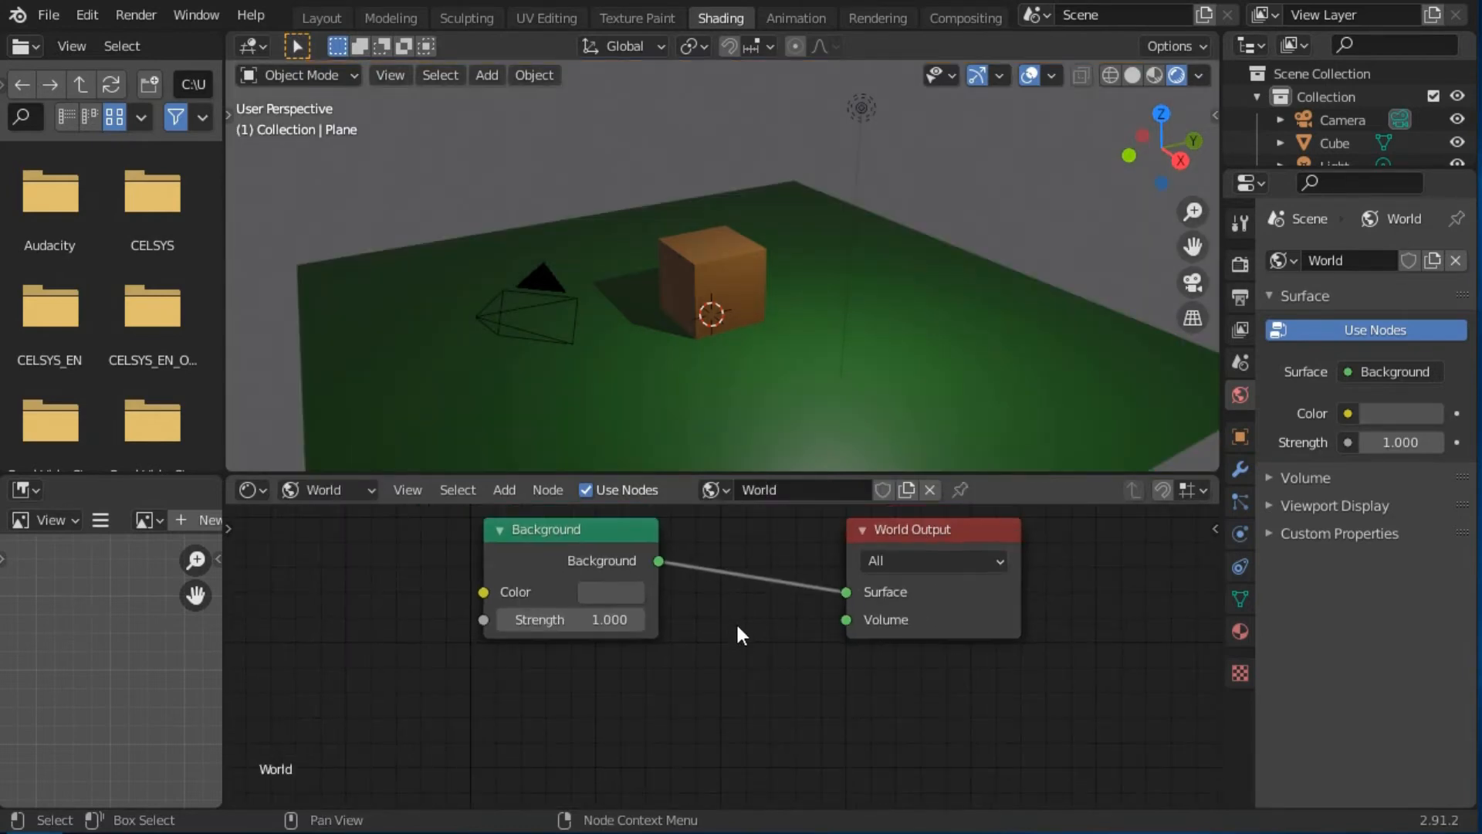
pyautogui.click(628, 600)
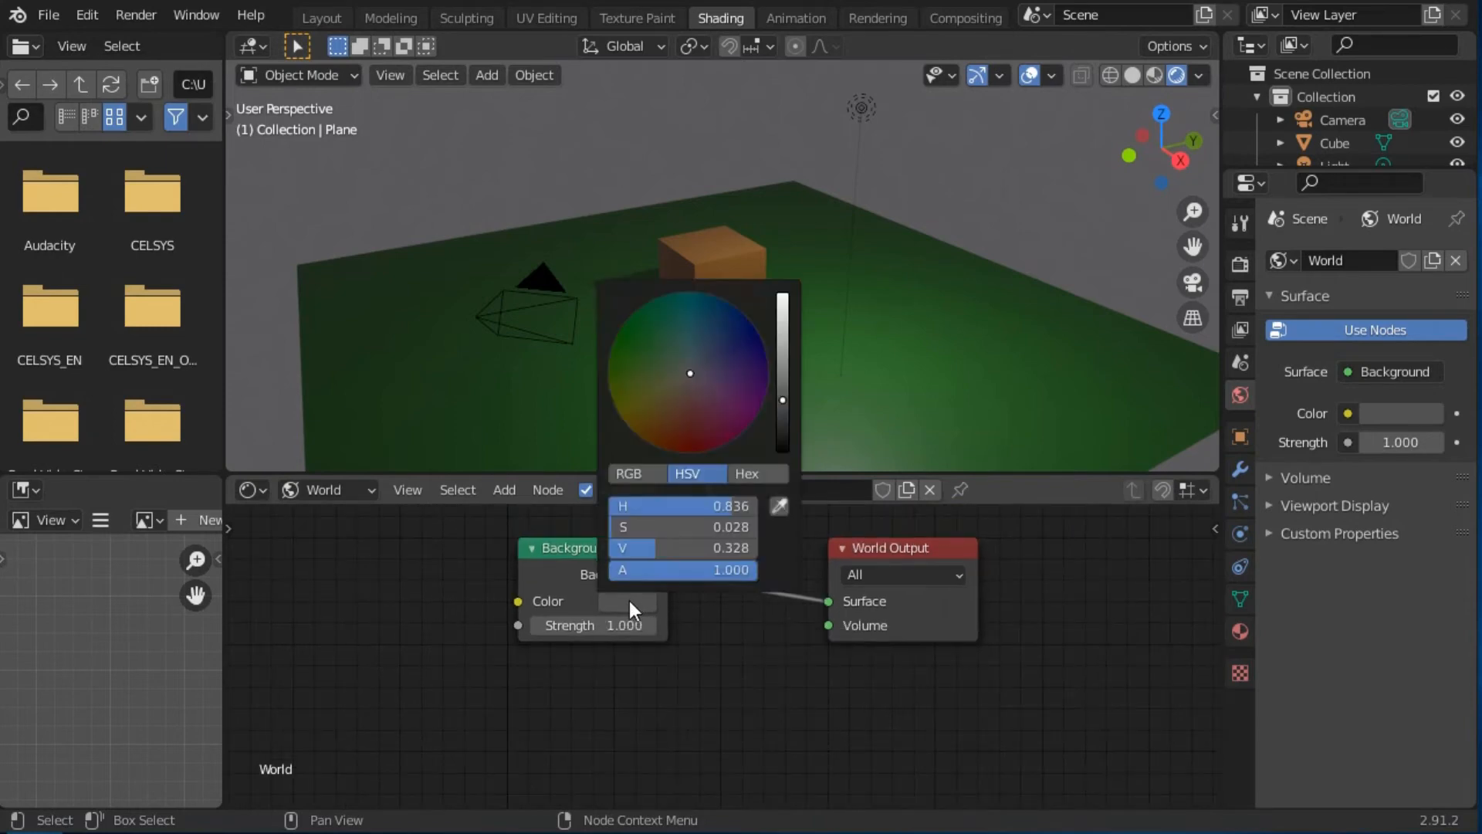
pyautogui.moveTo(690, 373); pyautogui.dragTo(688, 326)
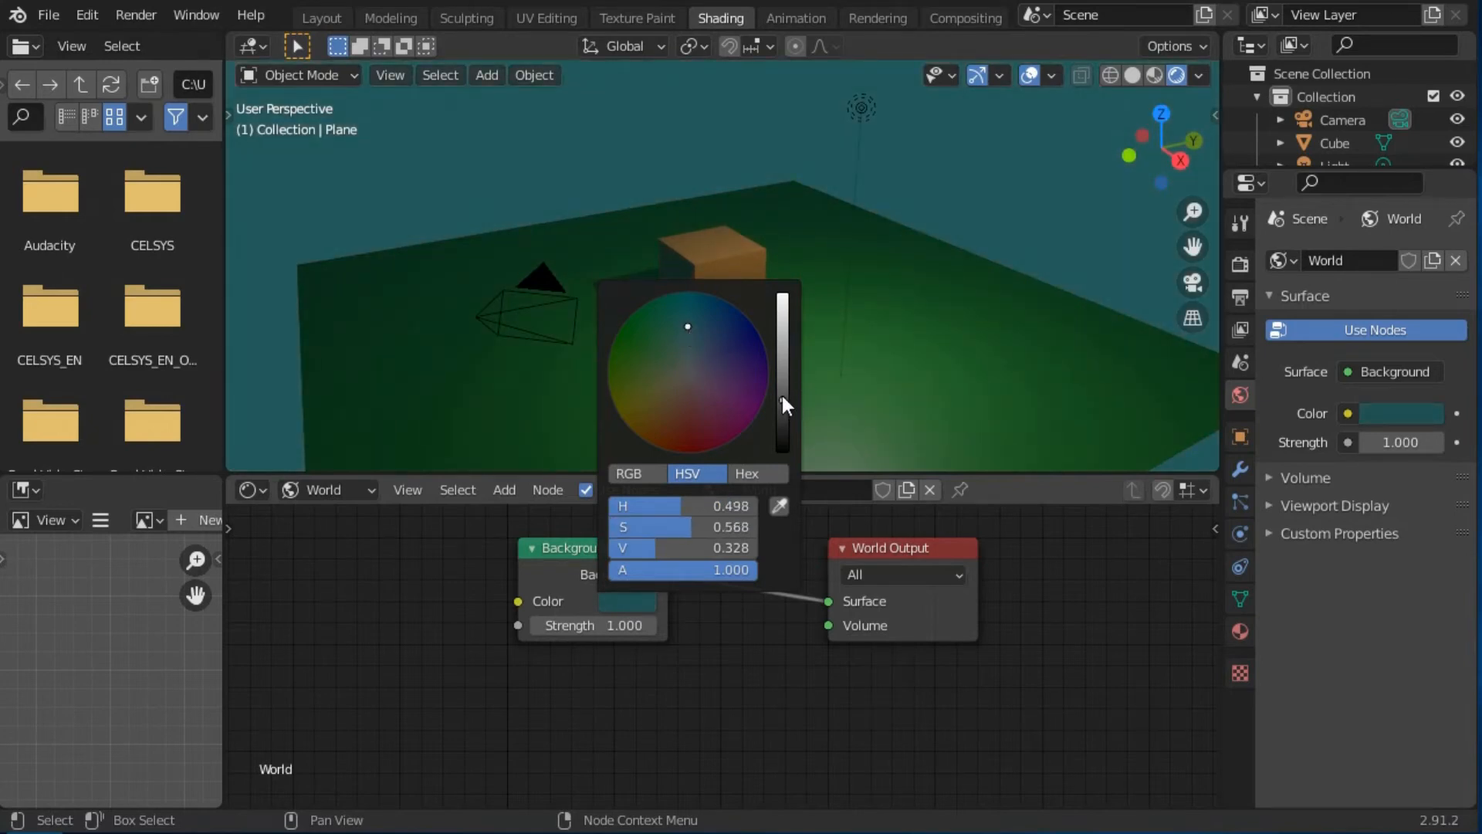
pyautogui.moveTo(781, 395); pyautogui.dragTo(782, 319)
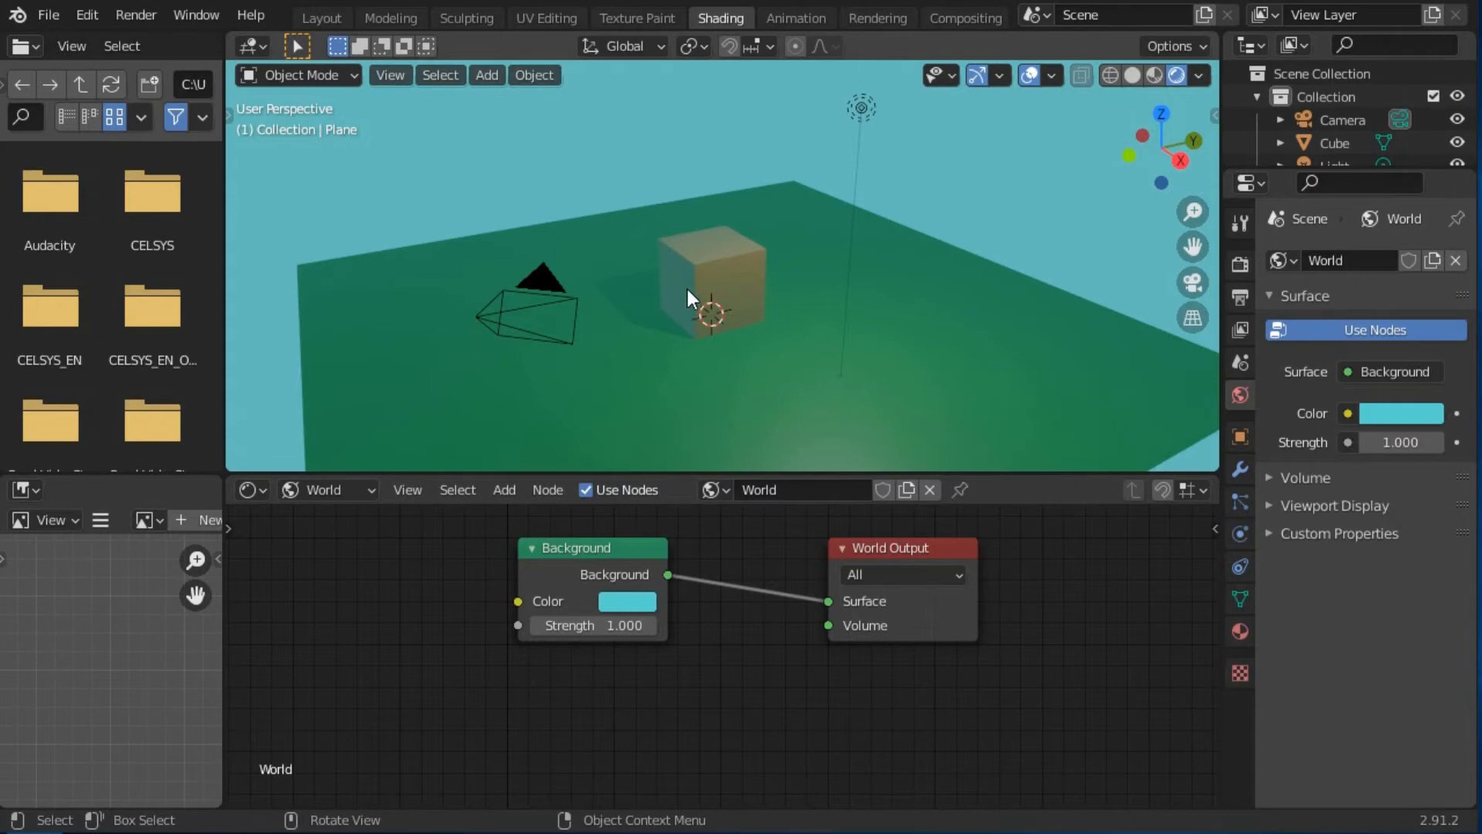
# Add a Light Path input node to the world shader, placed before the cyan Background node
pyautogui.scroll(-4, 758, 687)
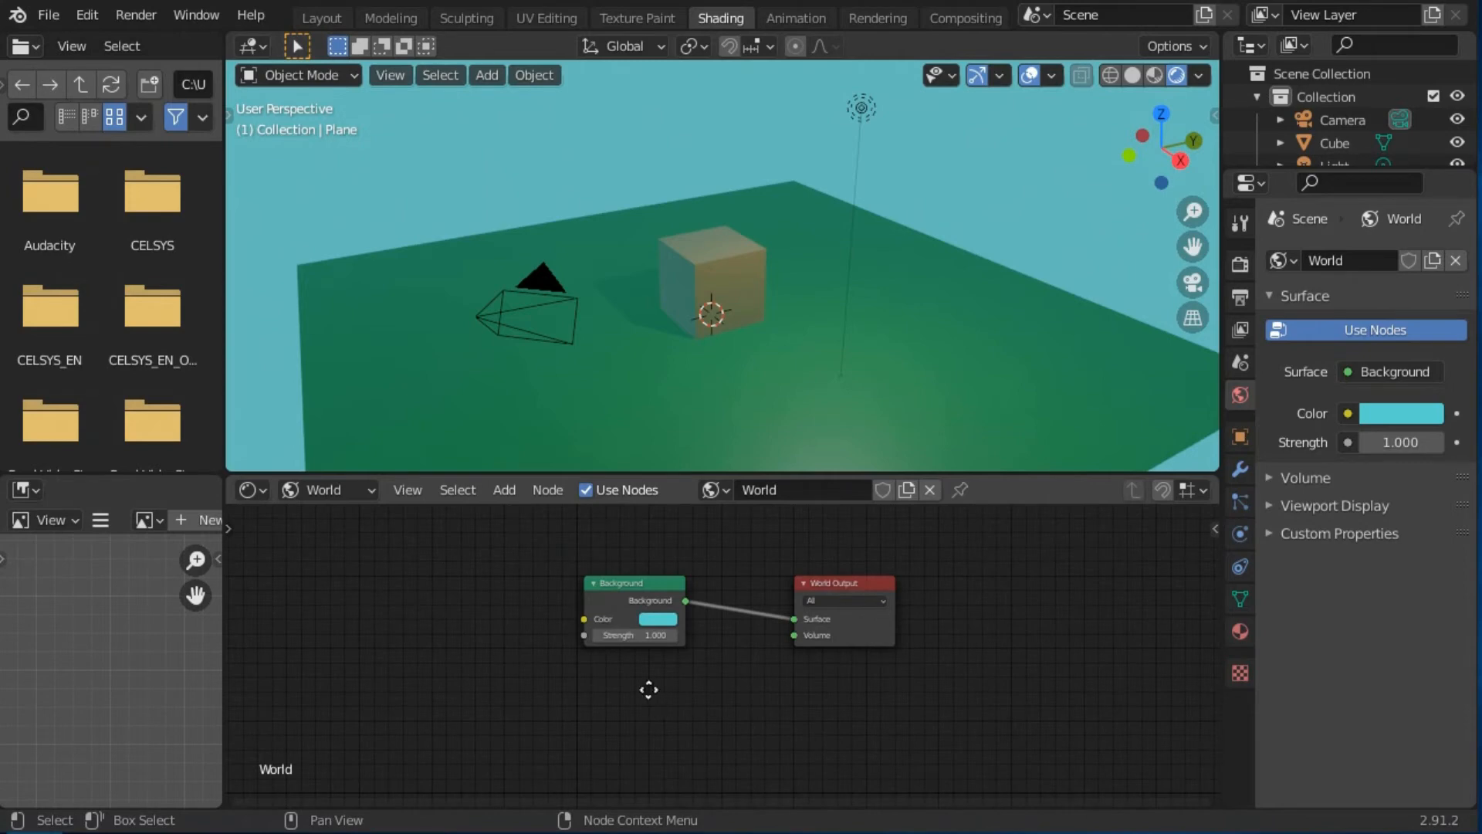
pyautogui.moveTo(647, 690); pyautogui.dragTo(790, 747, button='middle')
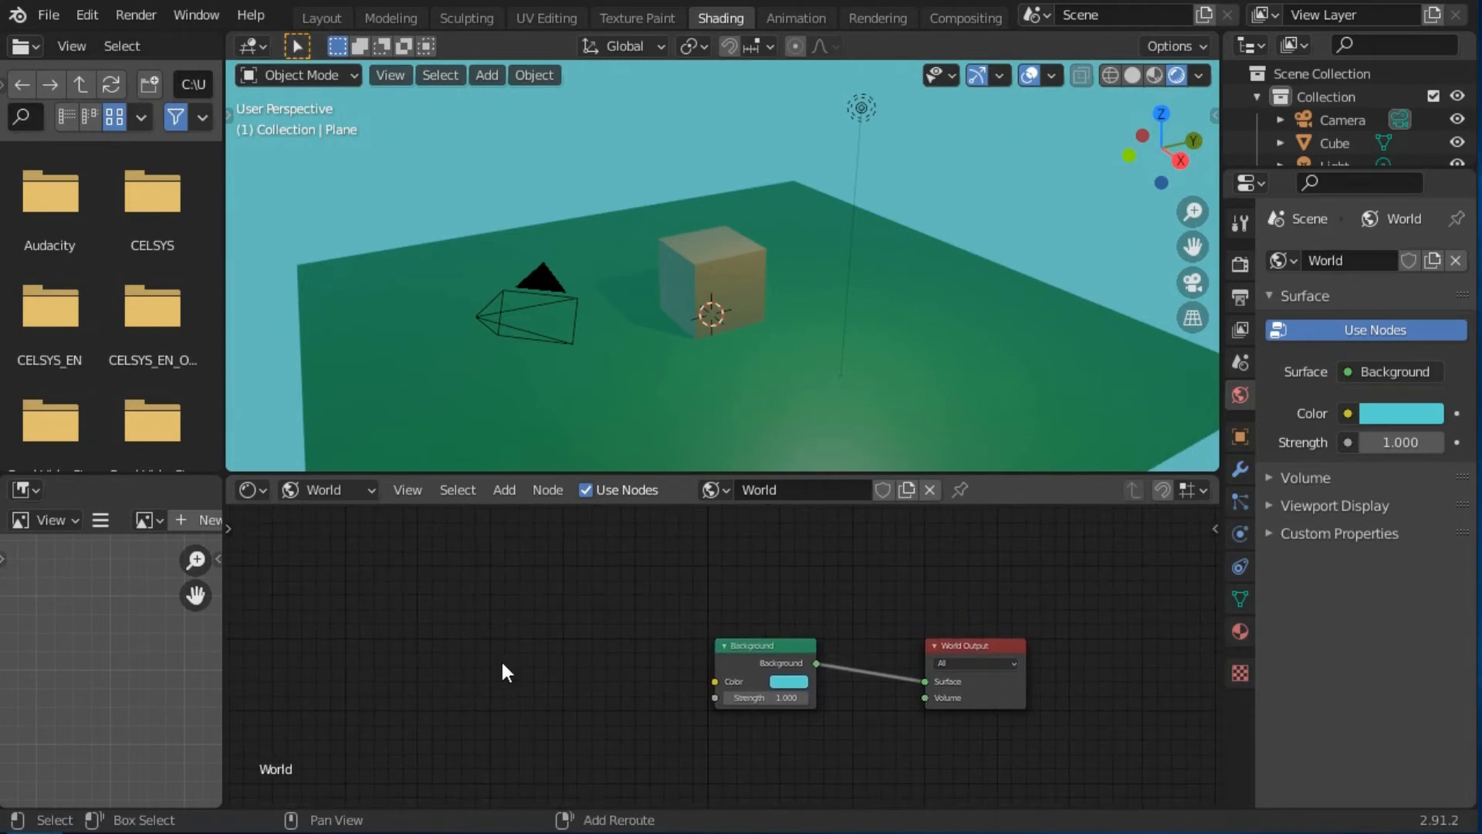
pyautogui.hotkey('shift', 'a')
pyautogui.moveTo(501, 661)
pyautogui.moveTo(443, 595)
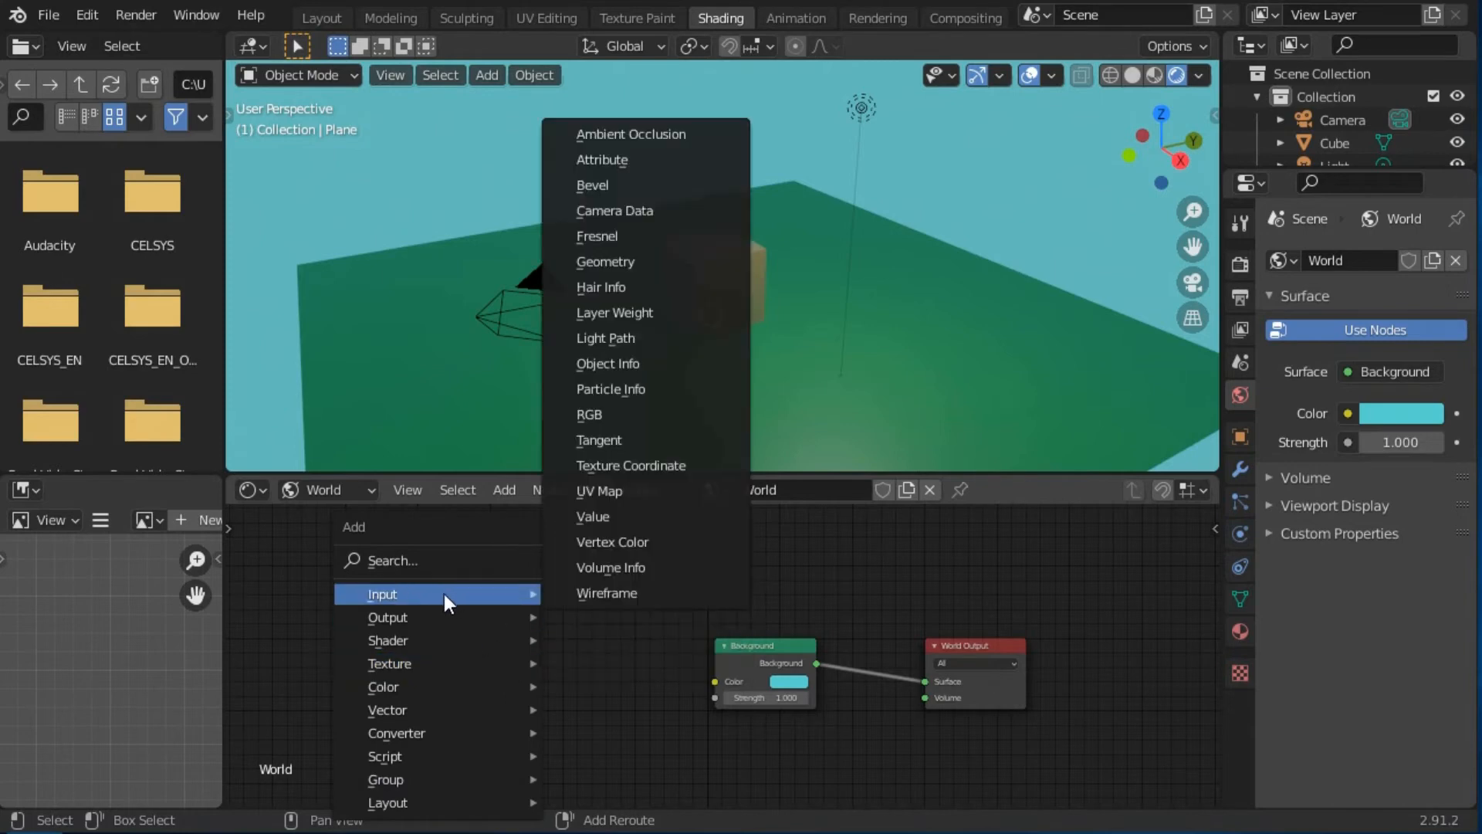
pyautogui.click(650, 337)
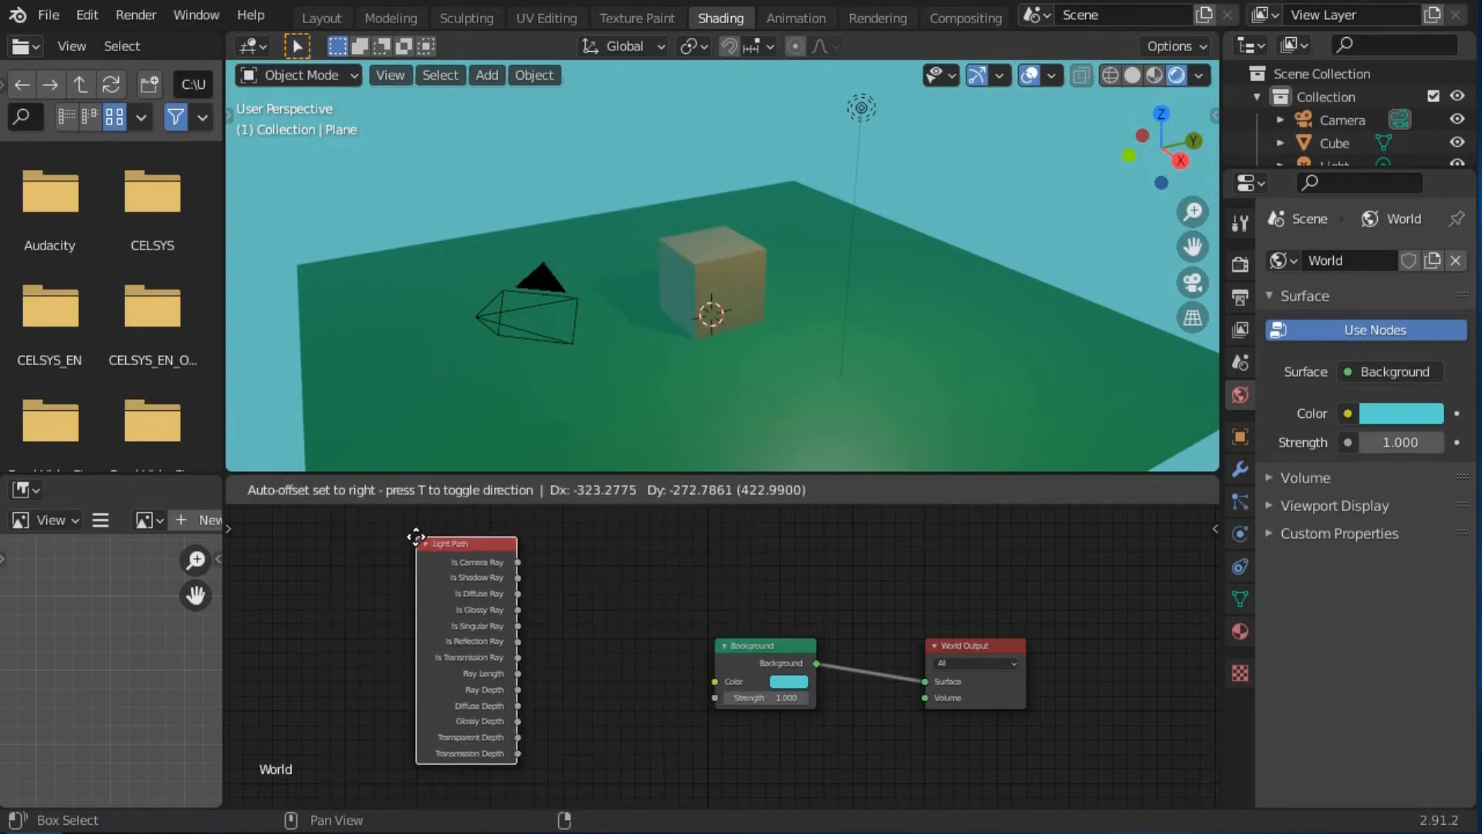
pyautogui.click(417, 542)
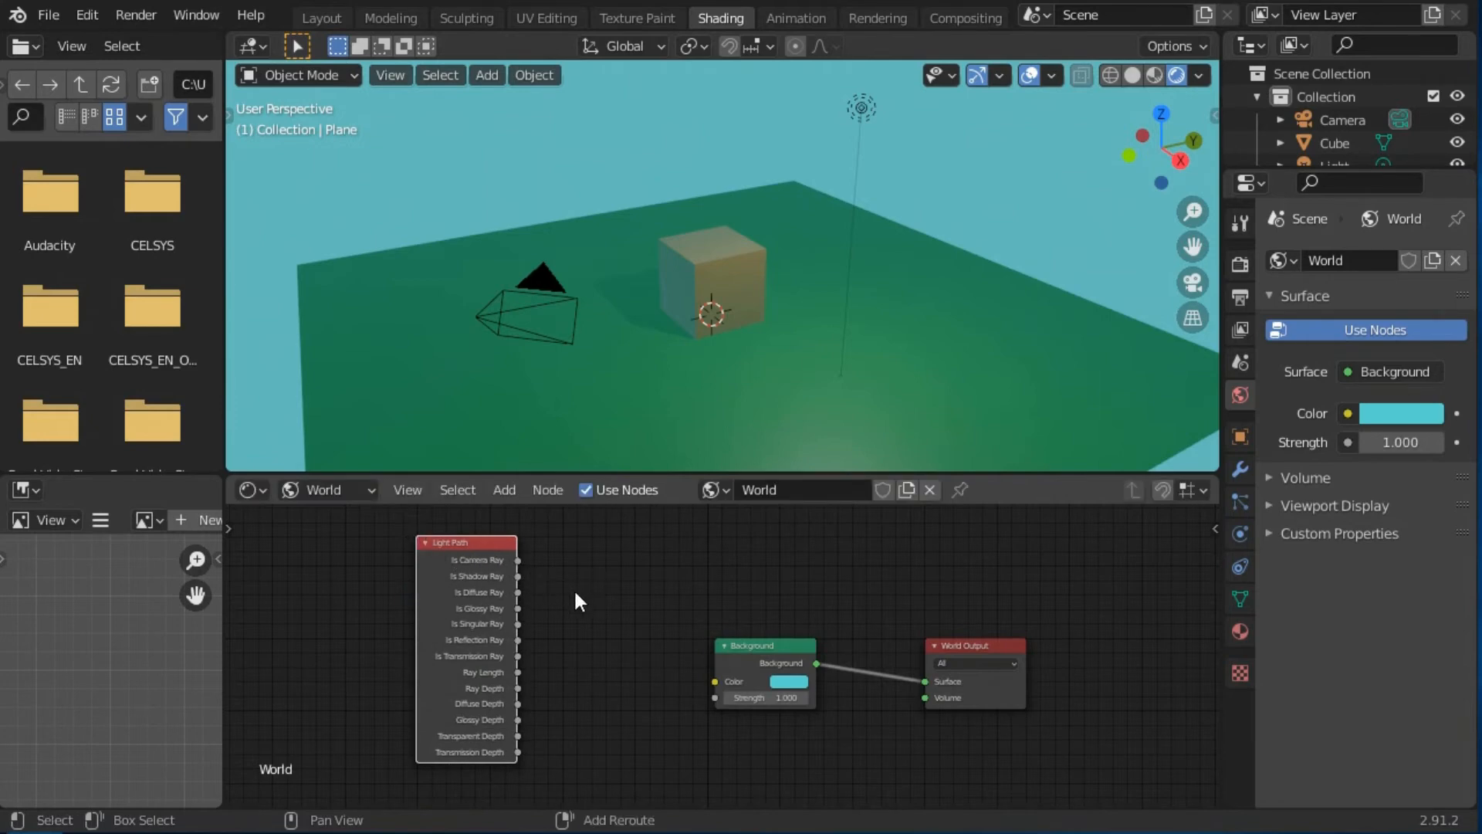
# Add a second Background shader node between the Light Path and the cyan Background node
pyautogui.hotkey('shift', 'a')
pyautogui.moveTo(575, 593)
pyautogui.moveTo(558, 639)
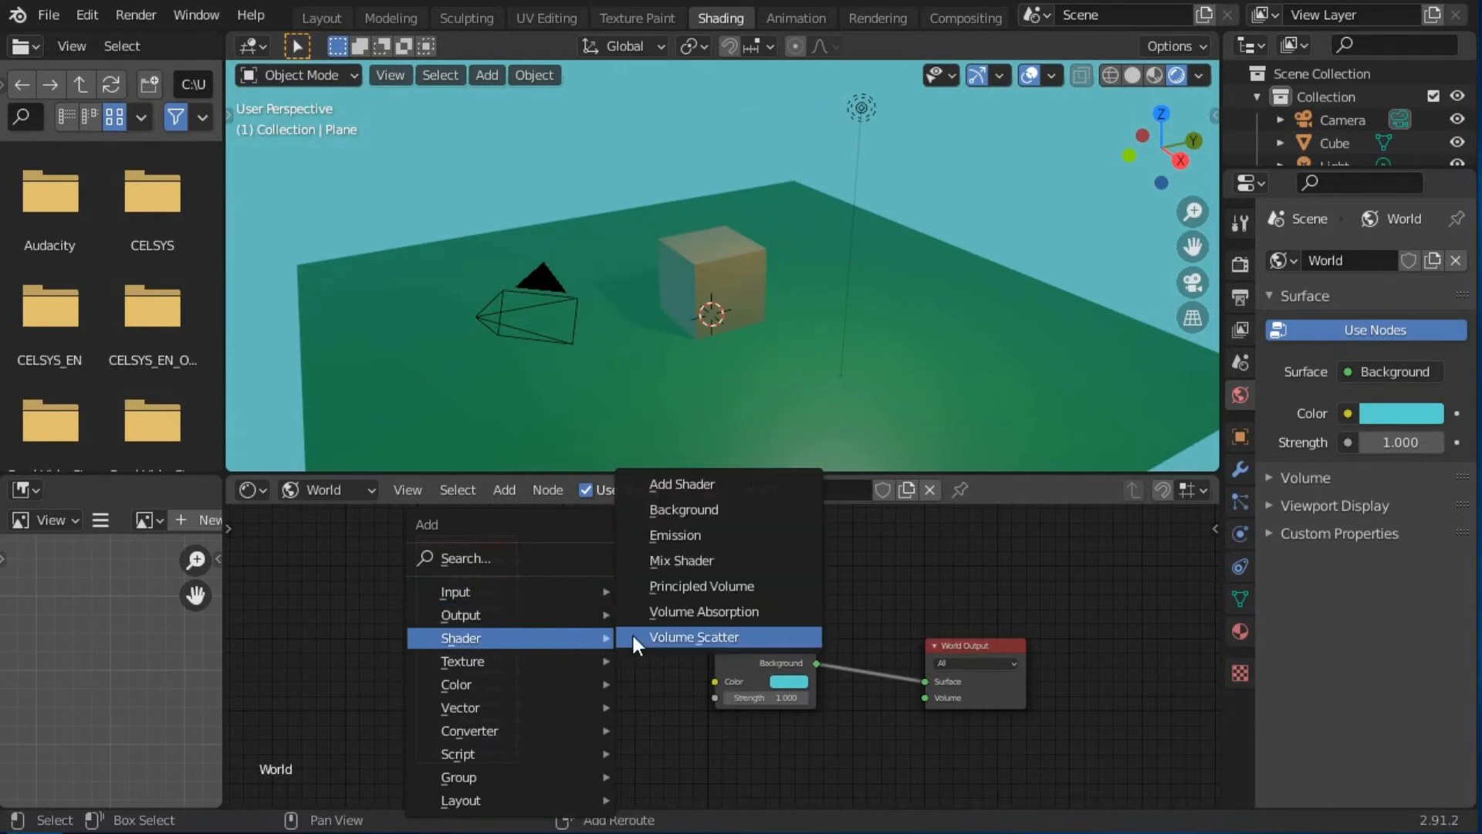
pyautogui.click(687, 508)
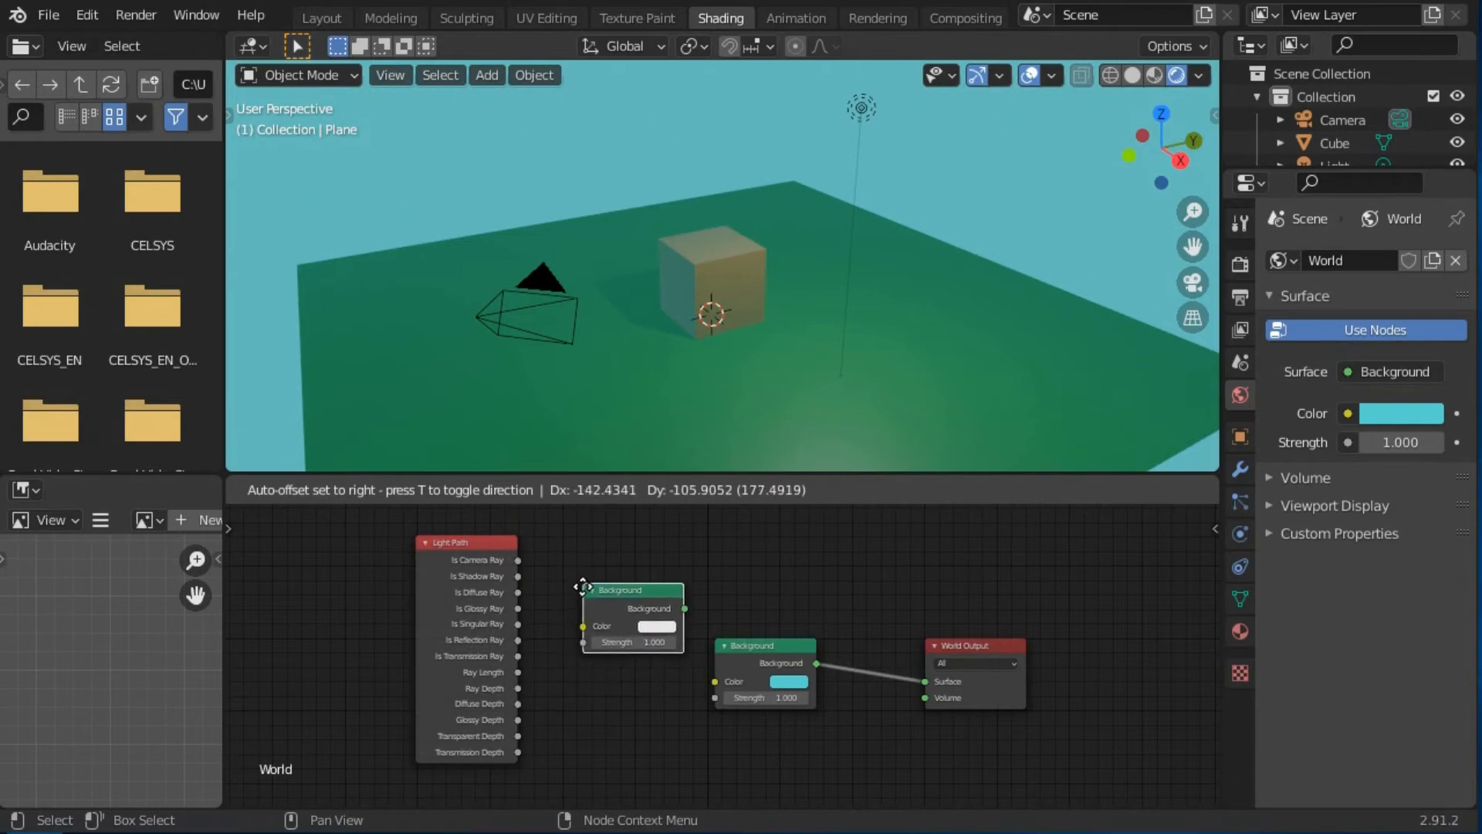
pyautogui.click(575, 616)
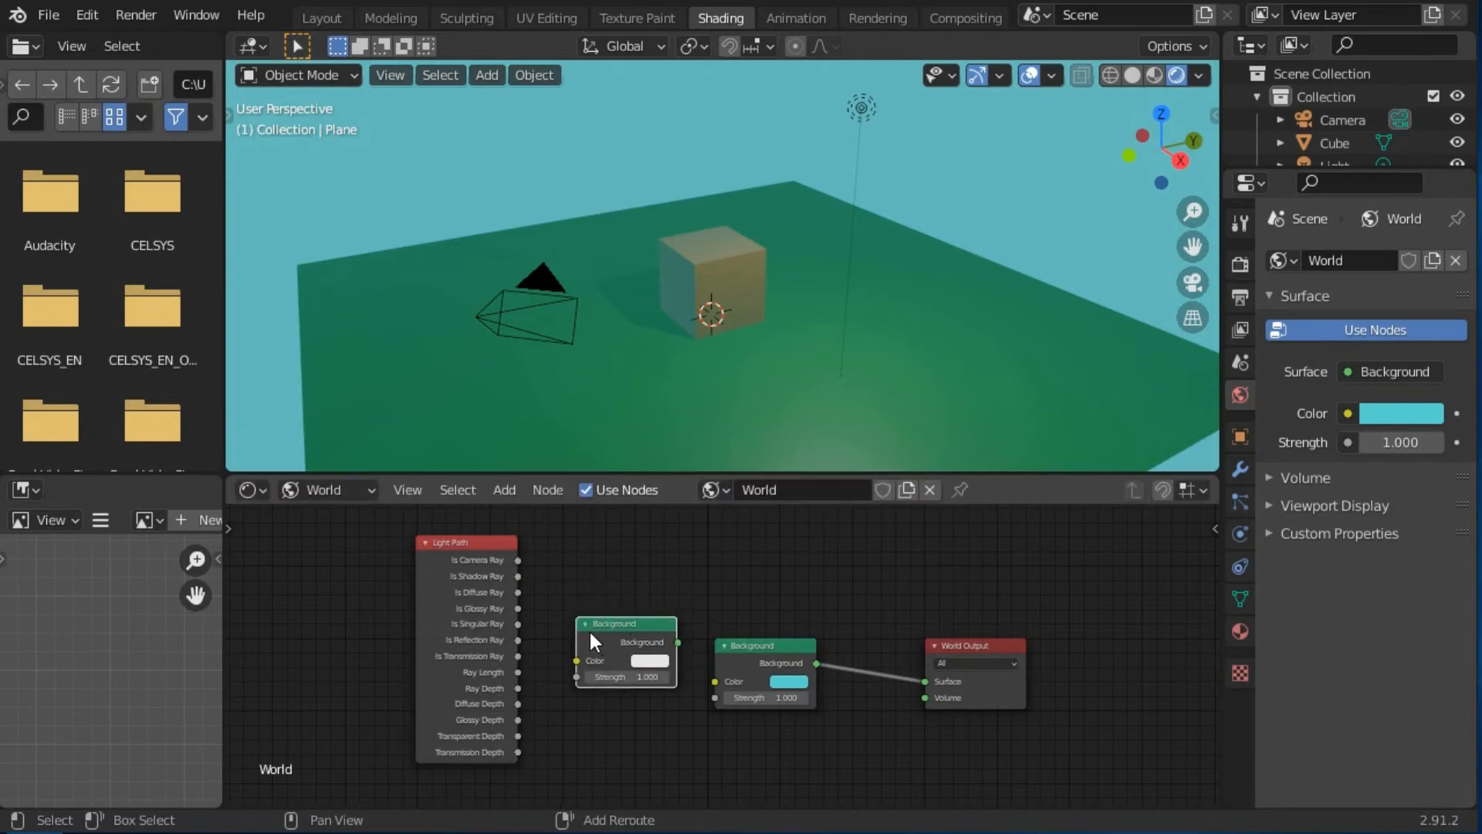
# Add a Mix Shader node and place it above the cyan Background node
pyautogui.hotkey('shift', 'a')
pyautogui.moveTo(549, 628)
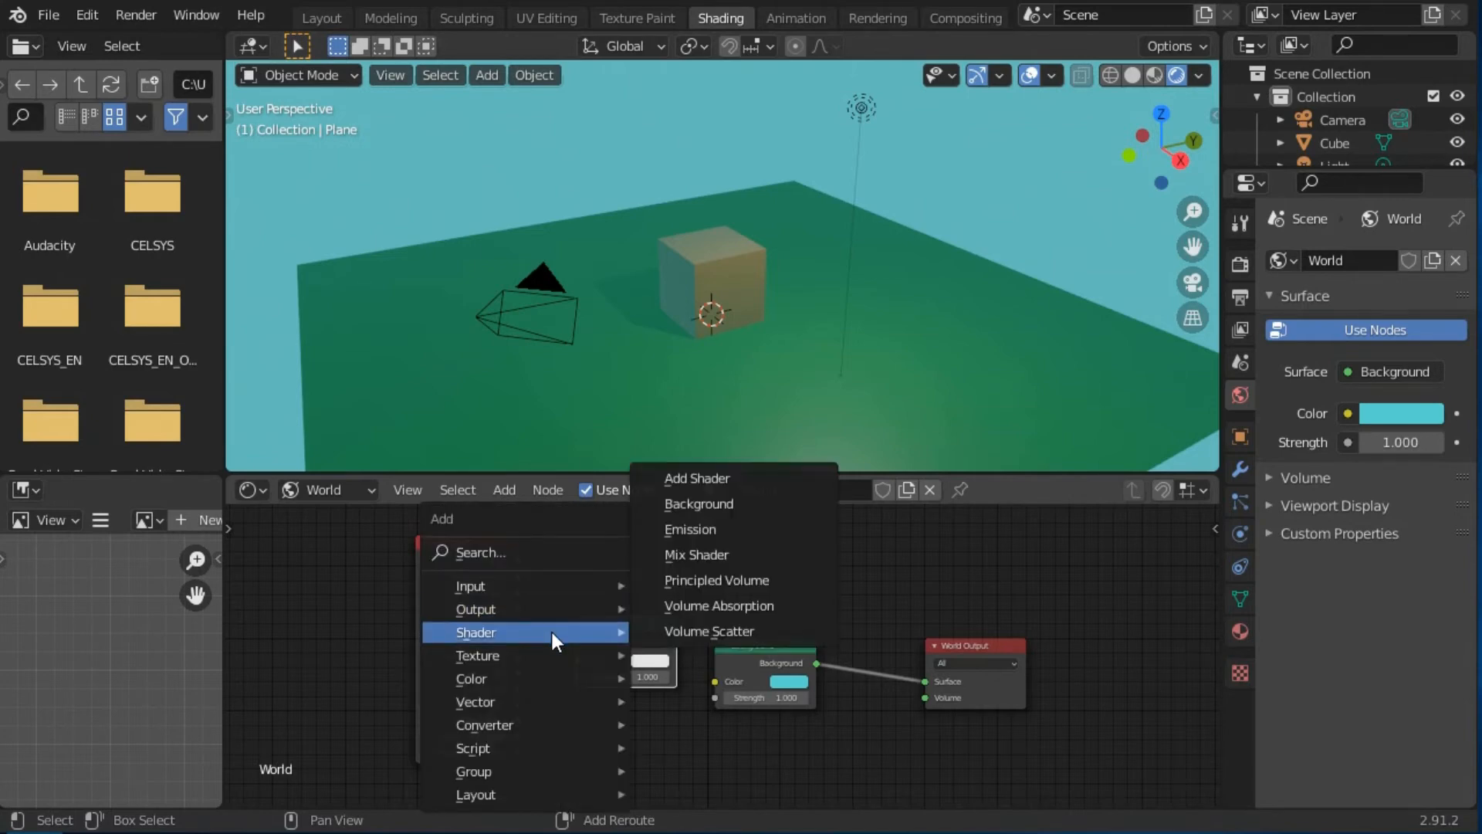
pyautogui.click(687, 561)
pyautogui.click(771, 540)
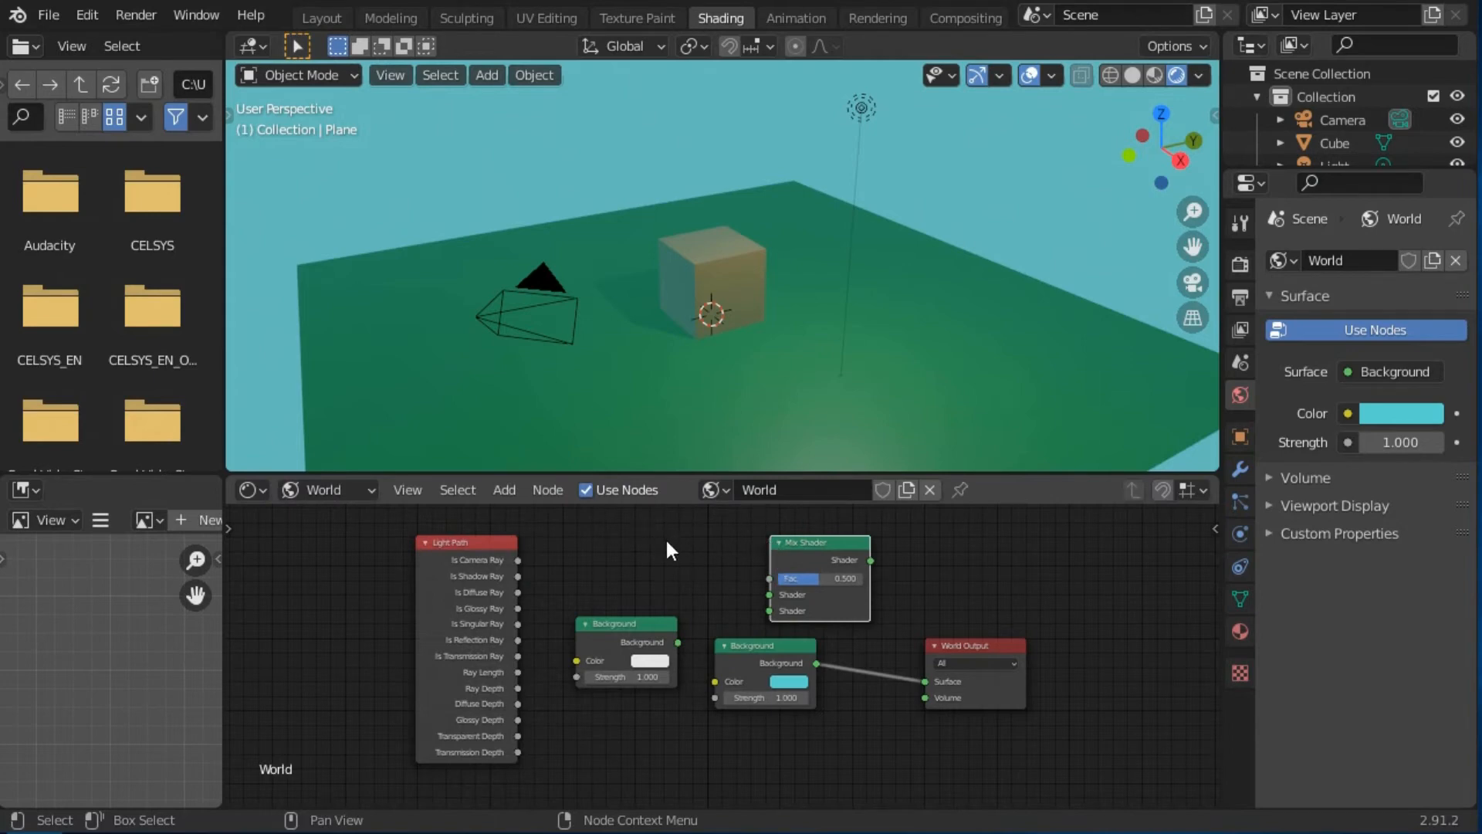
# Disconnect the cyan Background from the World Output and link the Mix Shader output to its Surface input instead
pyautogui.click(730, 649)
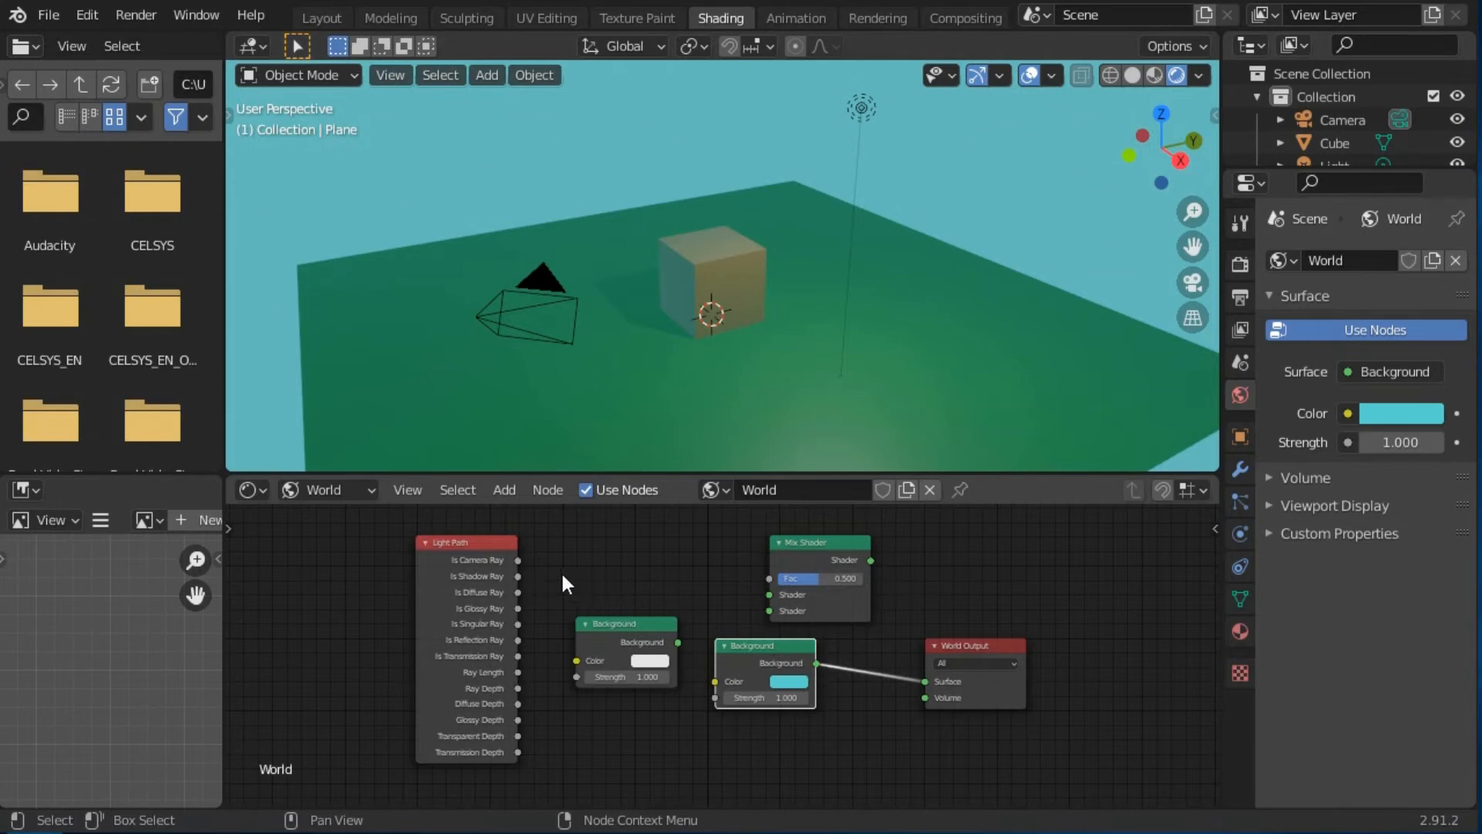
pyautogui.scroll(3, 918, 704)
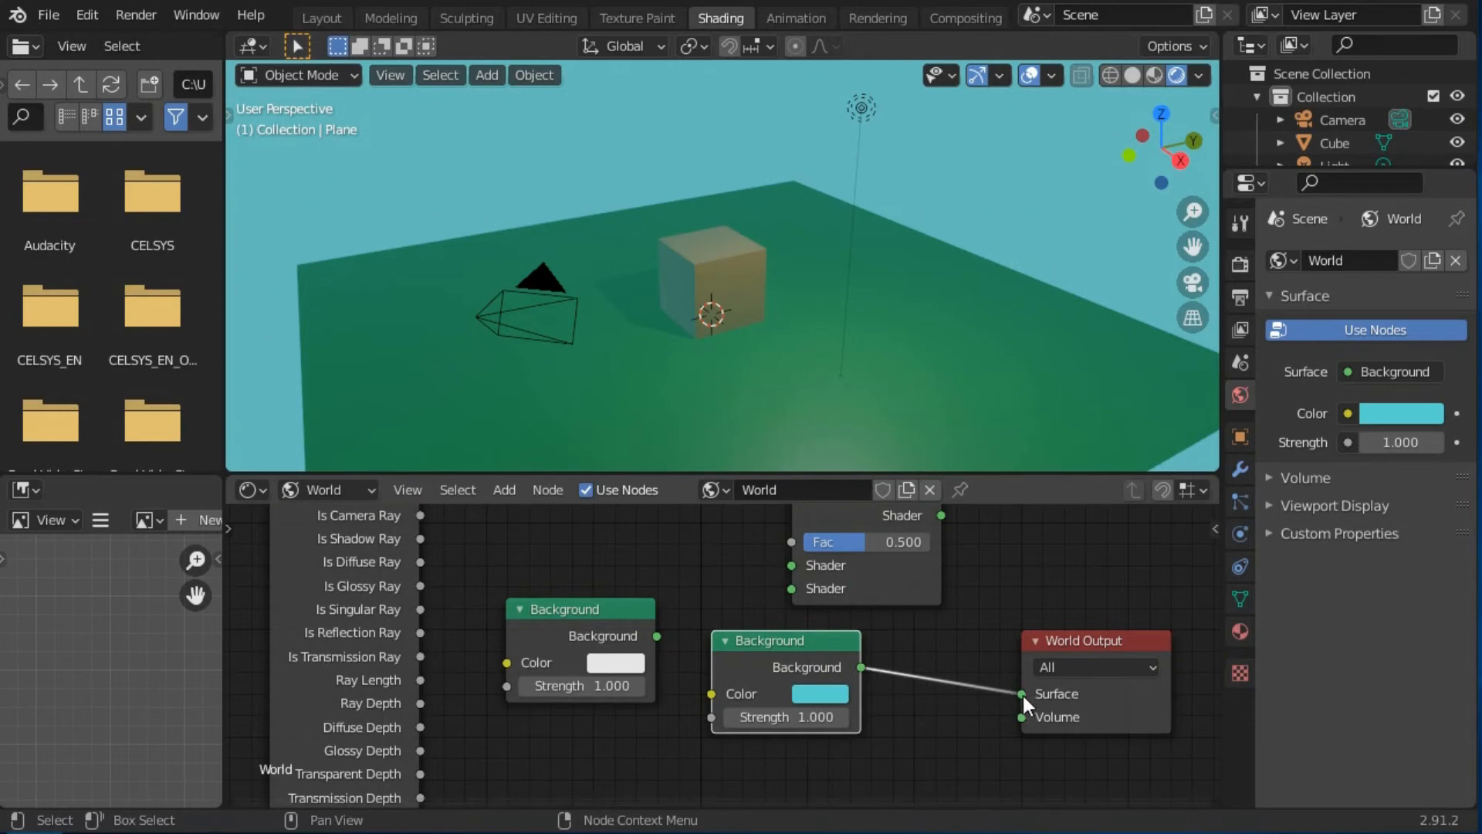
pyautogui.moveTo(1022, 691); pyautogui.dragTo(971, 706)
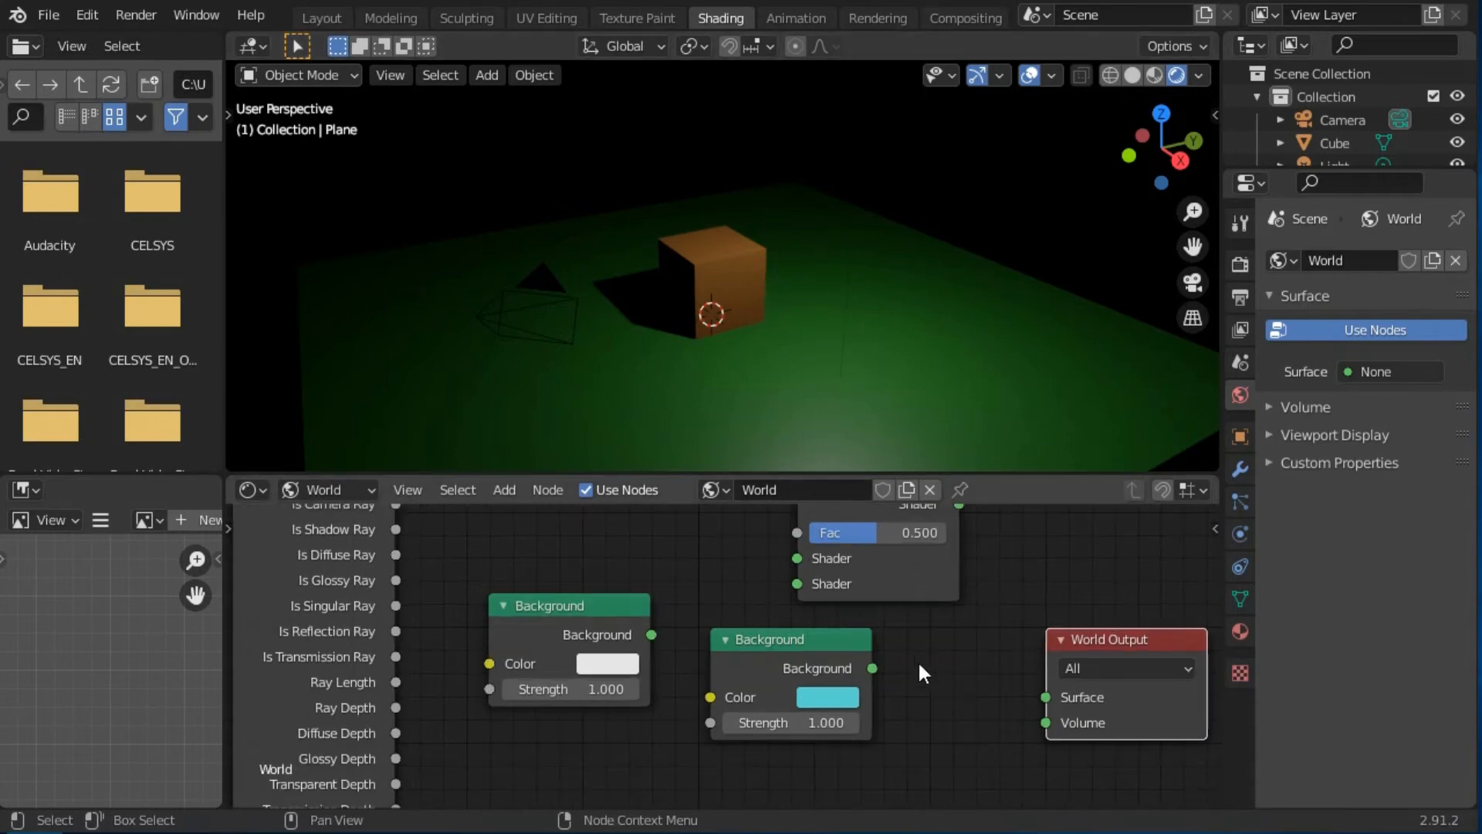
pyautogui.moveTo(951, 660); pyautogui.dragTo(957, 702, button='middle')
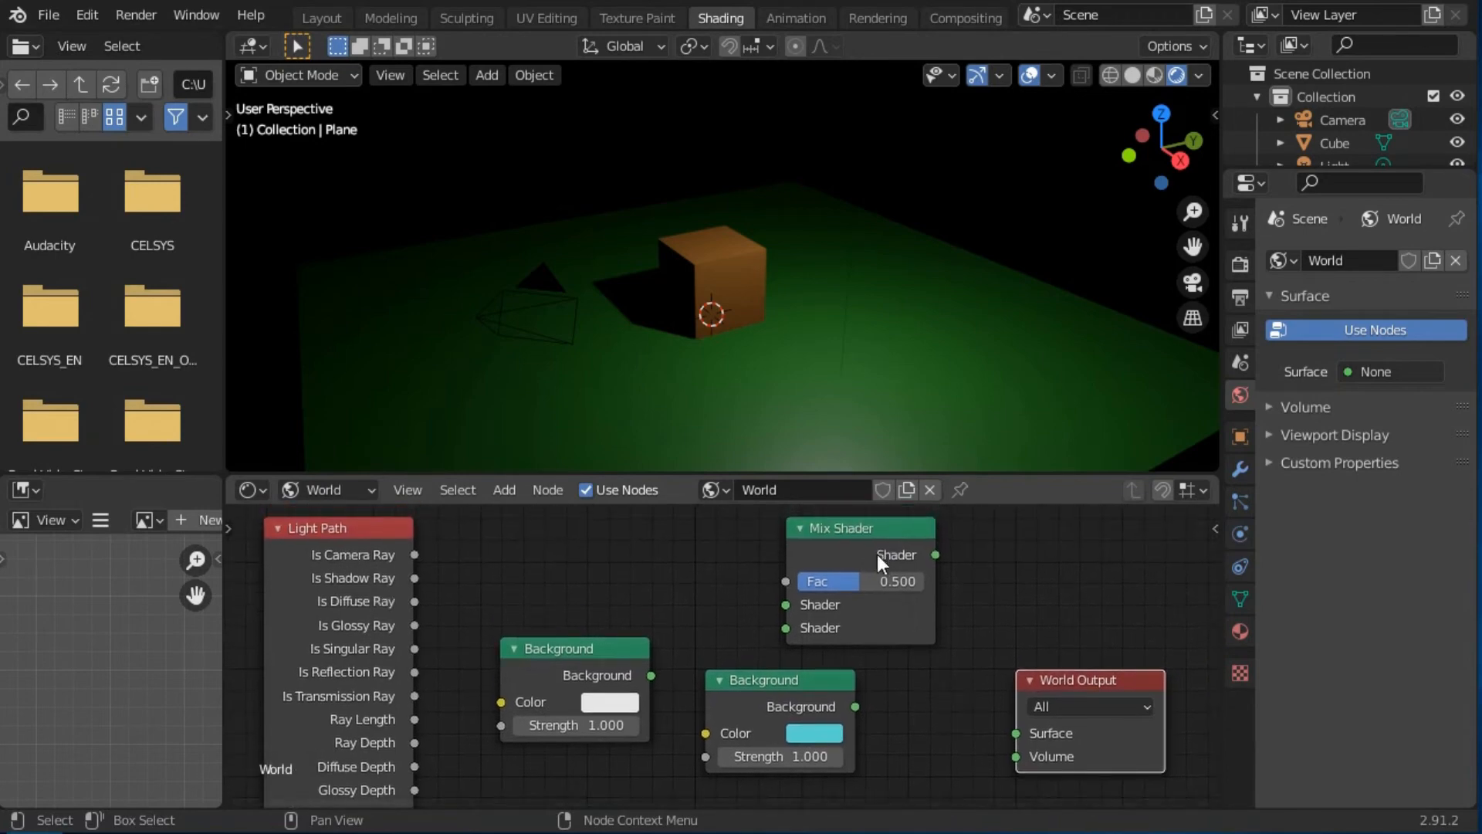
pyautogui.moveTo(937, 554); pyautogui.dragTo(947, 558)
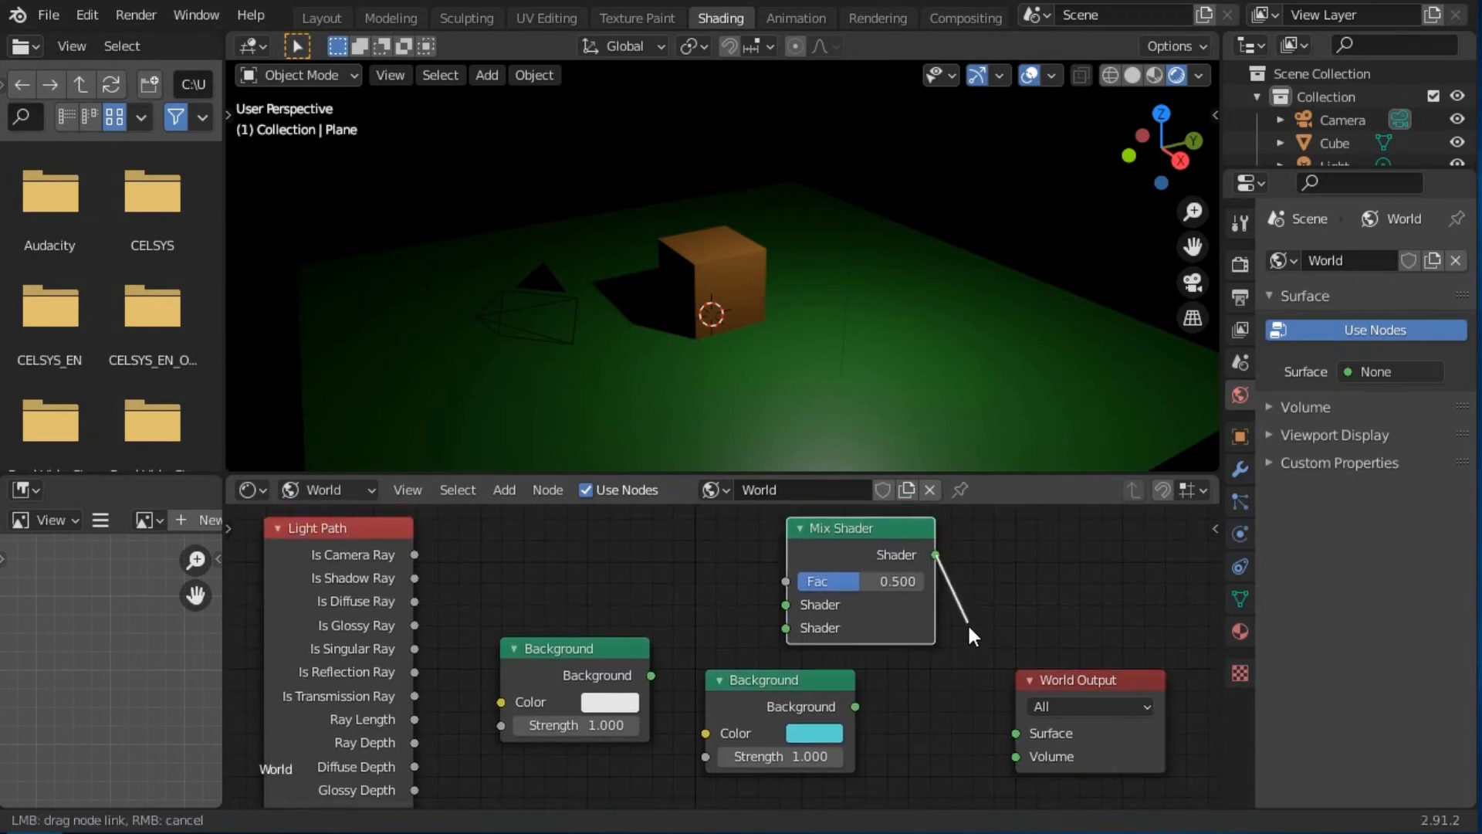
pyautogui.moveTo(969, 629); pyautogui.dragTo(1017, 728)
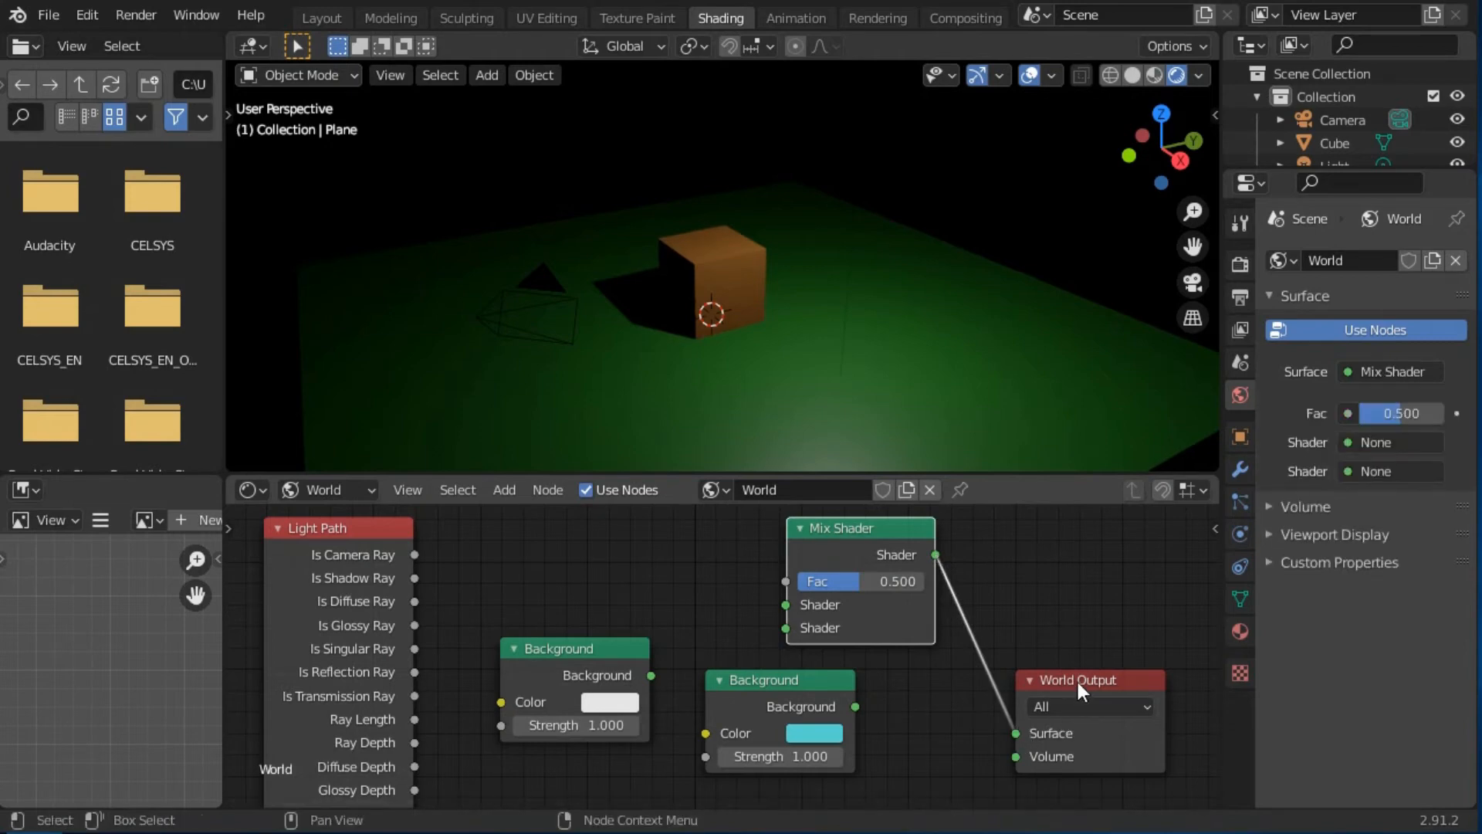
# Move World Output and Mix Shader away from the Background nodes and link Light Path's Is Camera Ray to the mix Fac
pyautogui.moveTo(1078, 680); pyautogui.dragTo(1139, 646)
pyautogui.moveTo(844, 522); pyautogui.dragTo(945, 551)
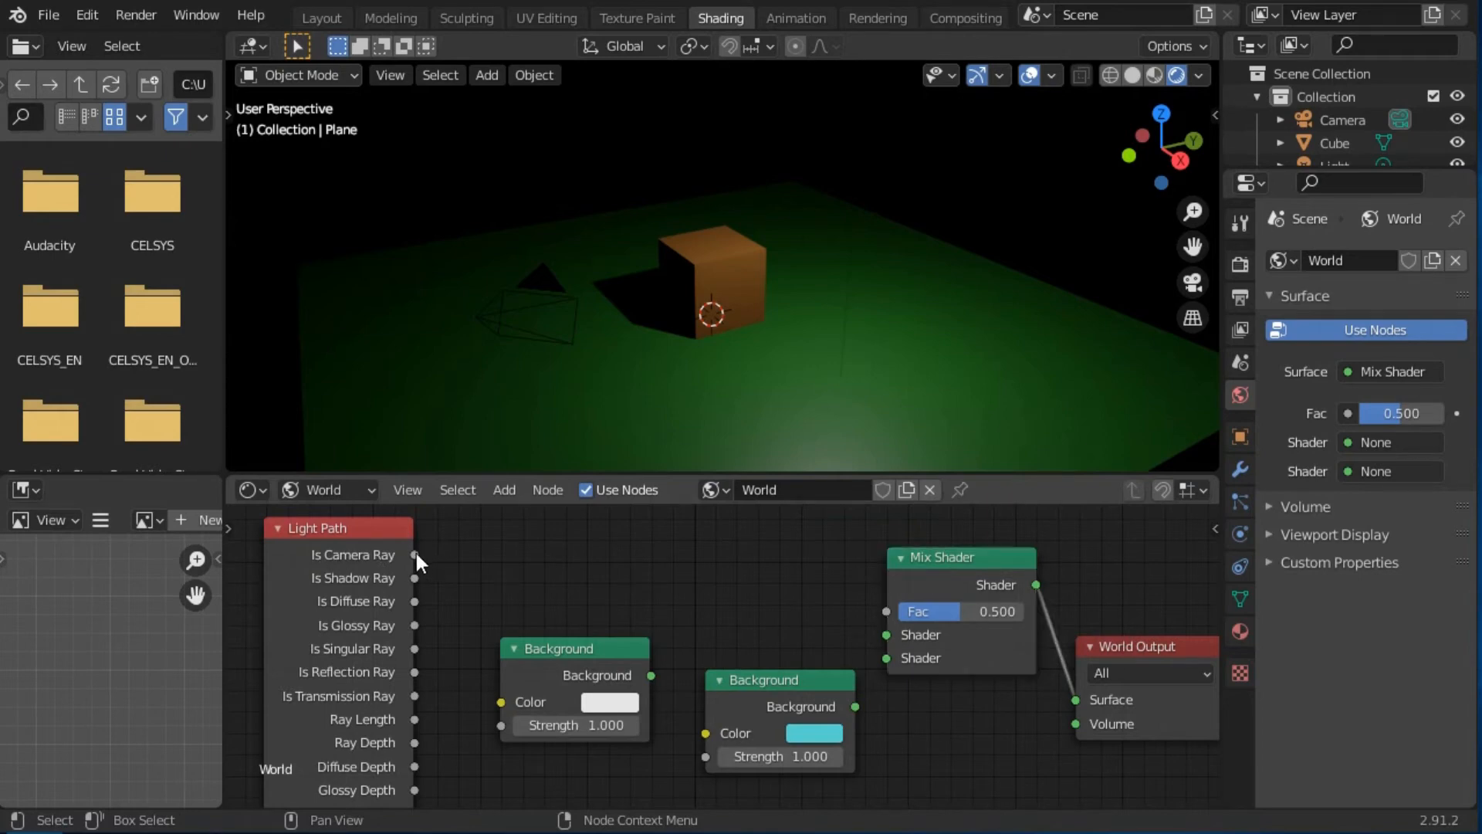
pyautogui.moveTo(416, 554); pyautogui.dragTo(554, 556)
pyautogui.moveTo(739, 564); pyautogui.dragTo(884, 610)
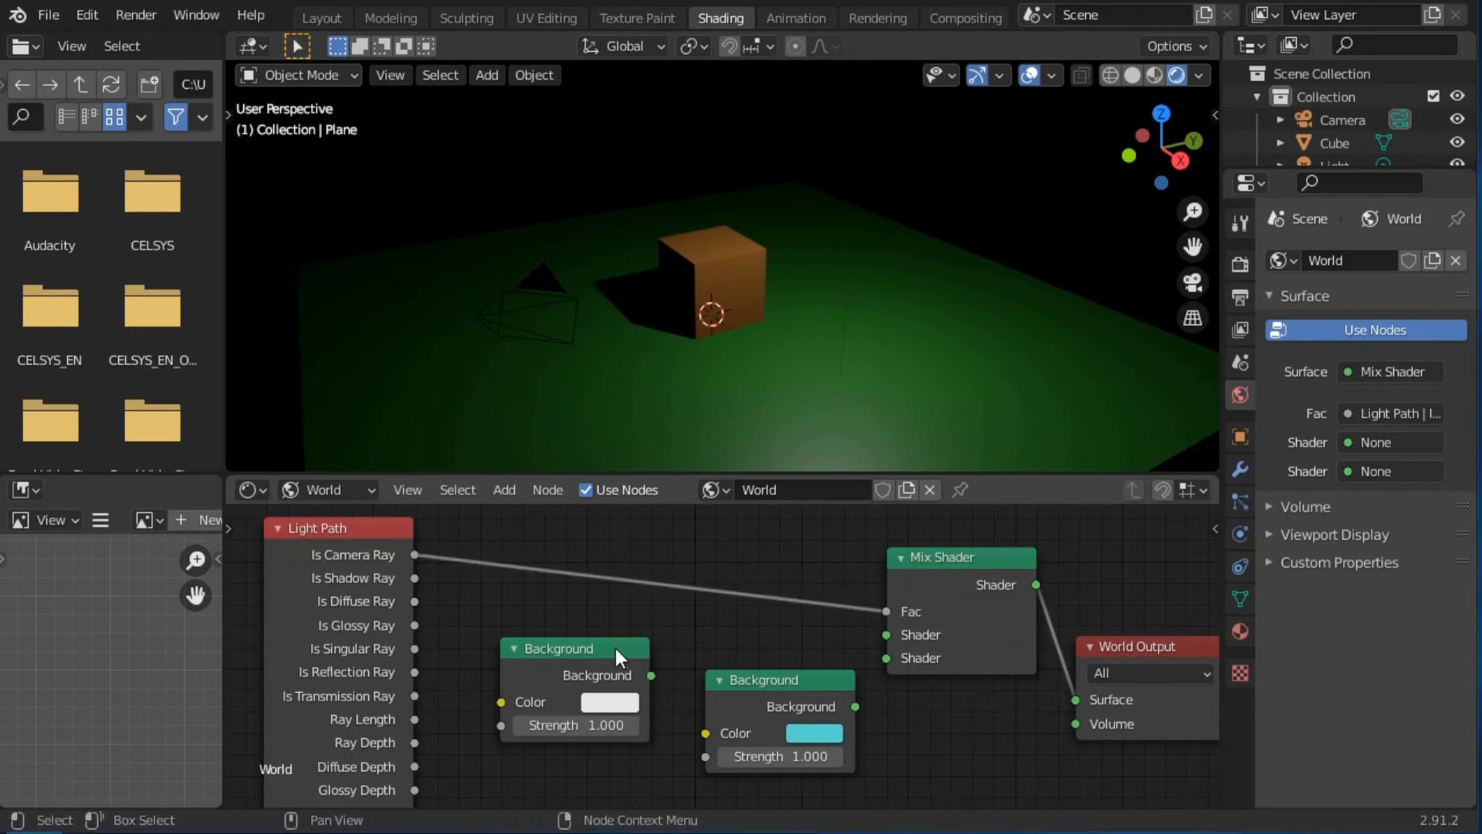
# Spread out the two Background nodes, linking the white one to the Mix Shader's first Shader input and the cyan one to the second
pyautogui.moveTo(615, 647); pyautogui.dragTo(590, 603)
pyautogui.moveTo(762, 681); pyautogui.dragTo(693, 699)
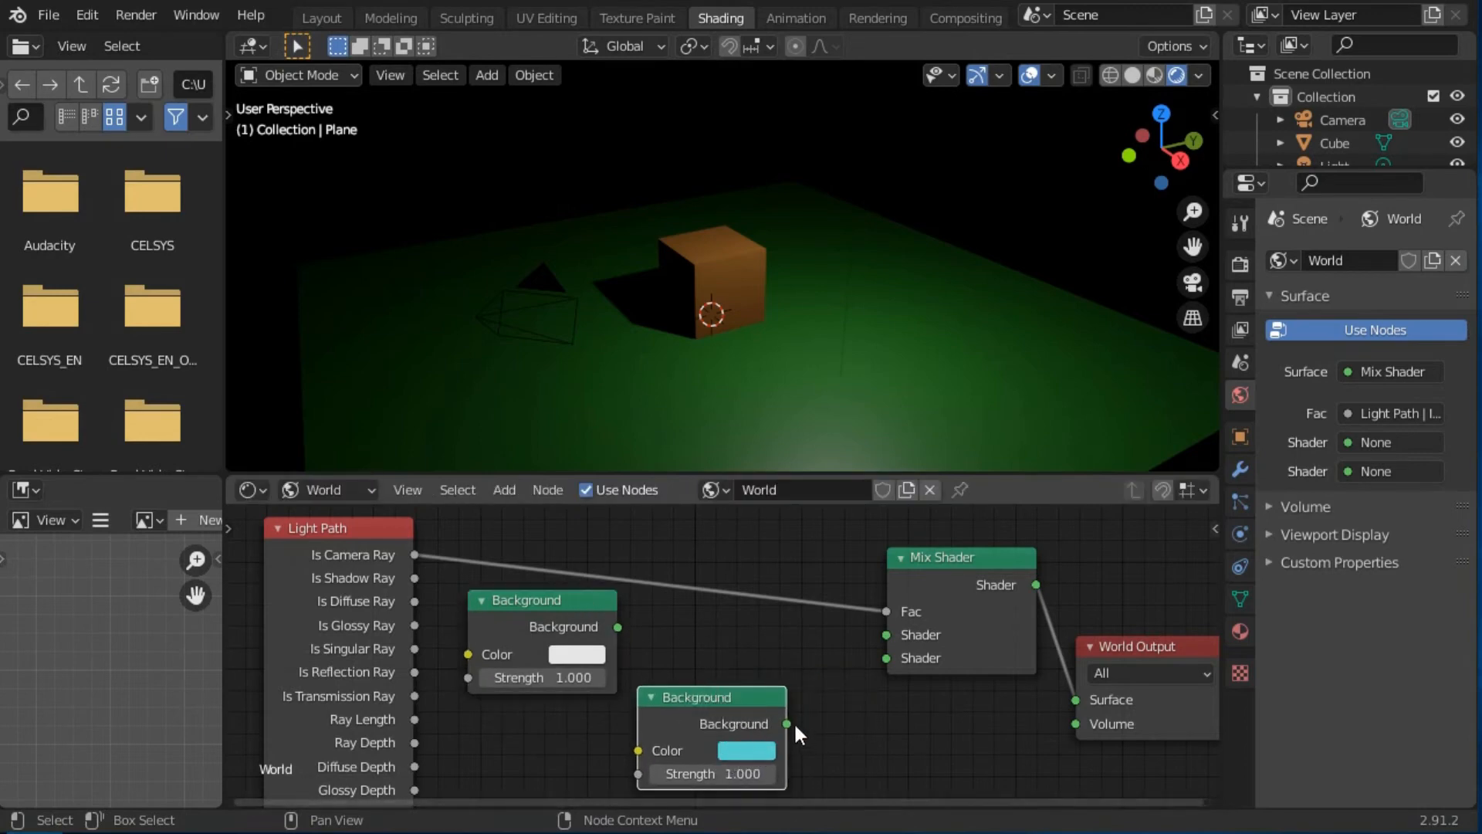
pyautogui.moveTo(788, 723); pyautogui.dragTo(885, 659)
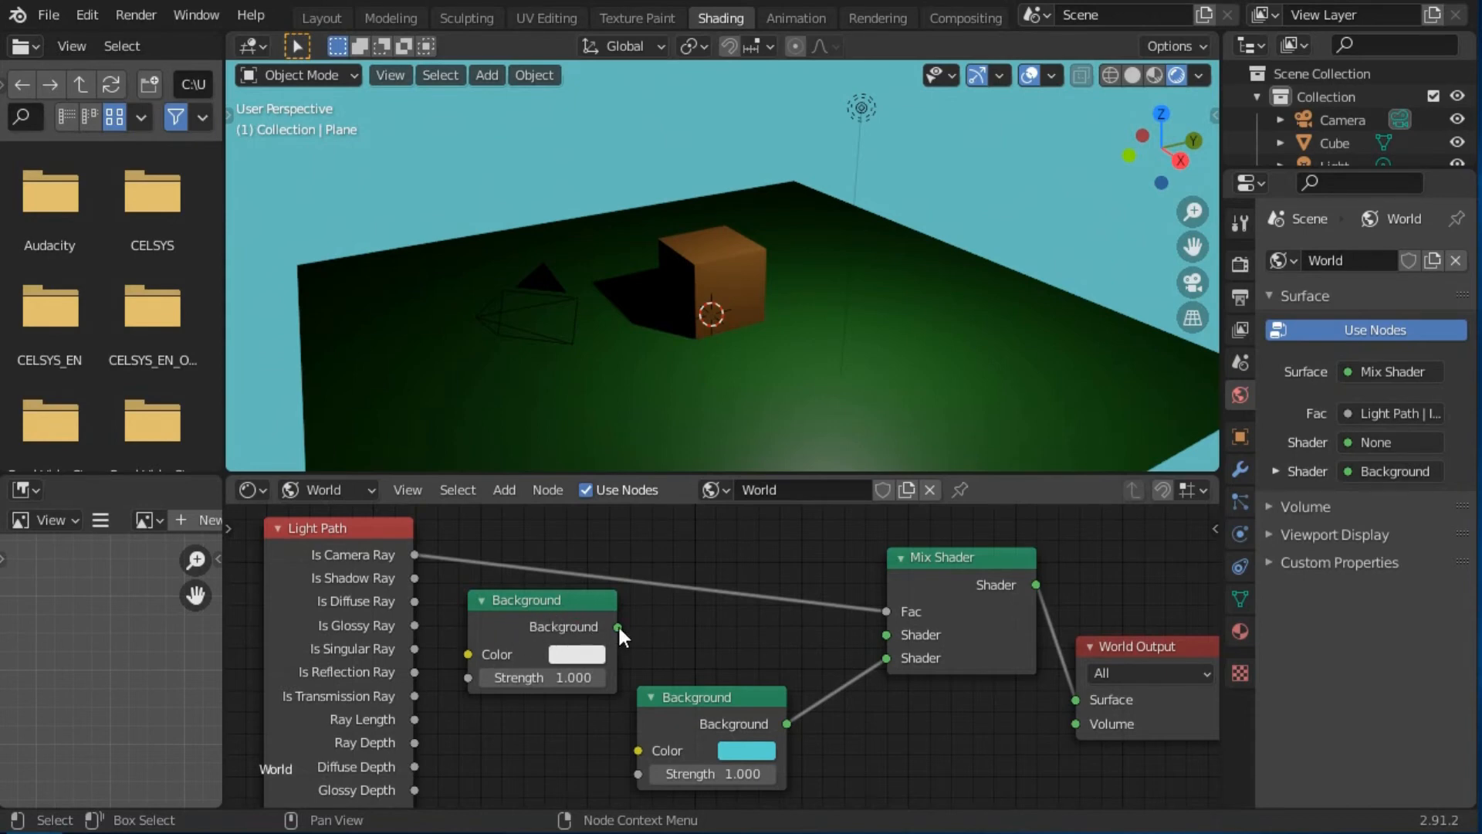
pyautogui.moveTo(618, 627); pyautogui.dragTo(886, 636)
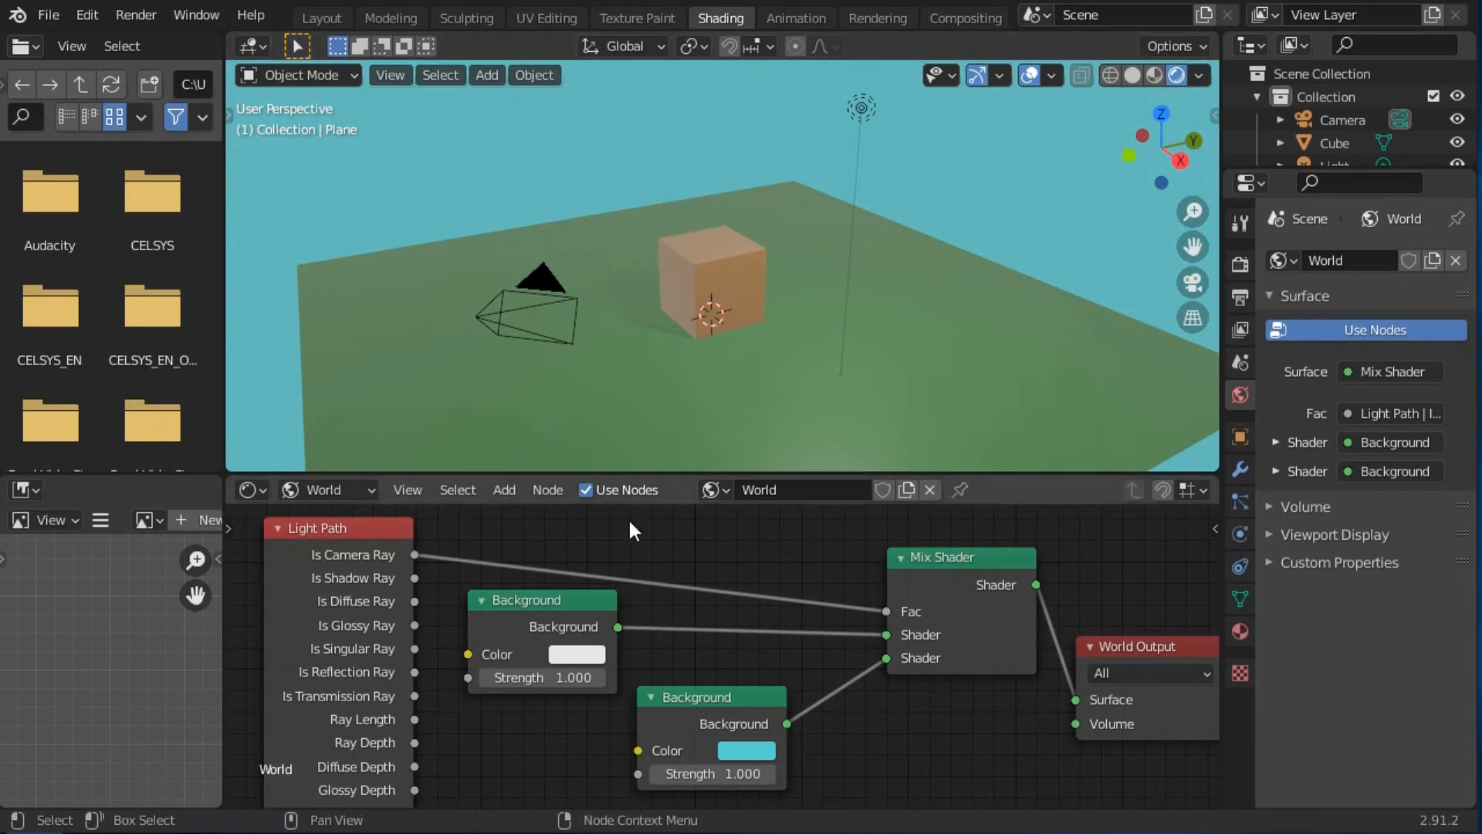
# Set the white Background node's strength to 0.3
pyautogui.doubleClick(489, 676)
pyautogui.write('0.5')
pyautogui.press('Return')
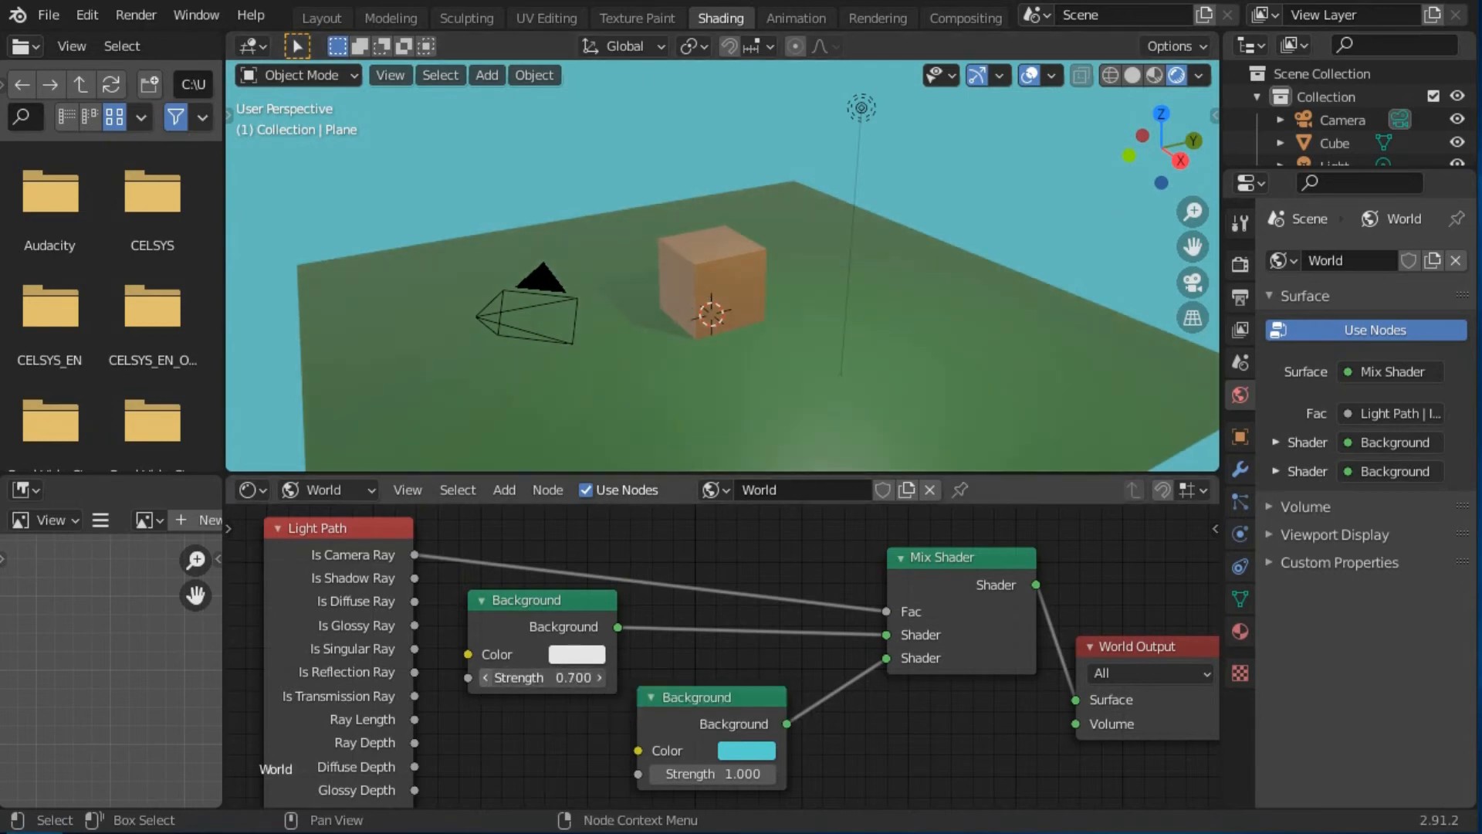
pyautogui.doubleClick(489, 676)
pyautogui.write('0.3')
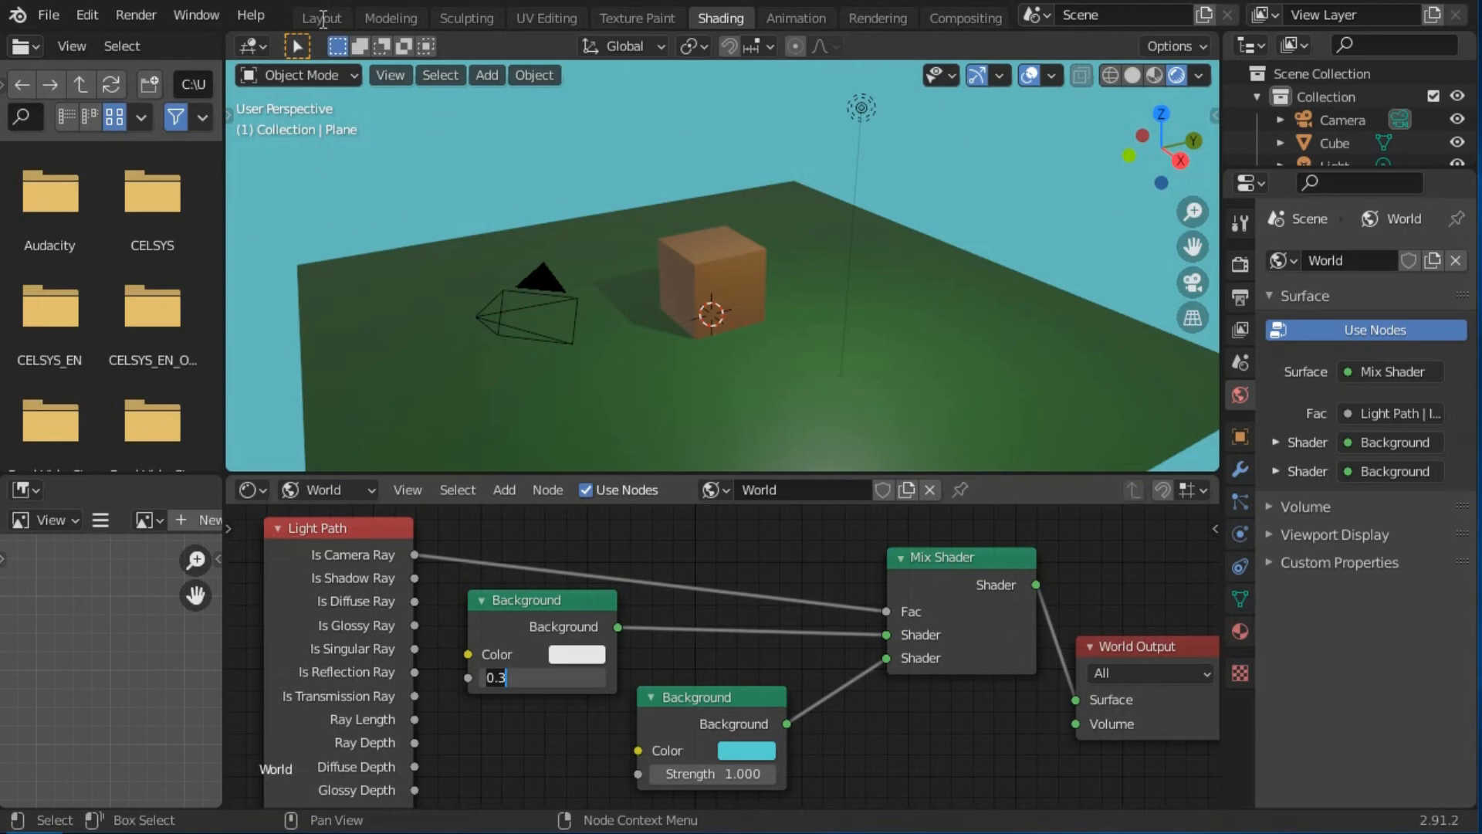
pyautogui.press('Return')
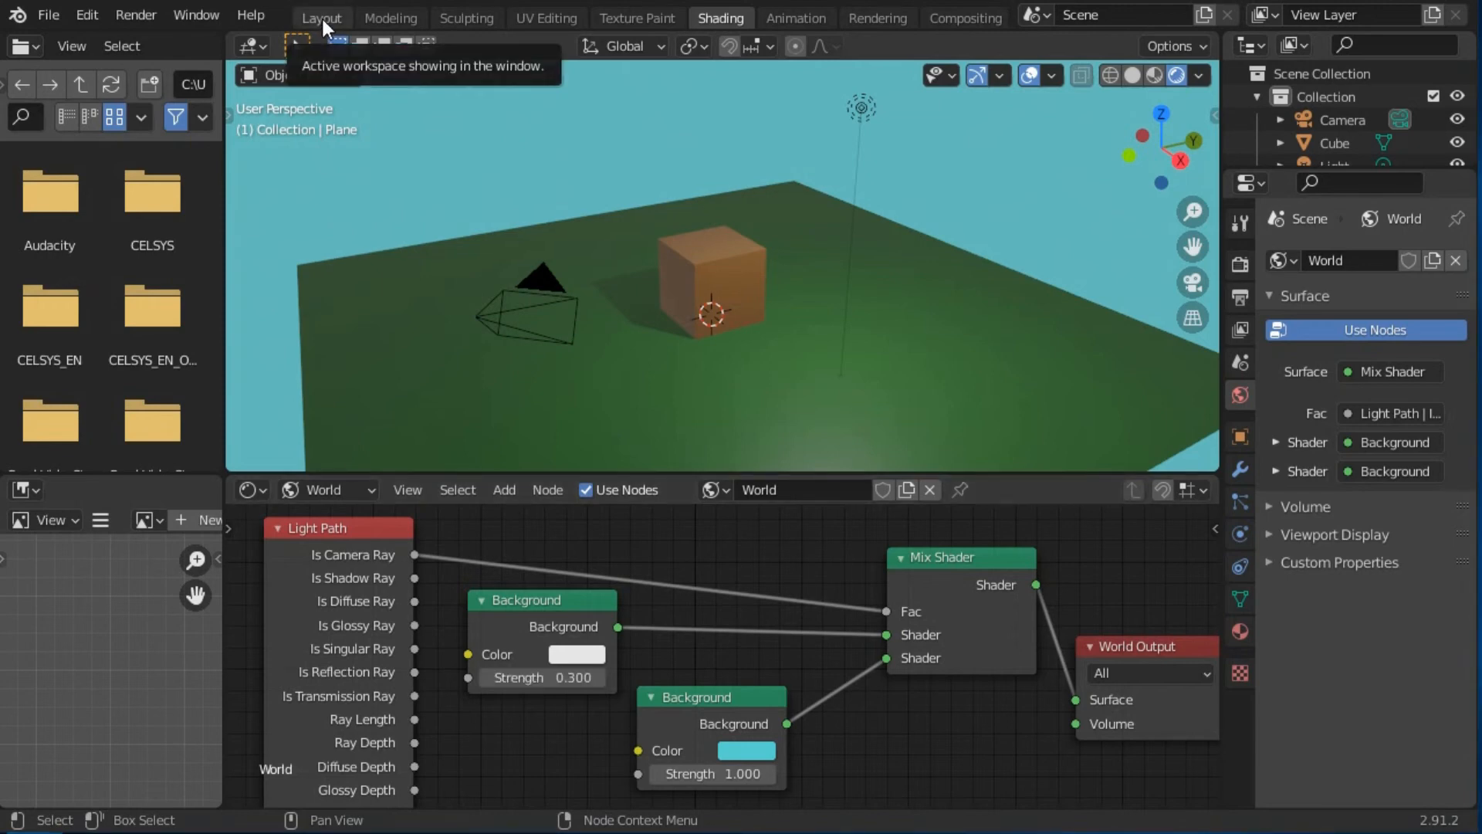
# In the Layout workspace, show the scene in rendered shading through the scene camera
pyautogui.click(322, 22)
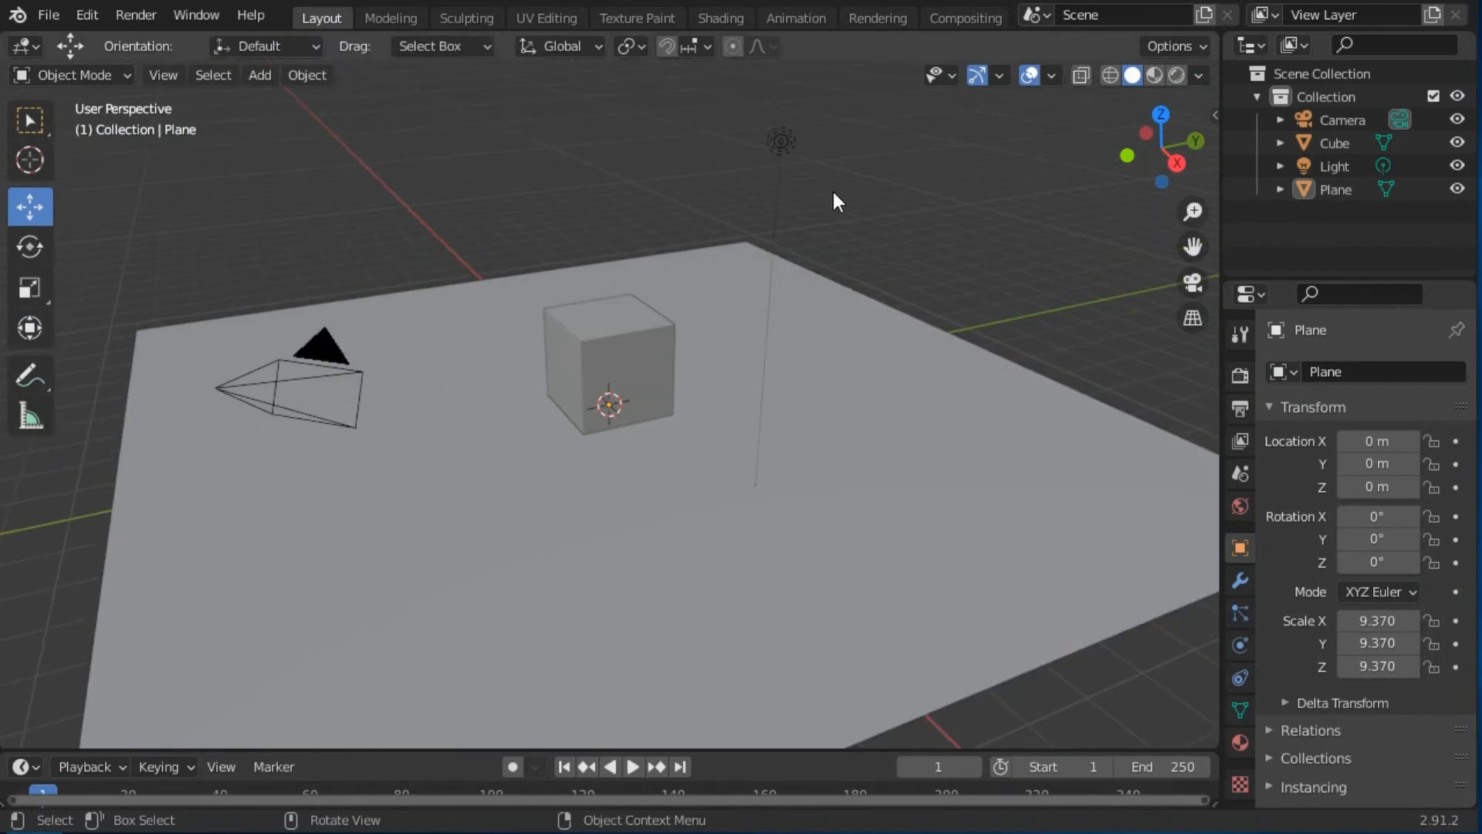
pyautogui.click(1170, 76)
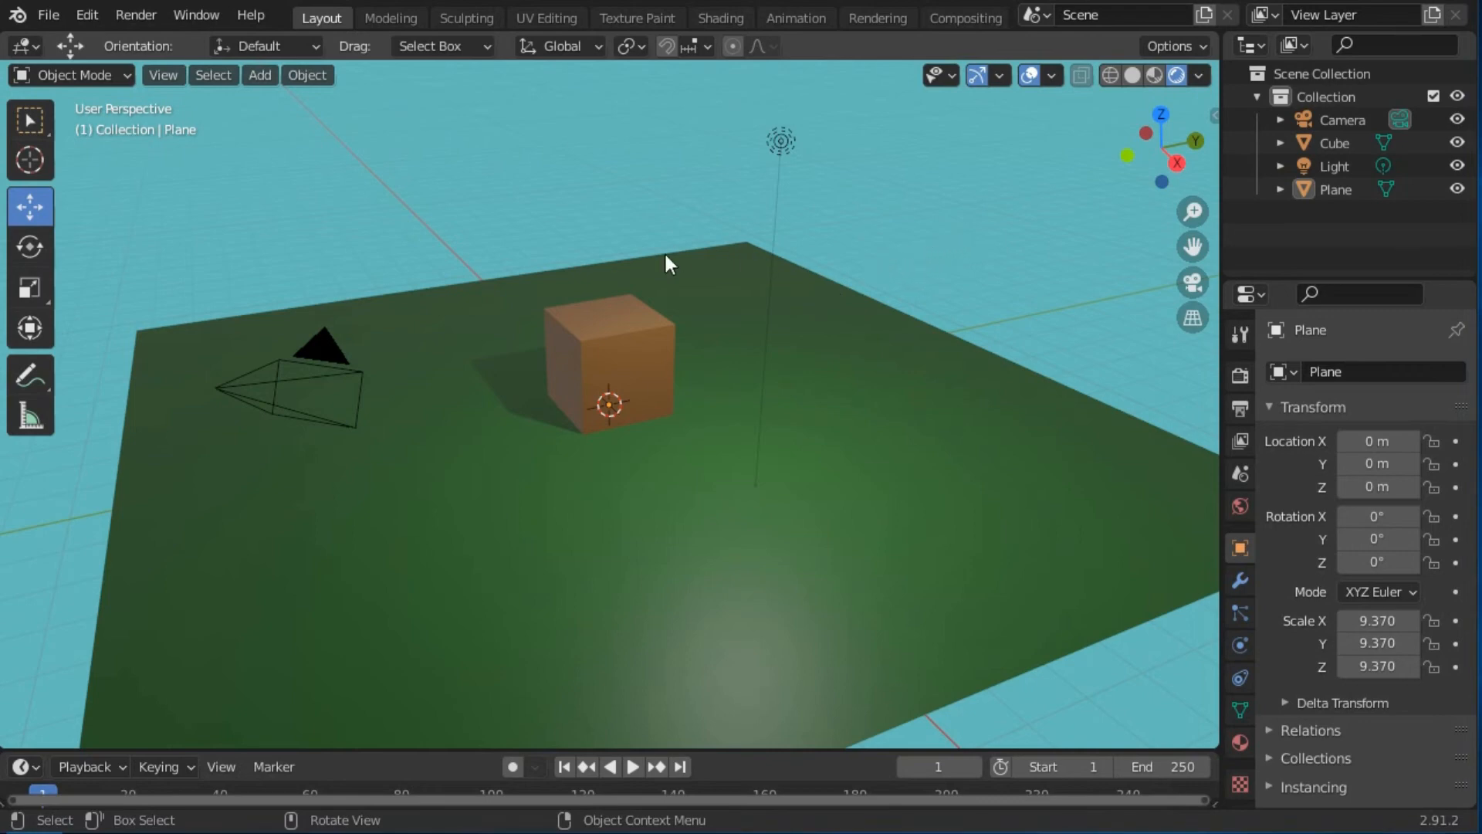
pyautogui.click(1191, 283)
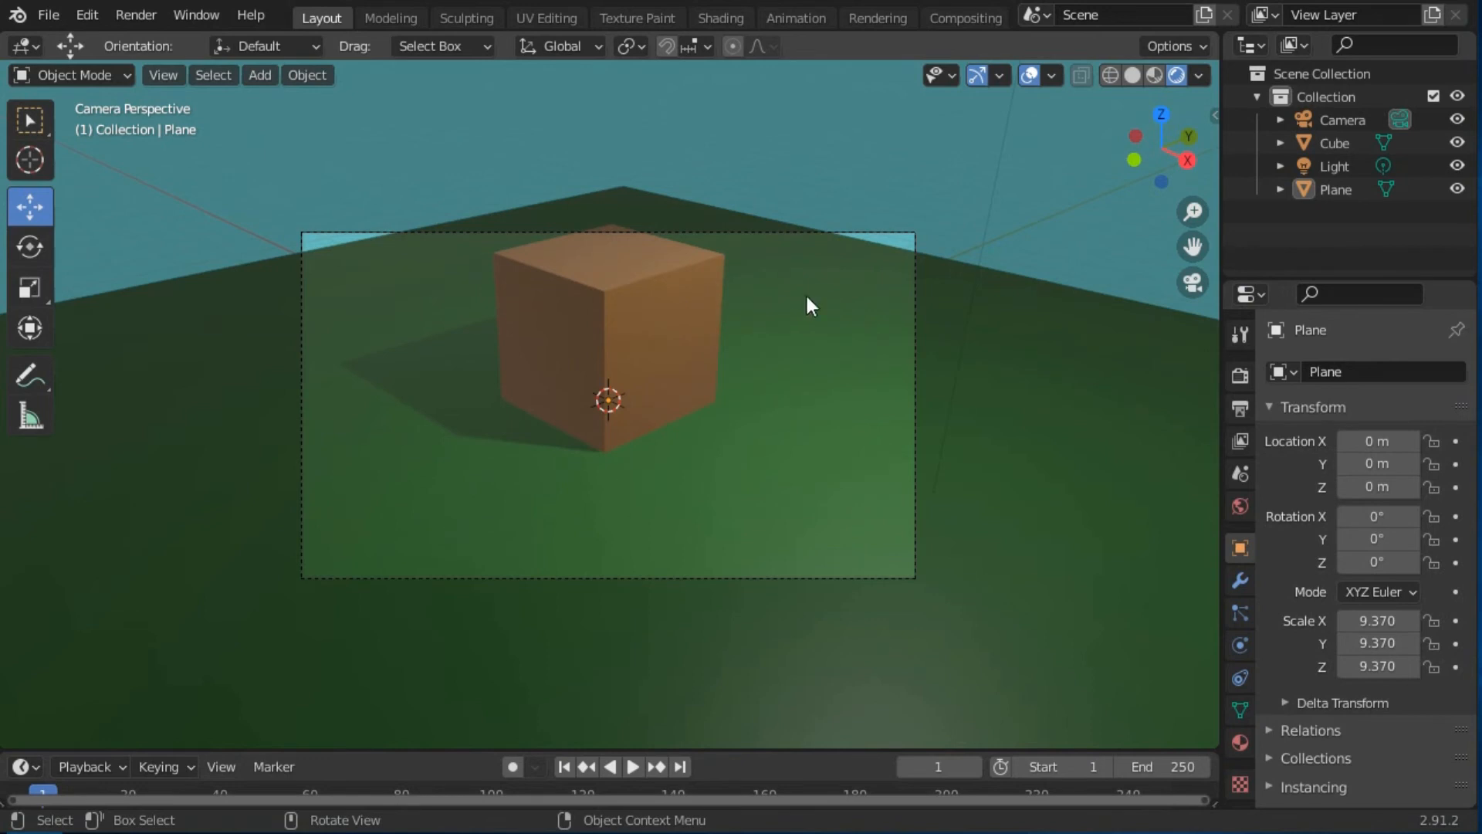
pyautogui.click(174, 80)
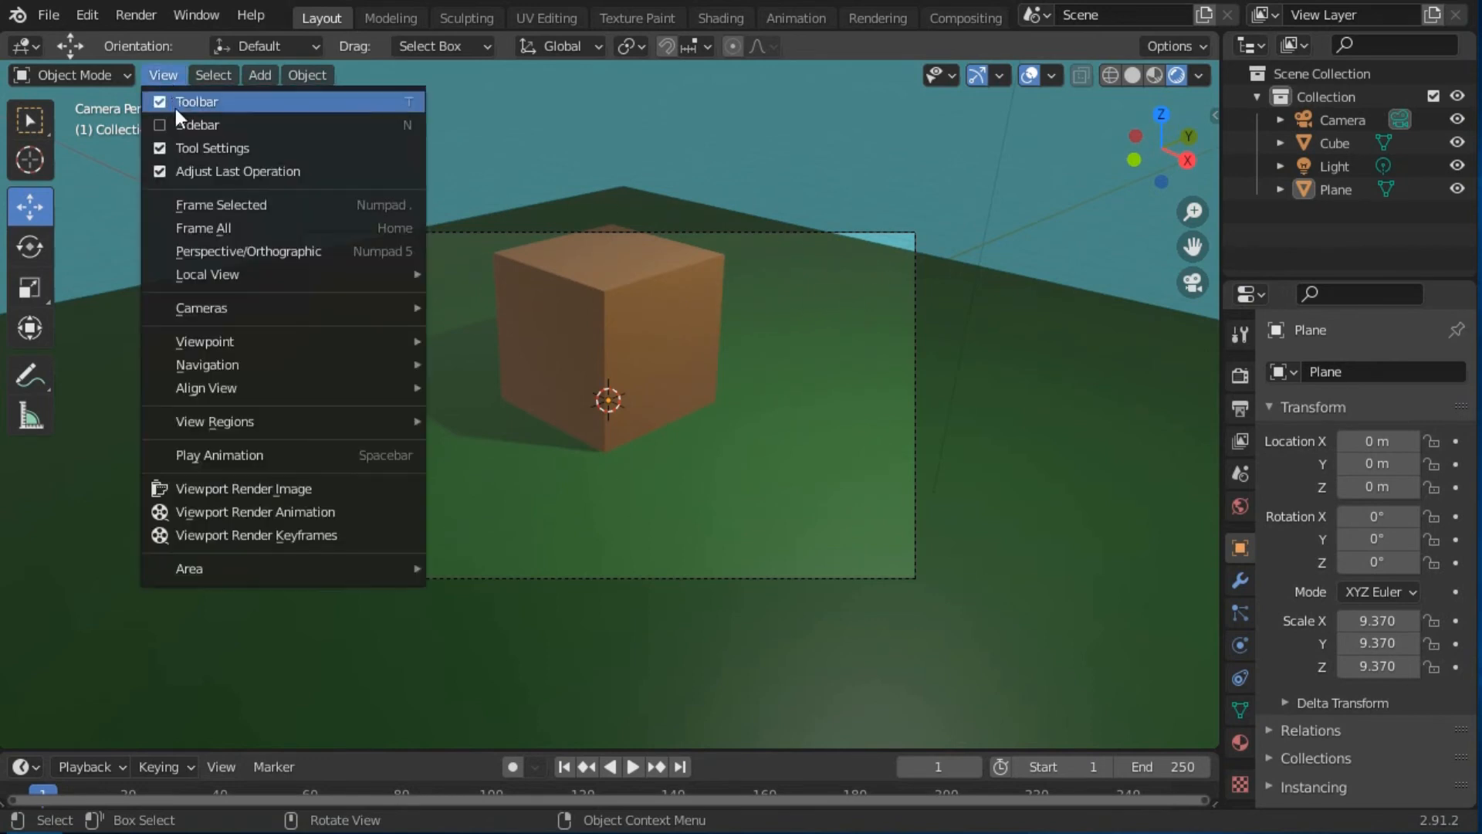
pyautogui.moveTo(221, 362)
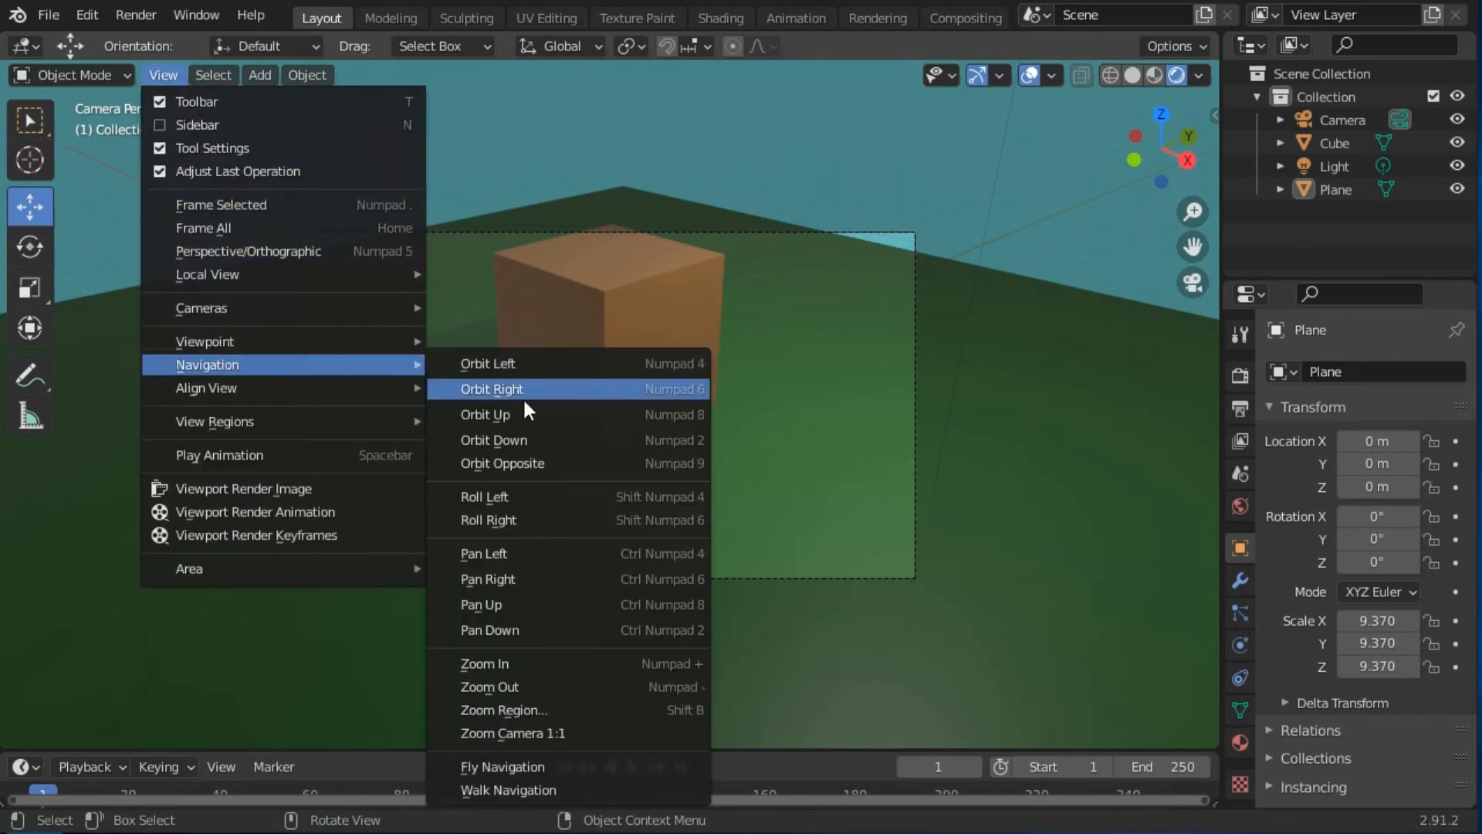
pyautogui.click(501, 784)
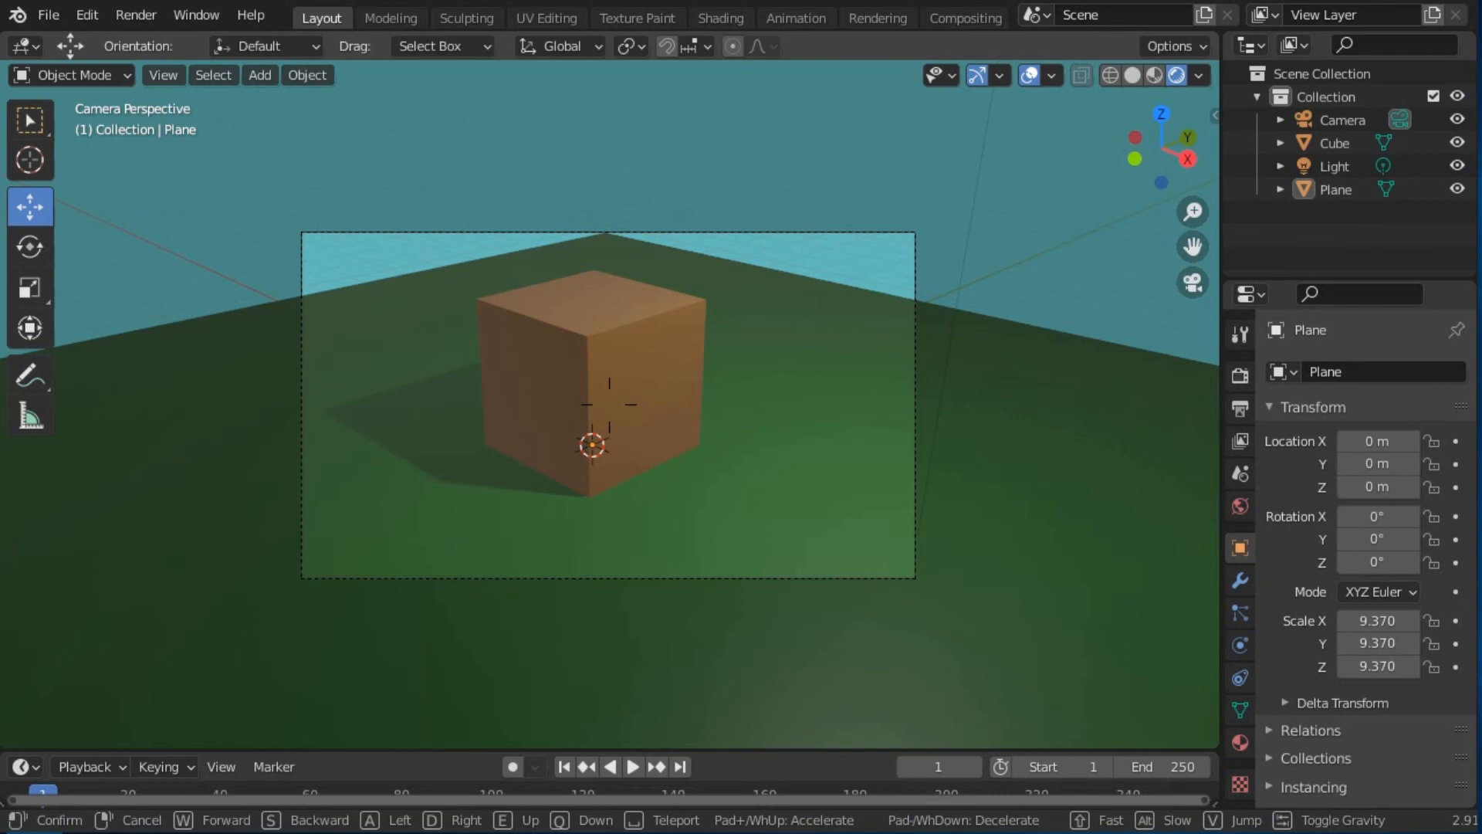
pyautogui.click(613, 408)
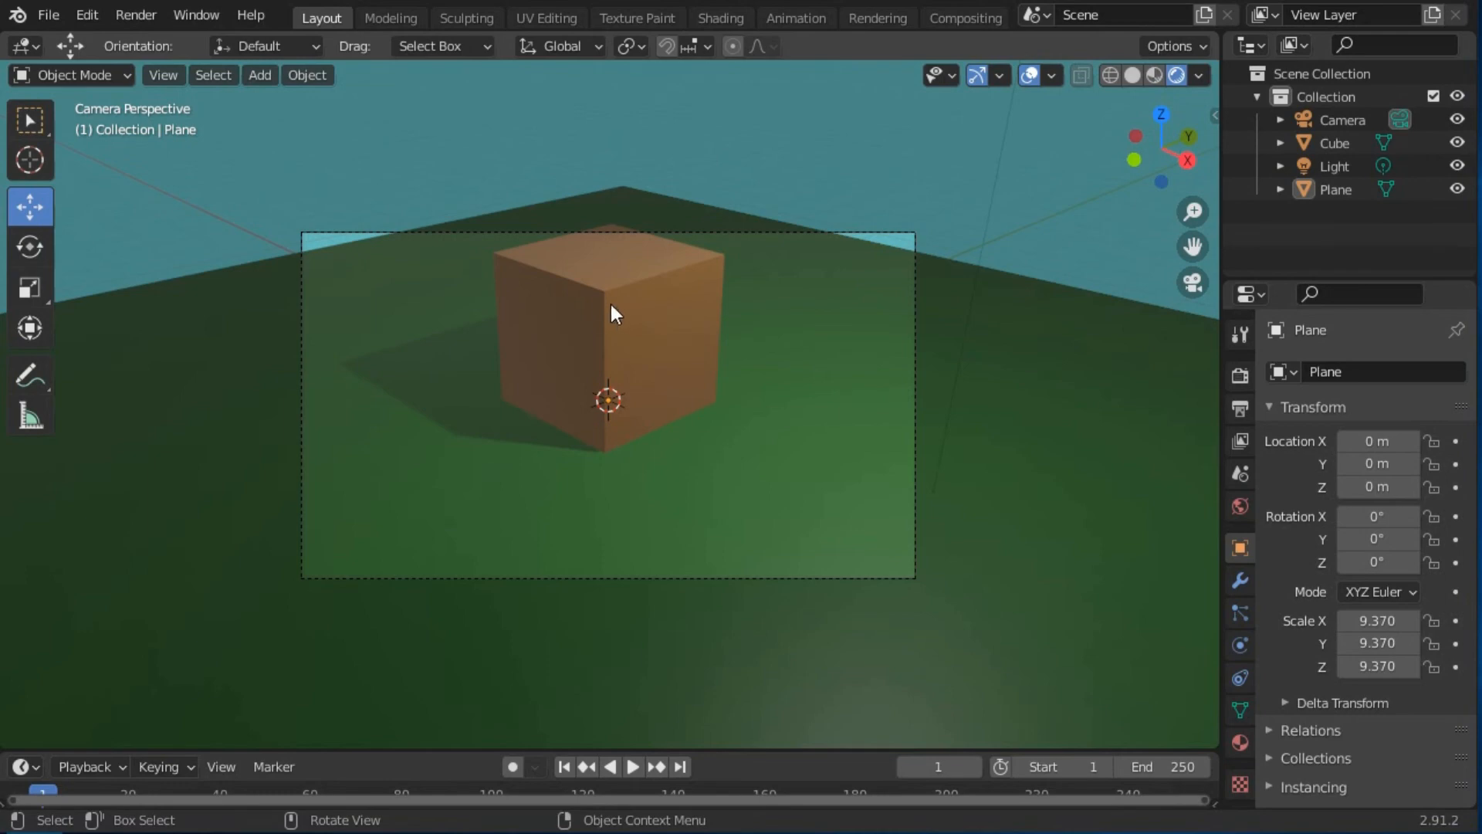
# Using Walk Navigation, lower the camera and move it back so the whole cube sits centred in frame with sky above the plane
pyautogui.click(157, 72)
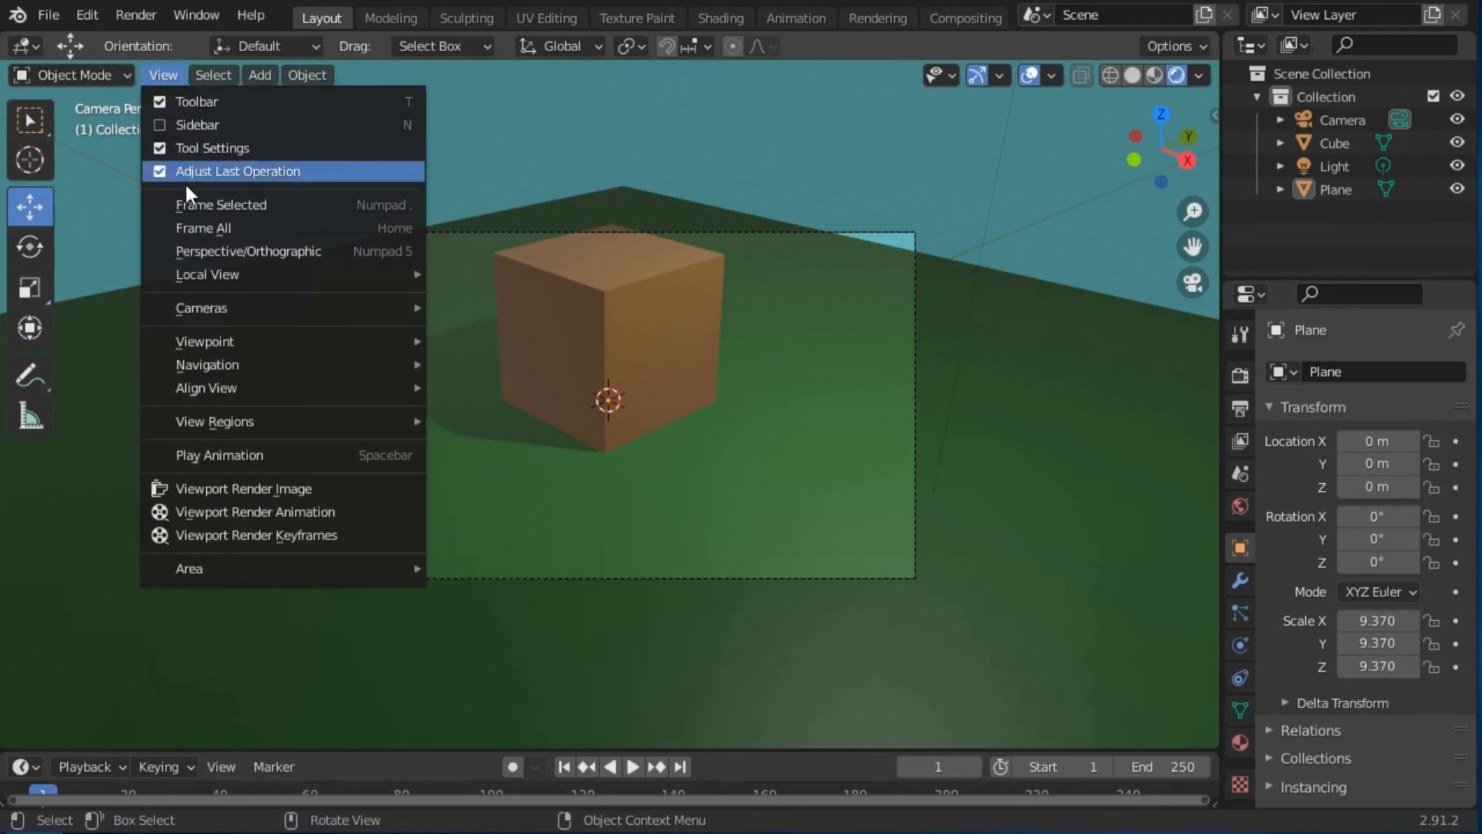
pyautogui.moveTo(244, 363)
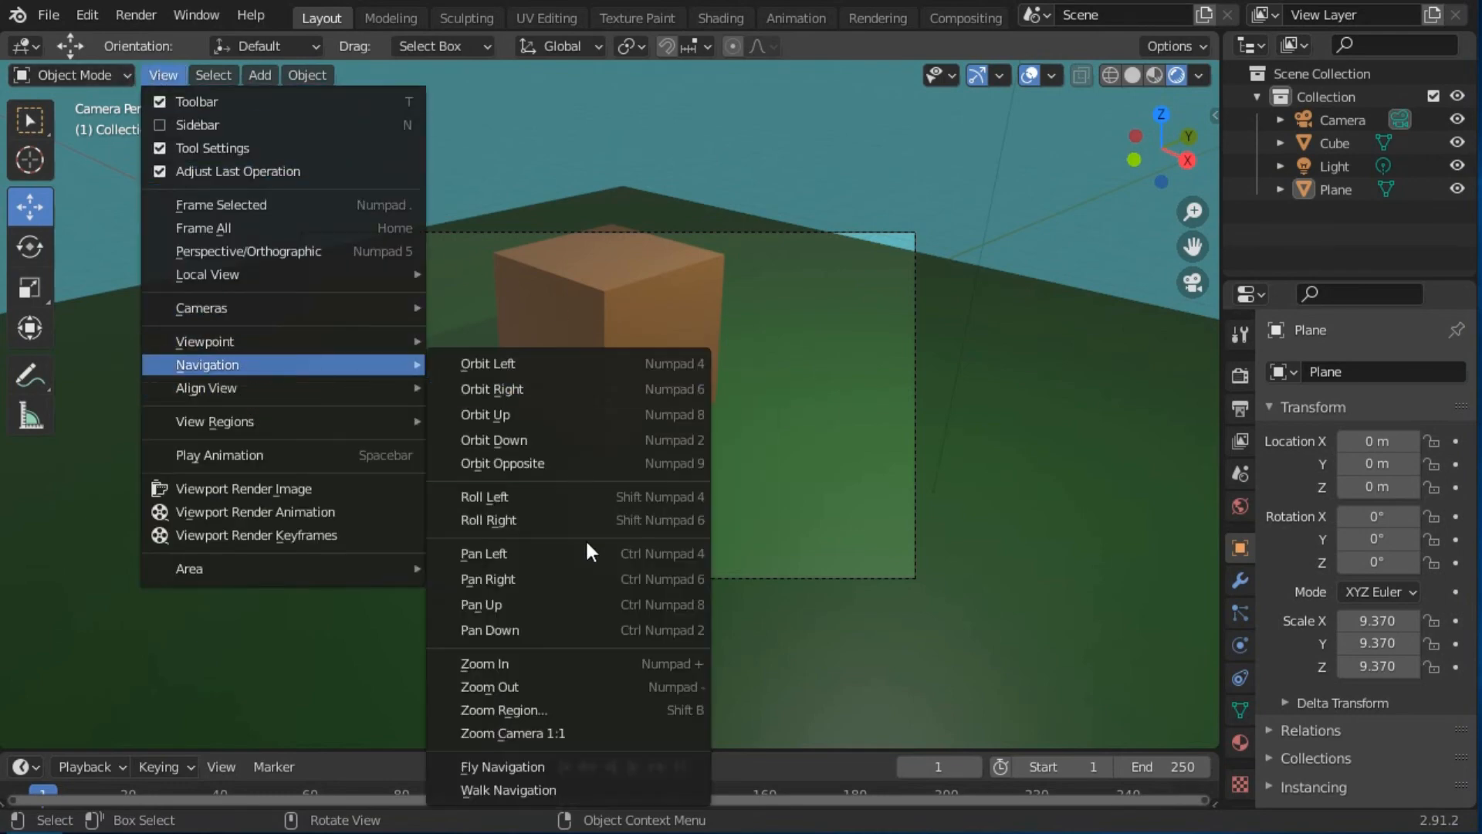
pyautogui.click(567, 787)
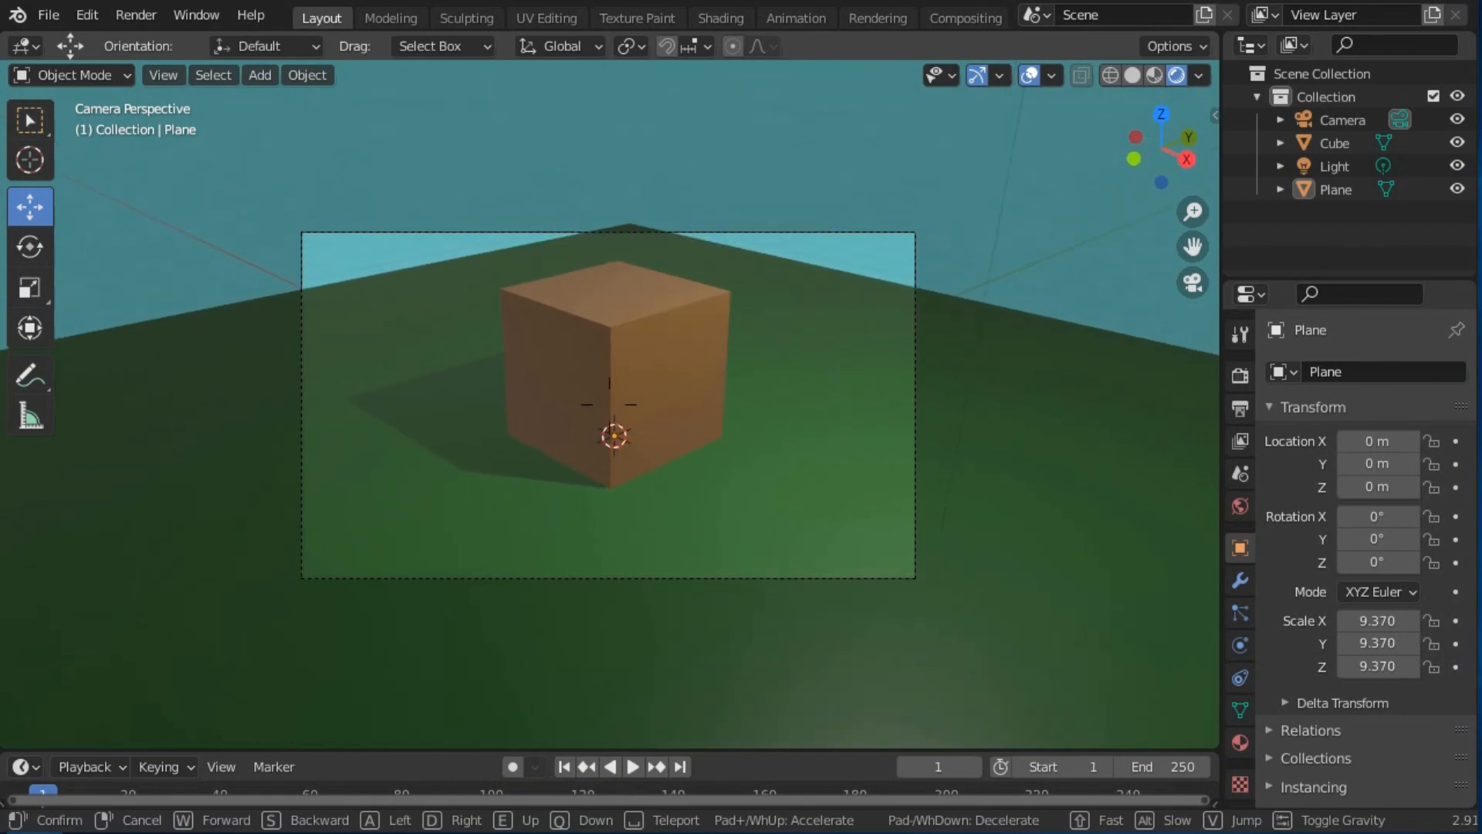
pyautogui.press('w')
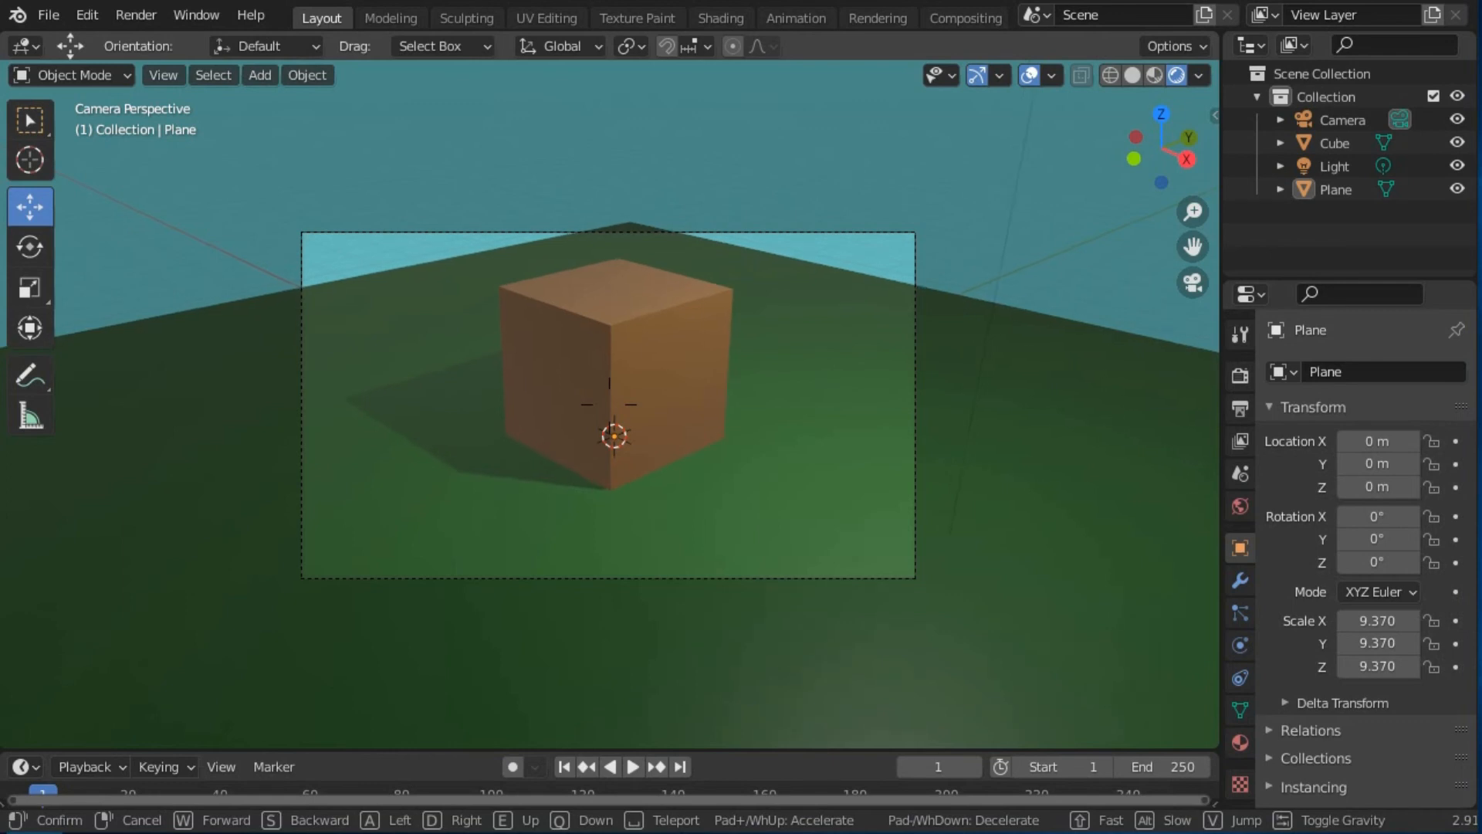
pyautogui.press('s')
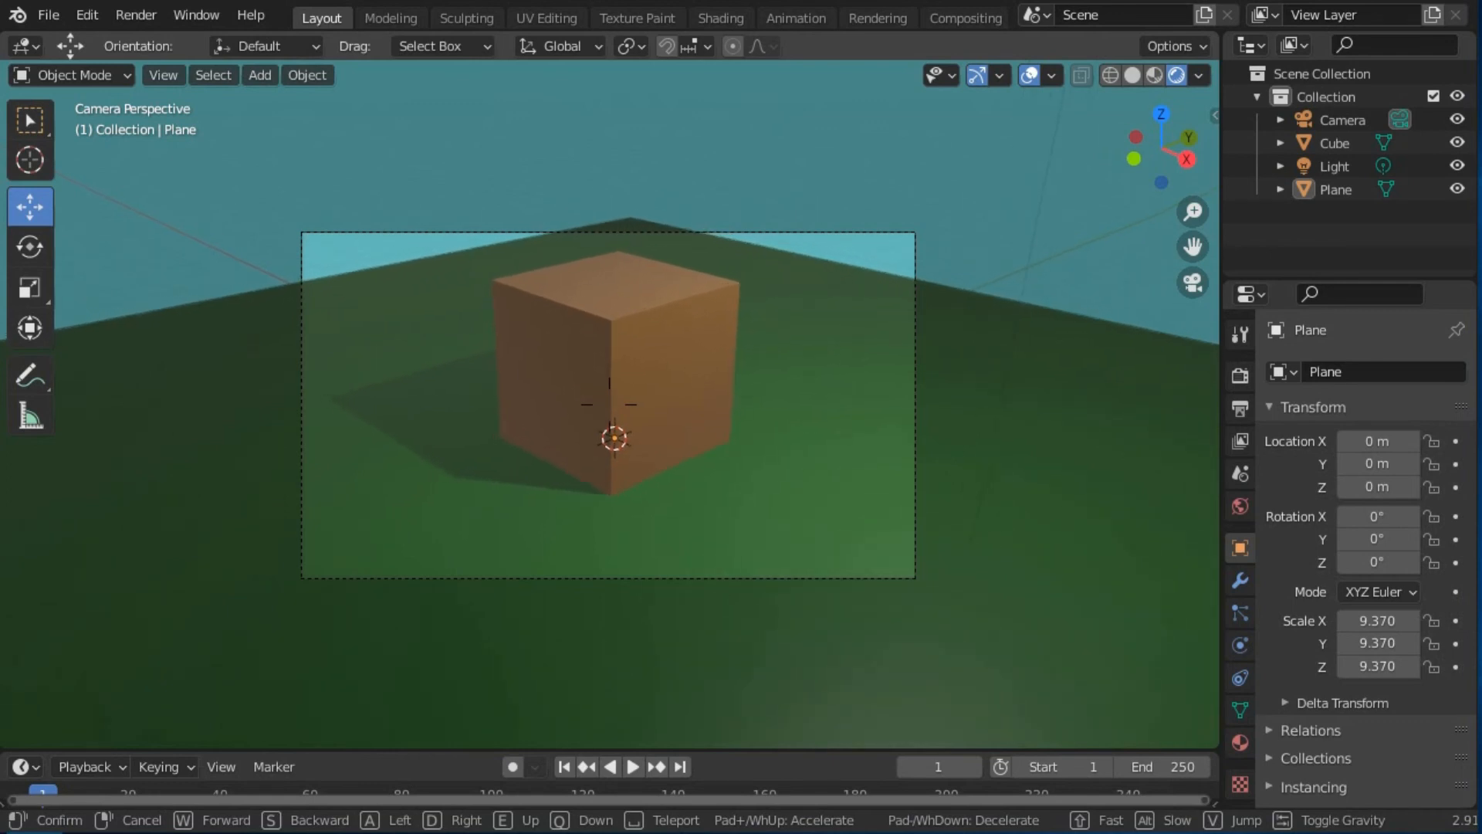
pyautogui.press('a')
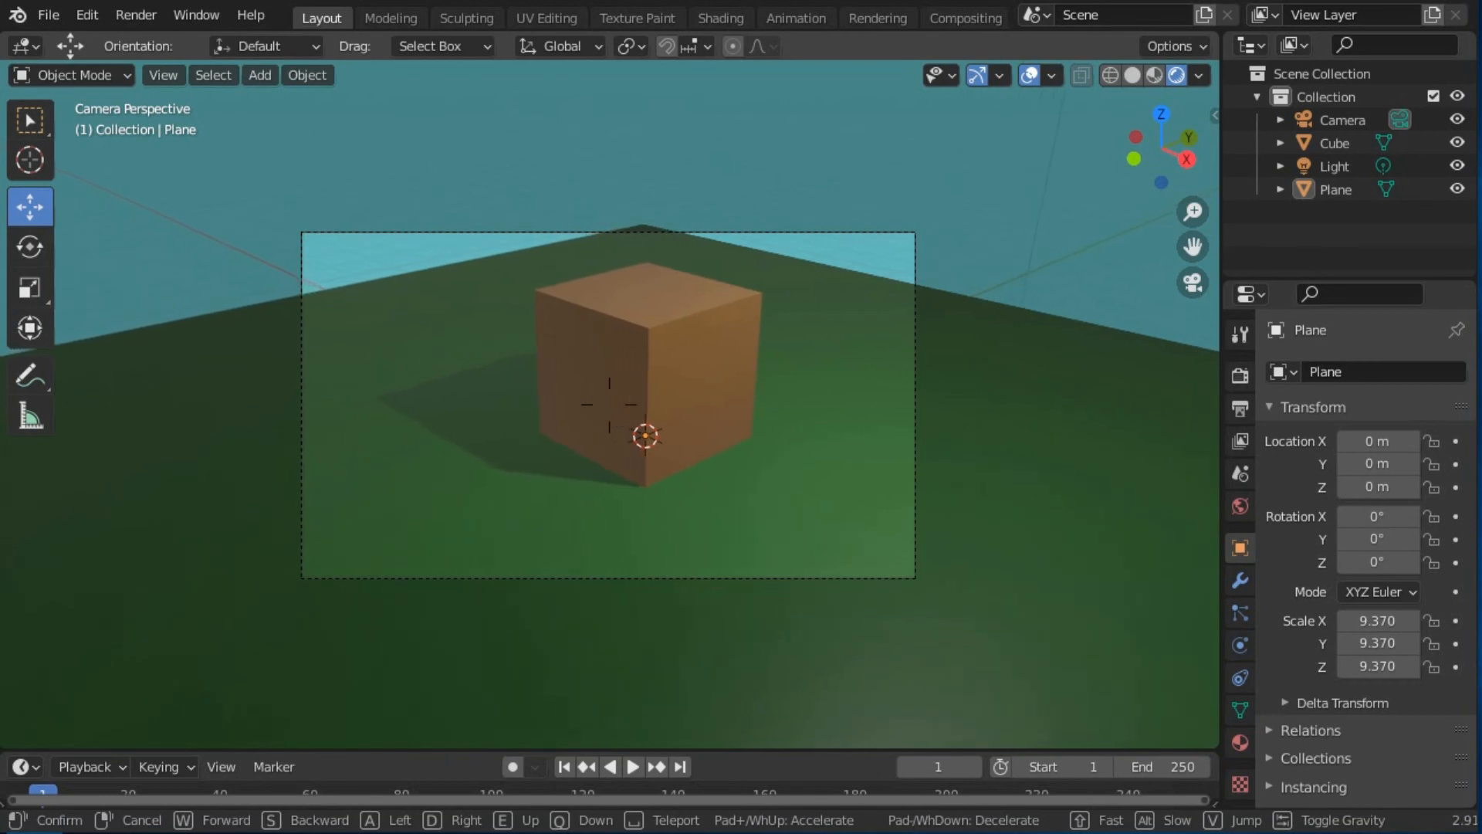
pyautogui.press('d')
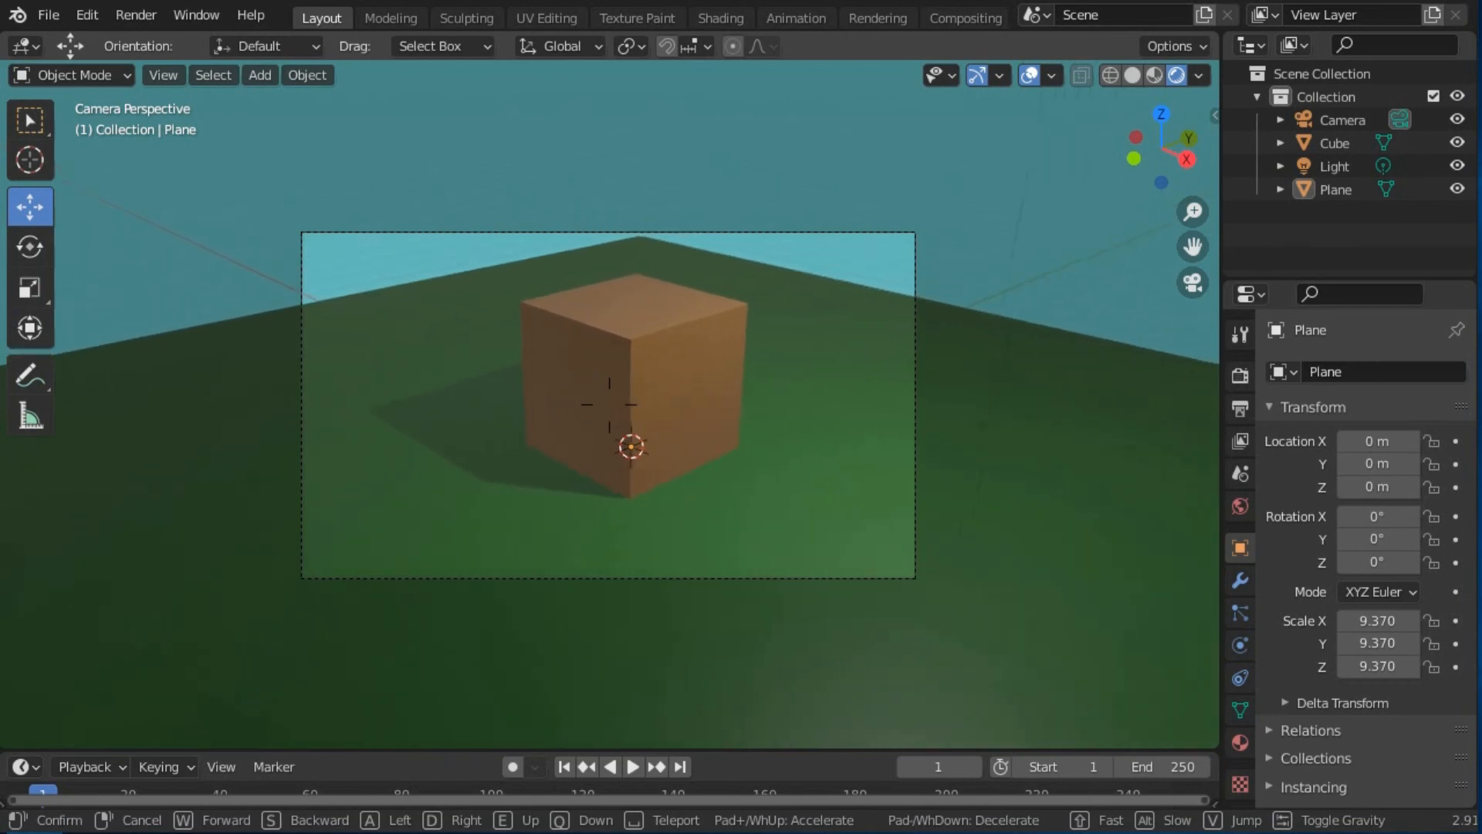
pyautogui.press('e')
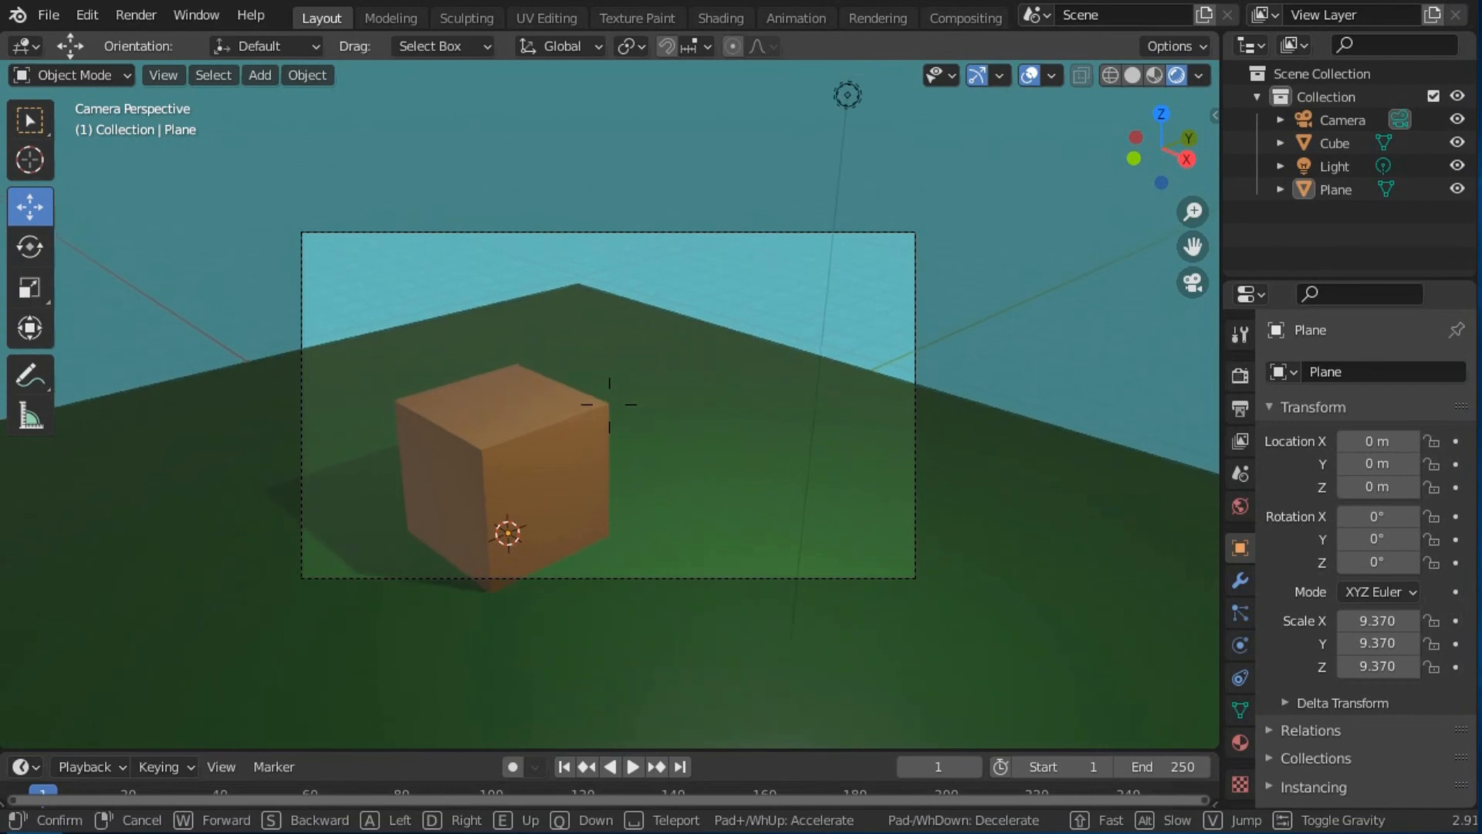
pyautogui.press('q')
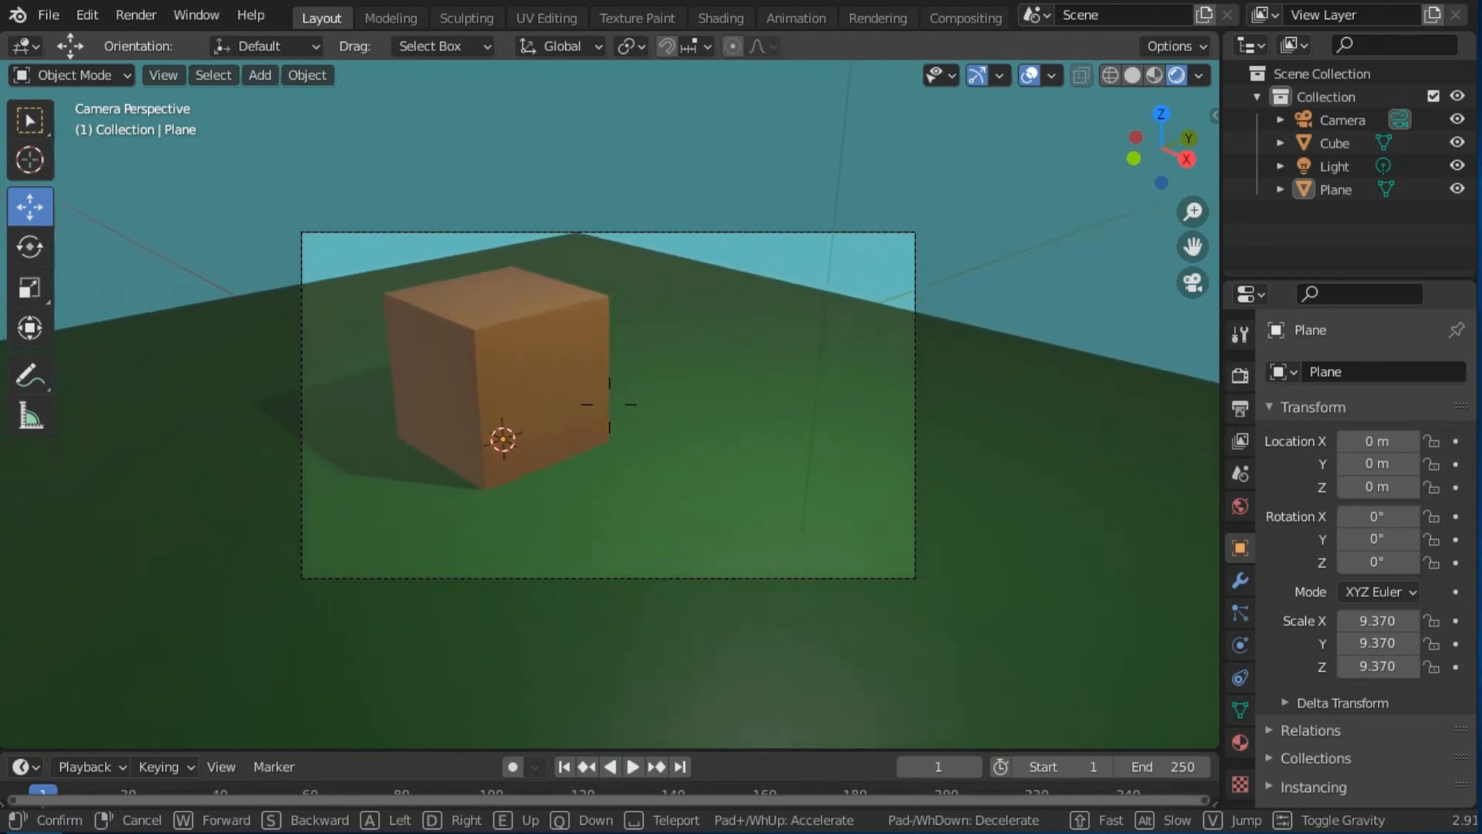
pyautogui.press('q')
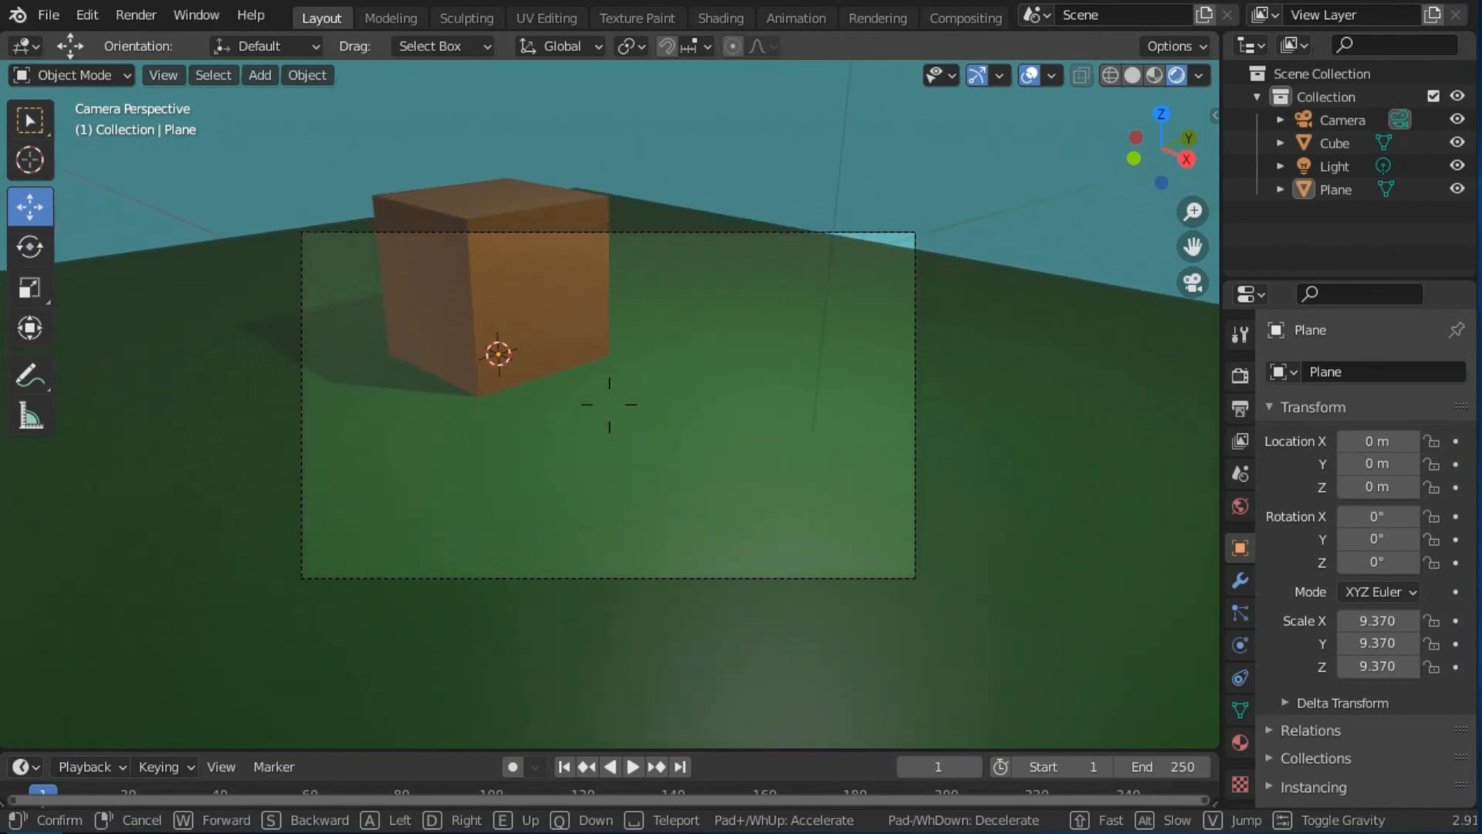
pyautogui.press('a')
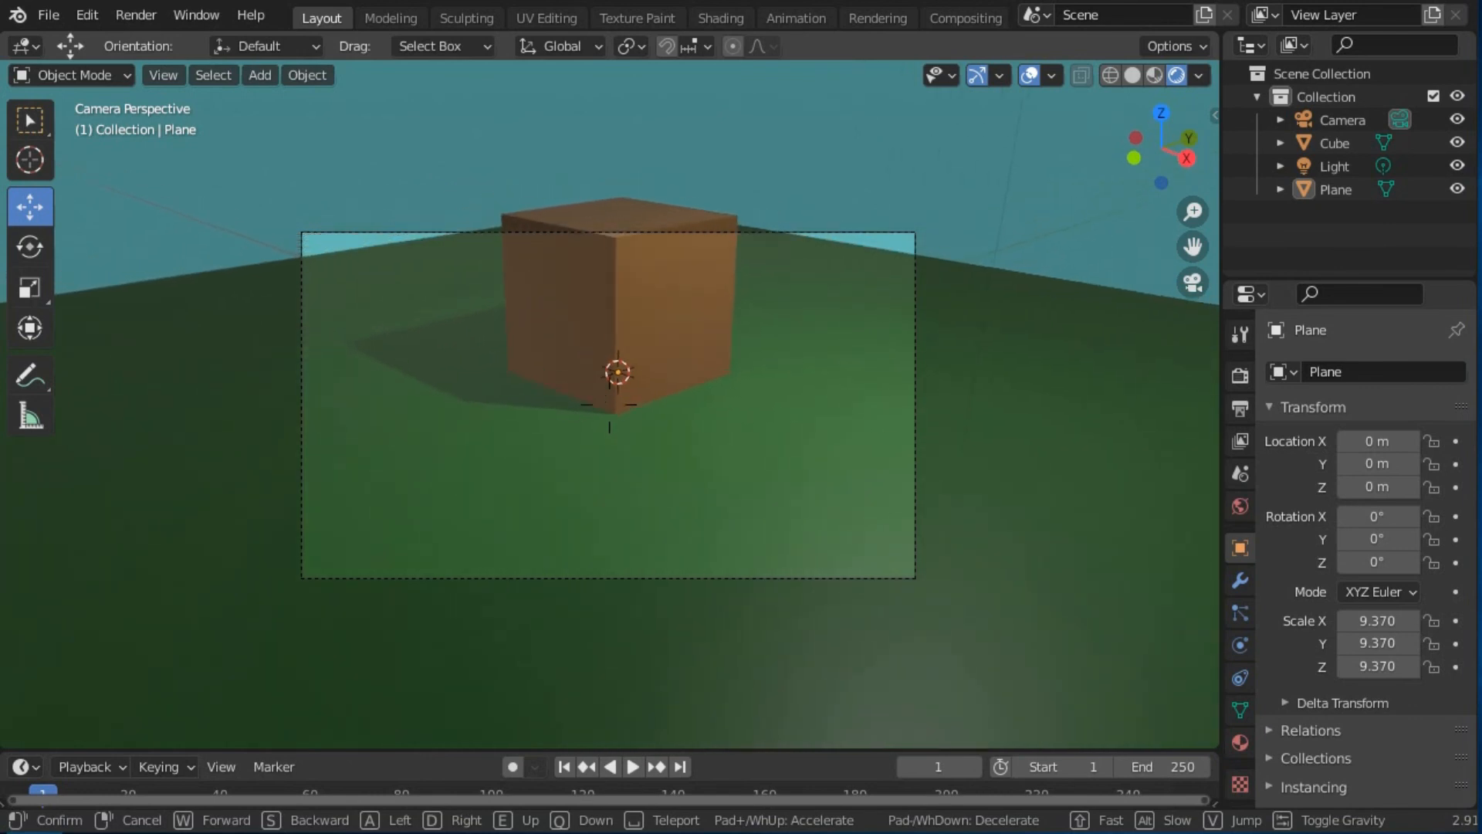
pyautogui.press('e')
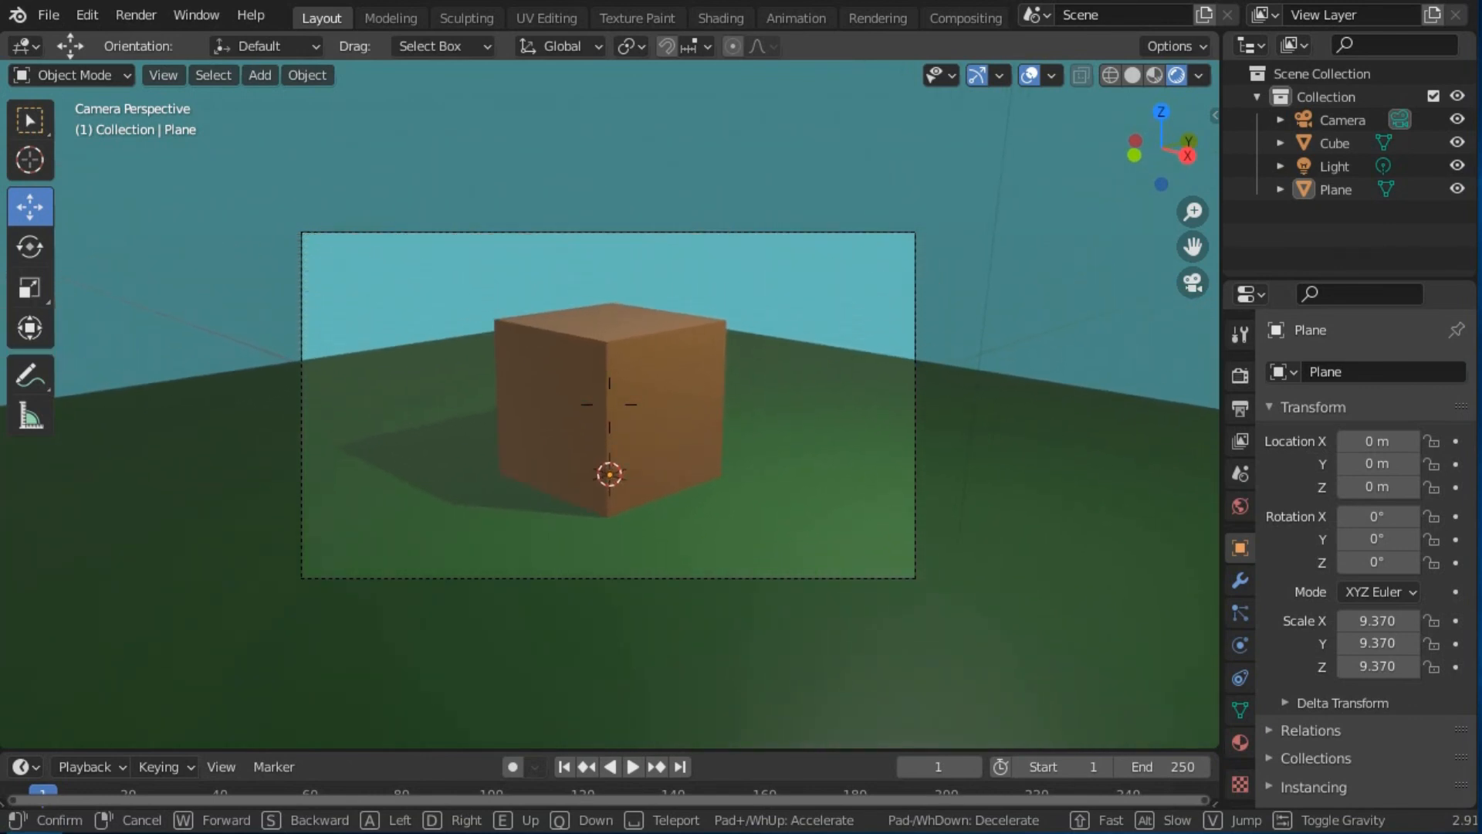
pyautogui.press('a')
pyautogui.press('q')
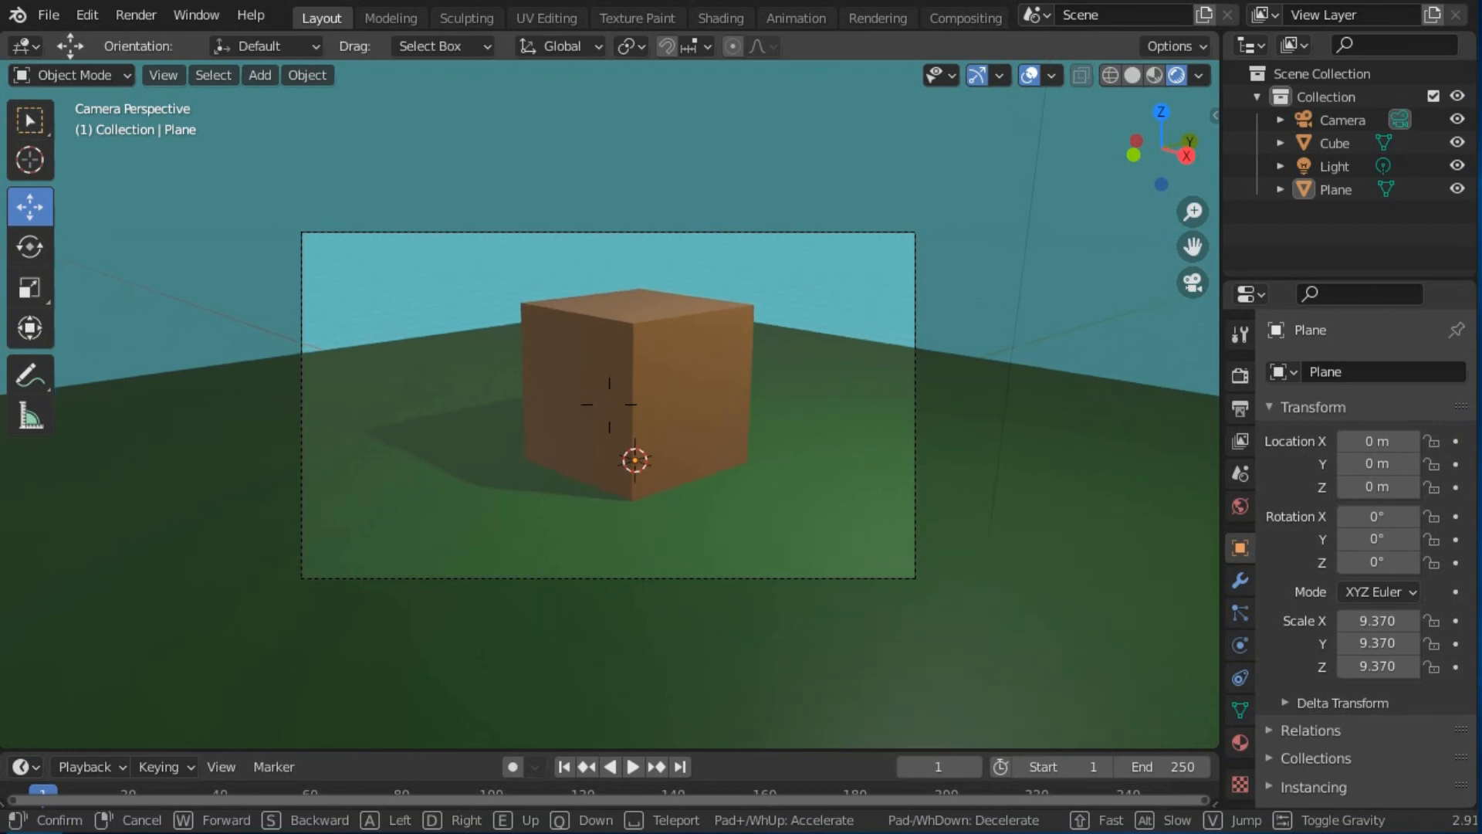
pyautogui.press('q')
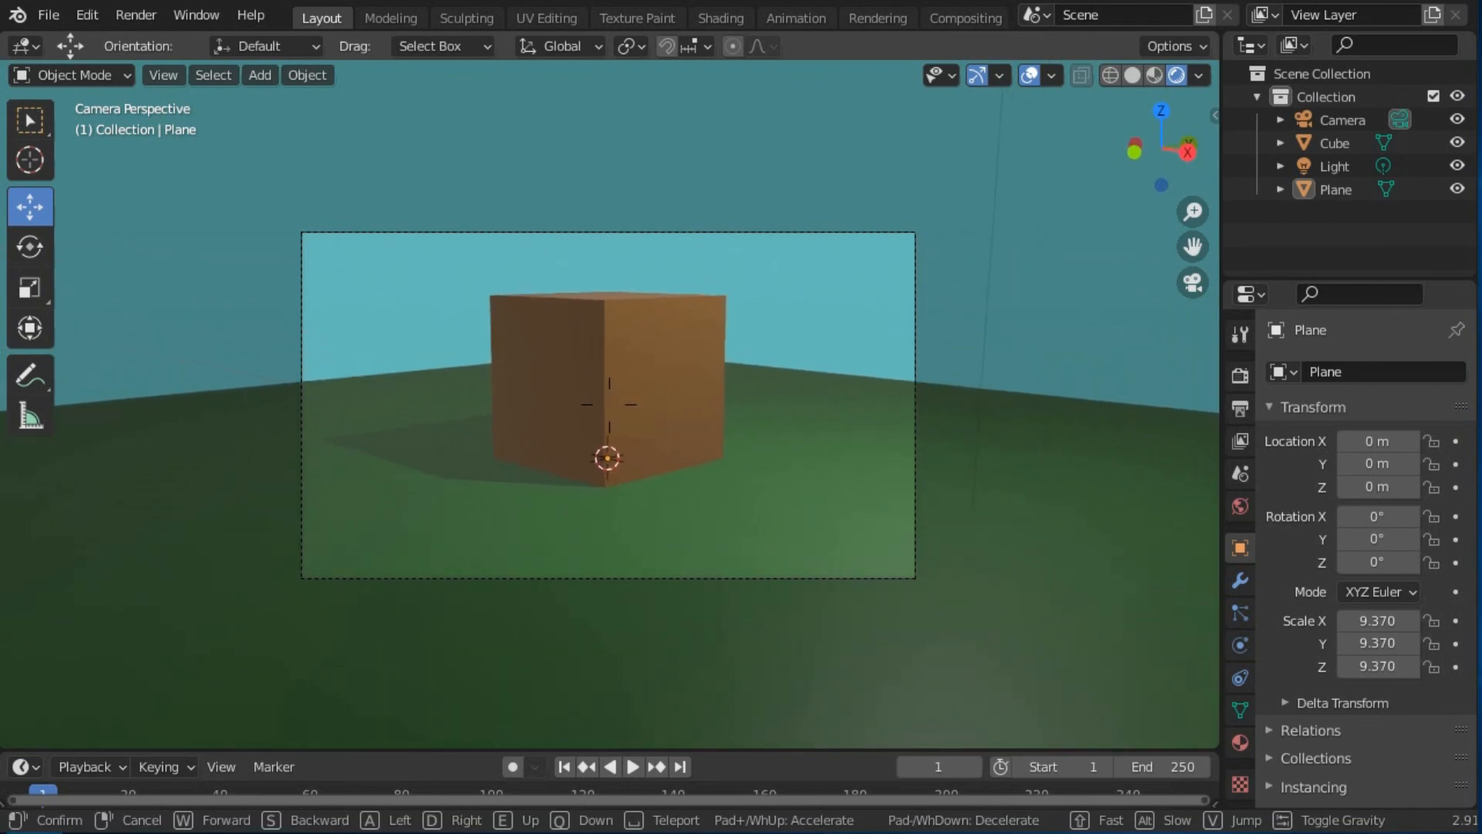
pyautogui.press('s')
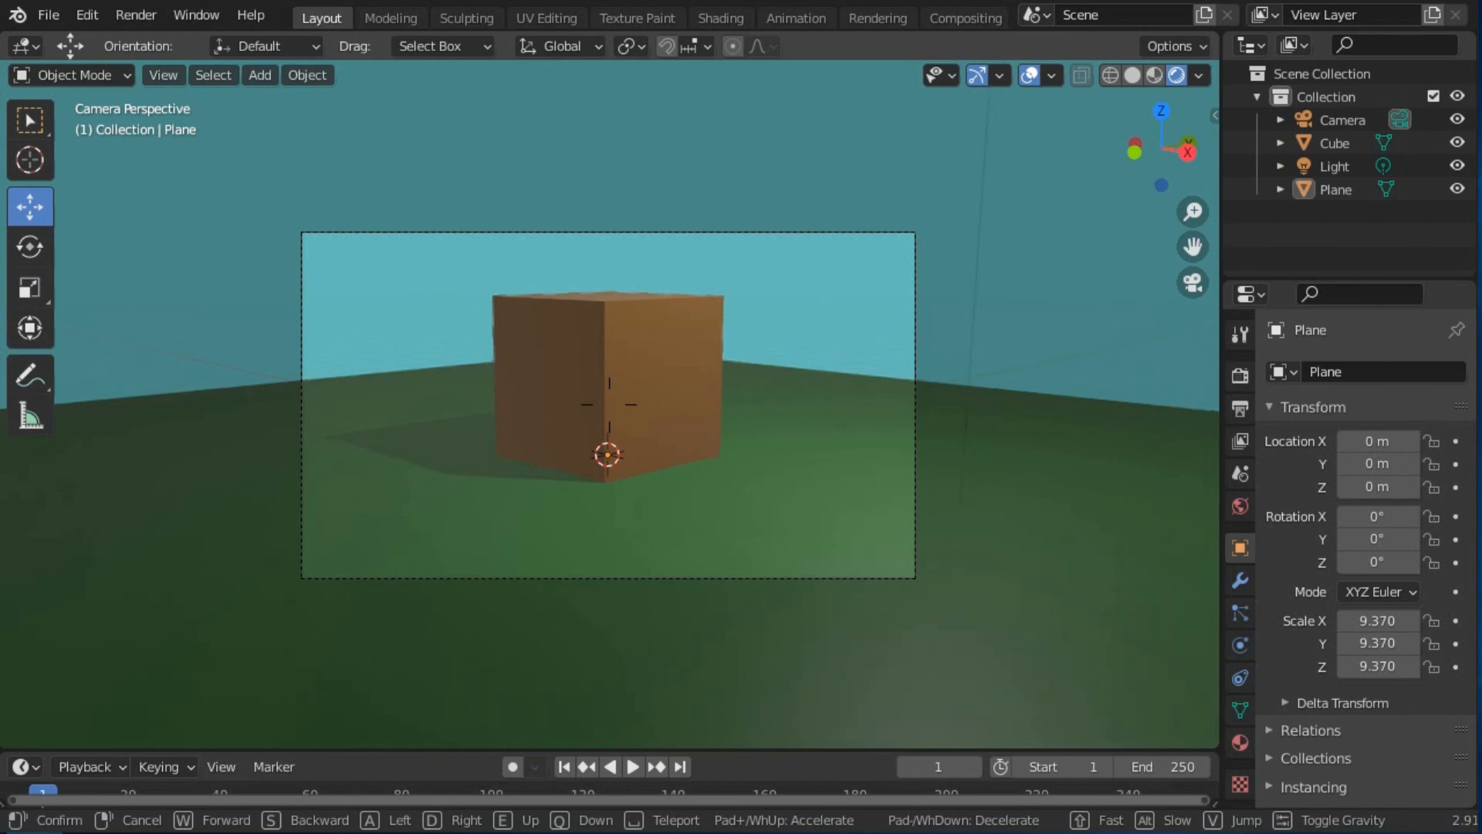
pyautogui.press('s')
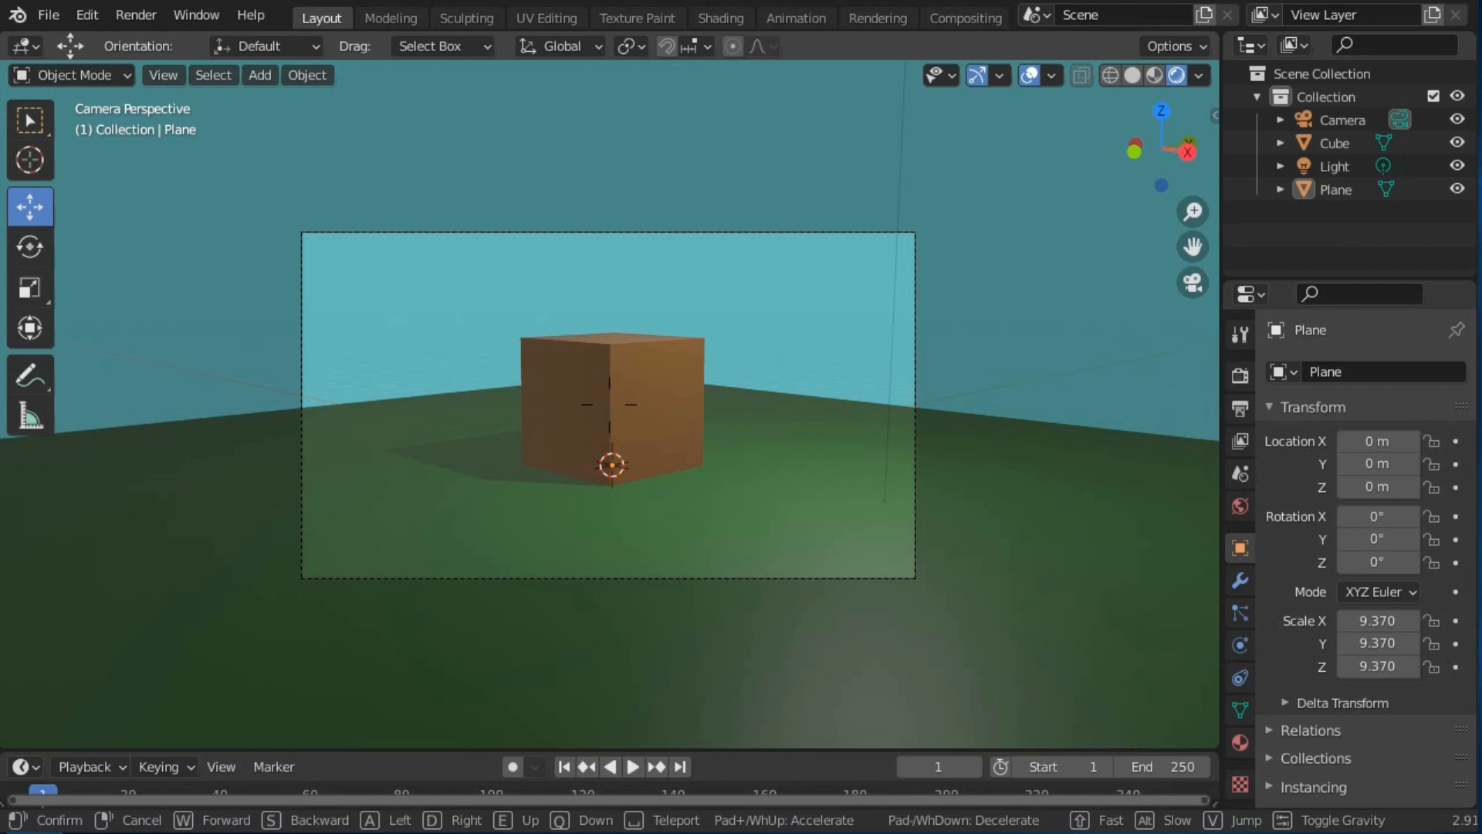
pyautogui.click(610, 407)
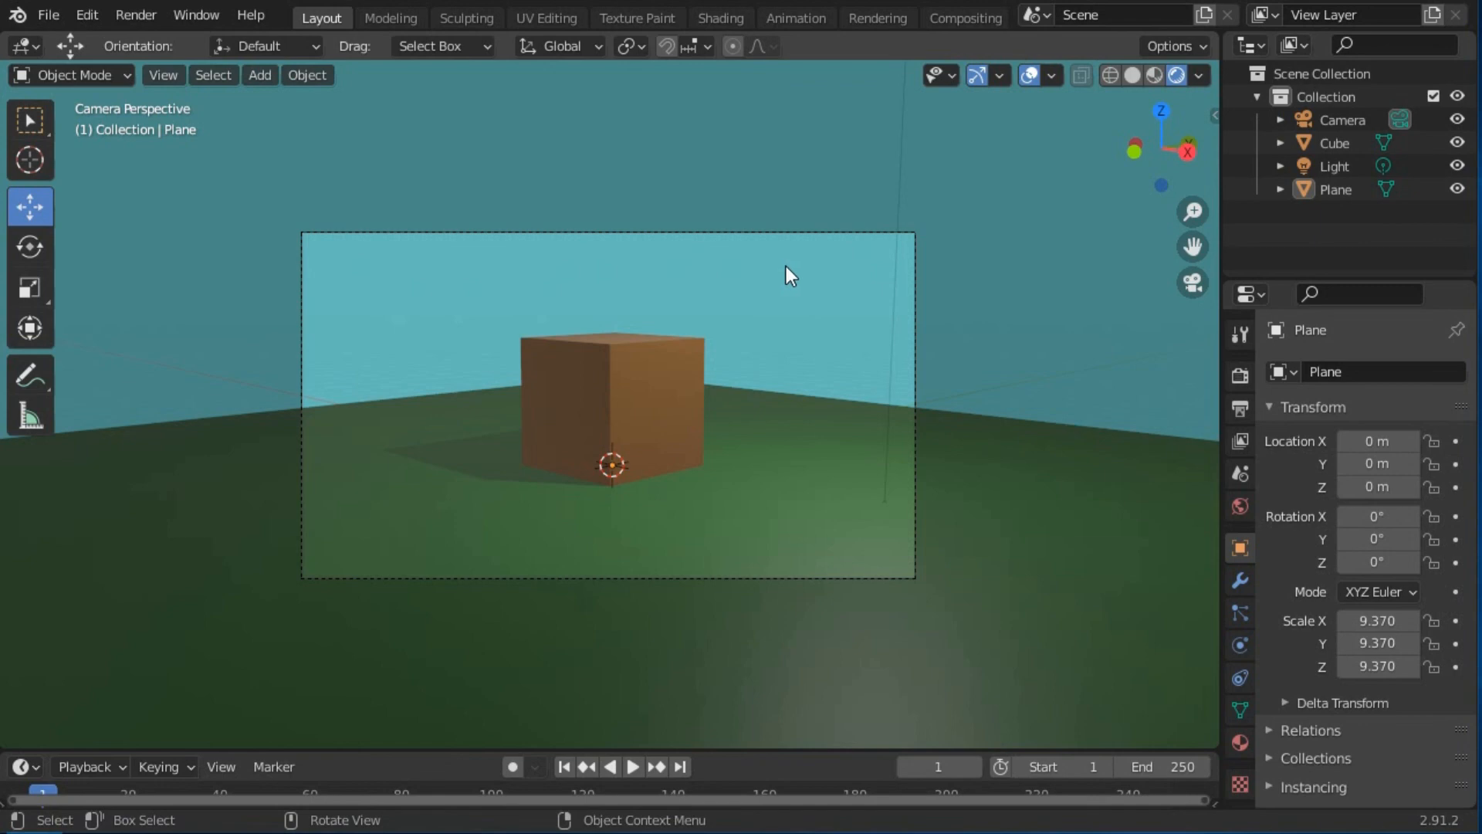
# Render the scene as a still image and choose the C:\data\Blender folder as its save location
pyautogui.click(137, 12)
pyautogui.click(149, 41)
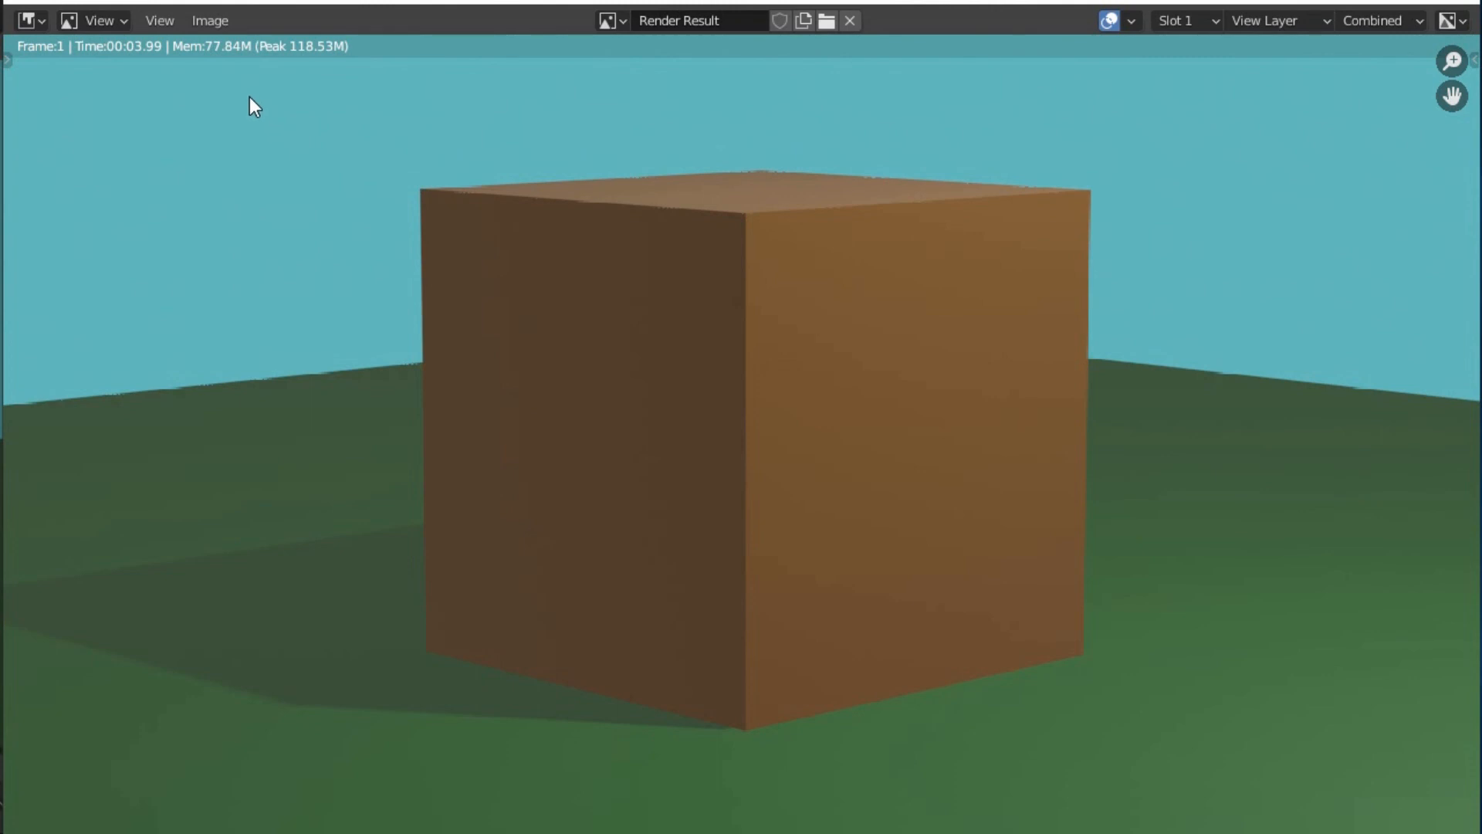
pyautogui.click(211, 23)
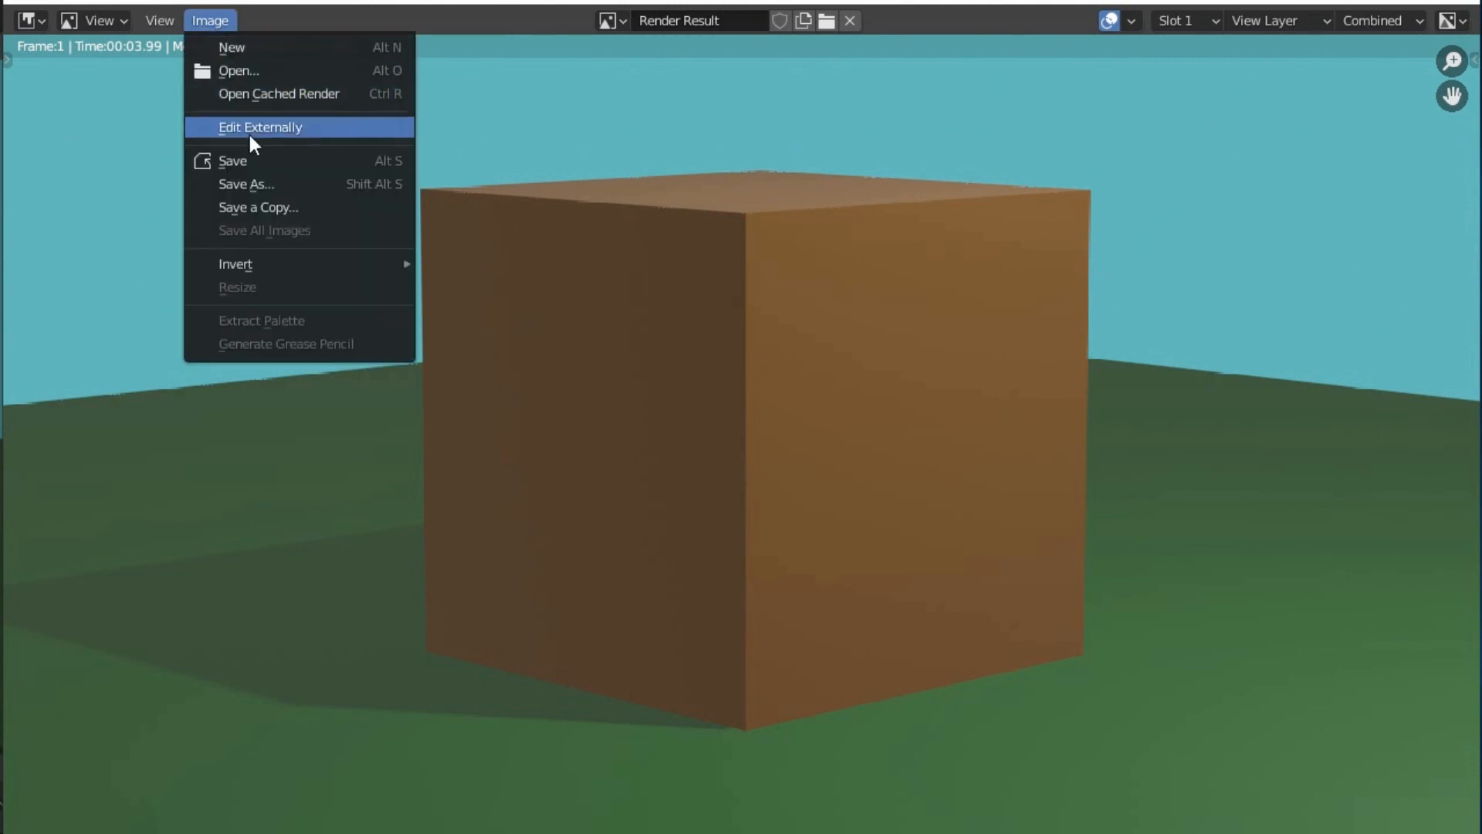
pyautogui.click(249, 182)
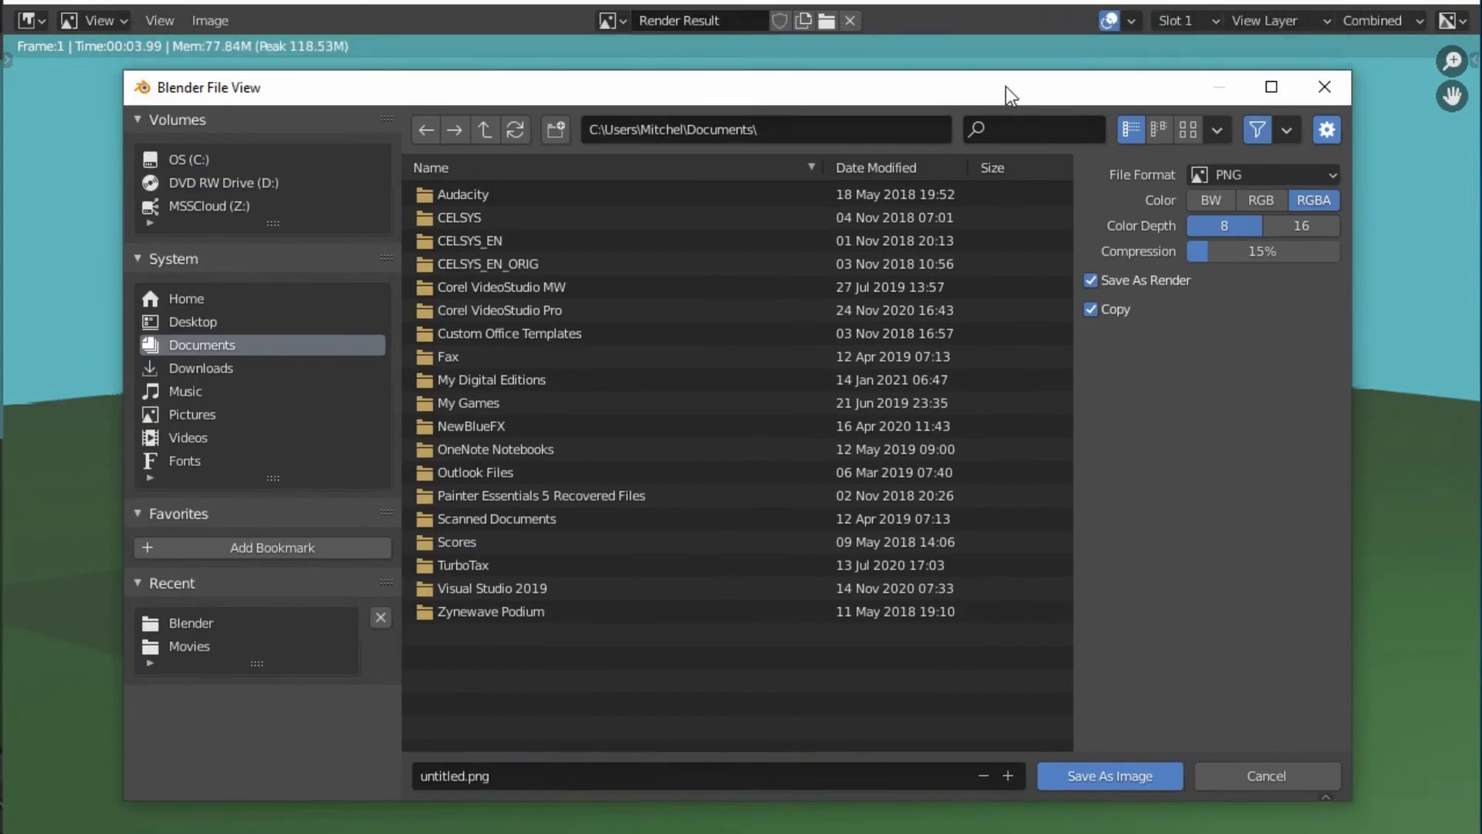
pyautogui.moveTo(1006, 86); pyautogui.dragTo(1006, 50)
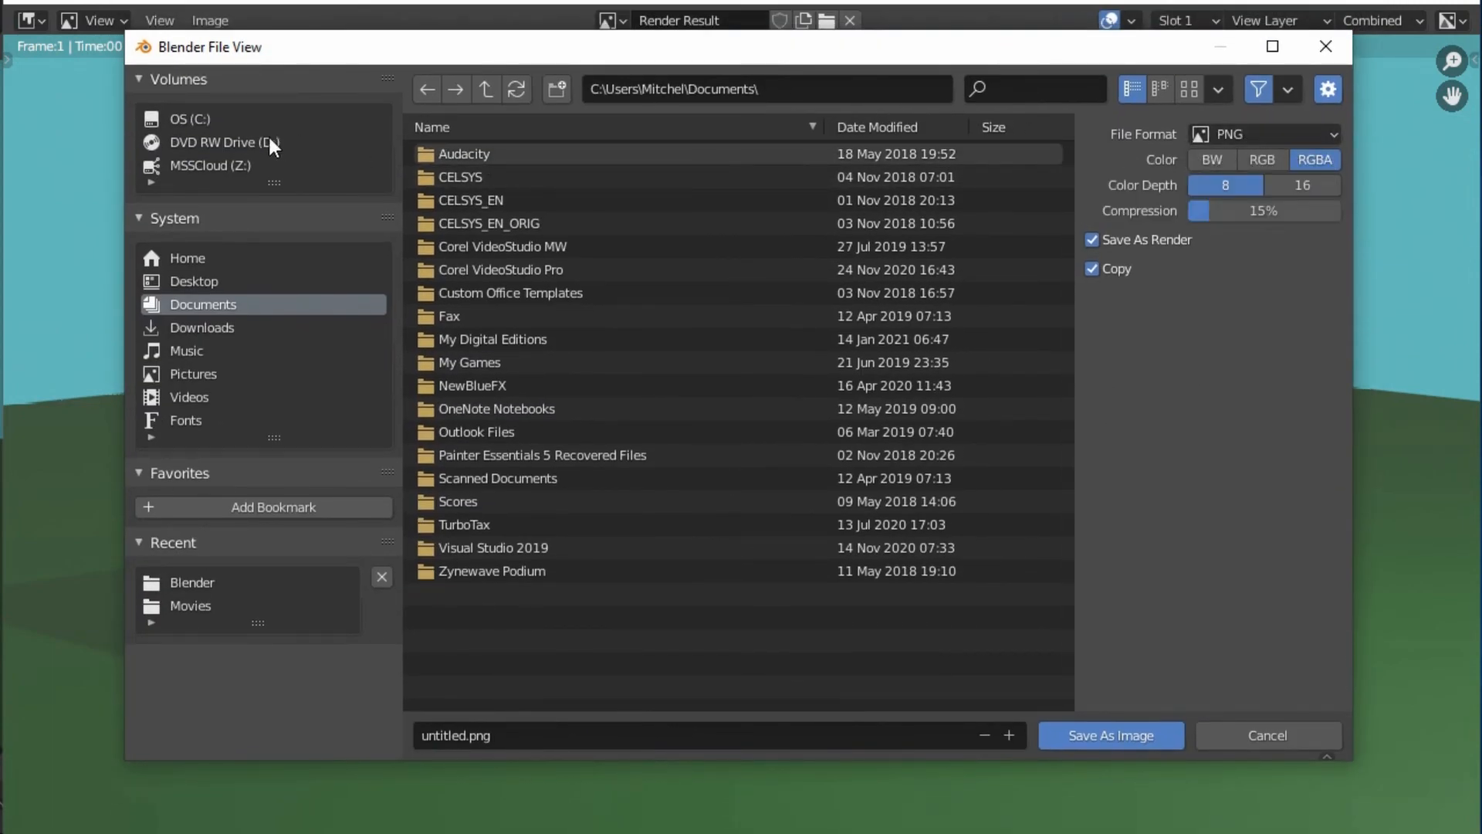
pyautogui.click(197, 118)
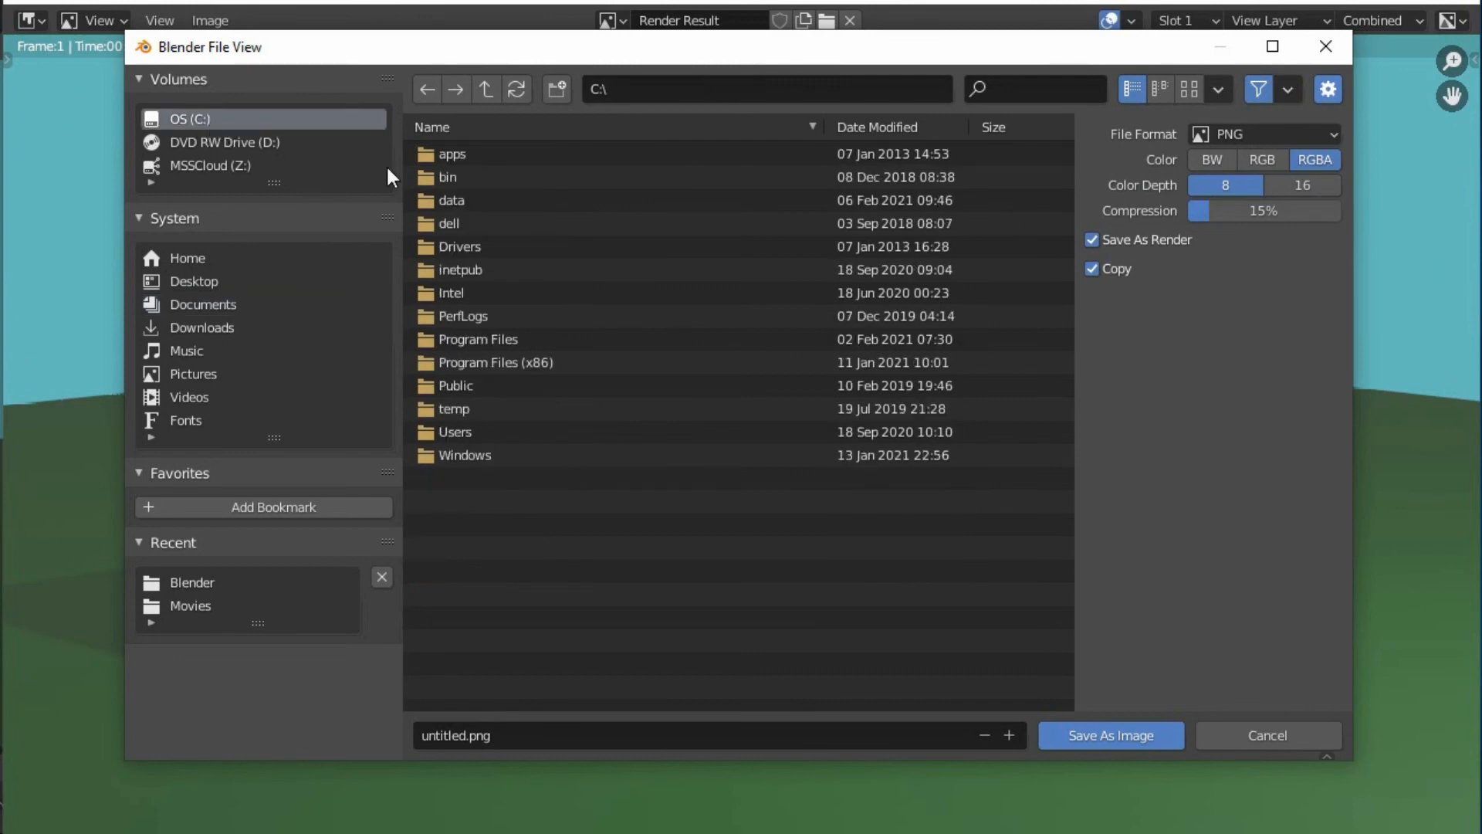
pyautogui.click(443, 200)
pyautogui.doubleClick(443, 201)
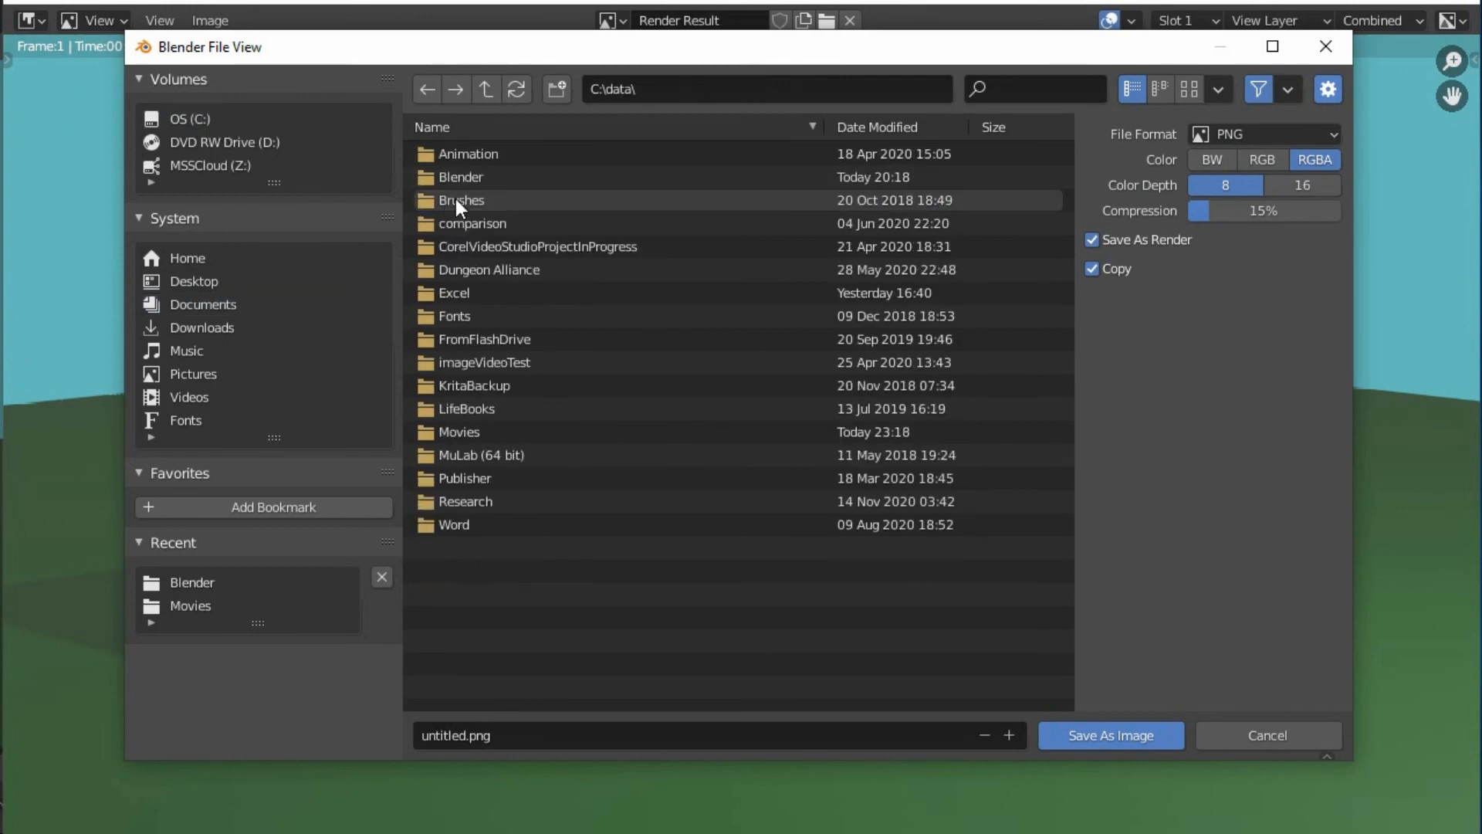
pyautogui.doubleClick(455, 182)
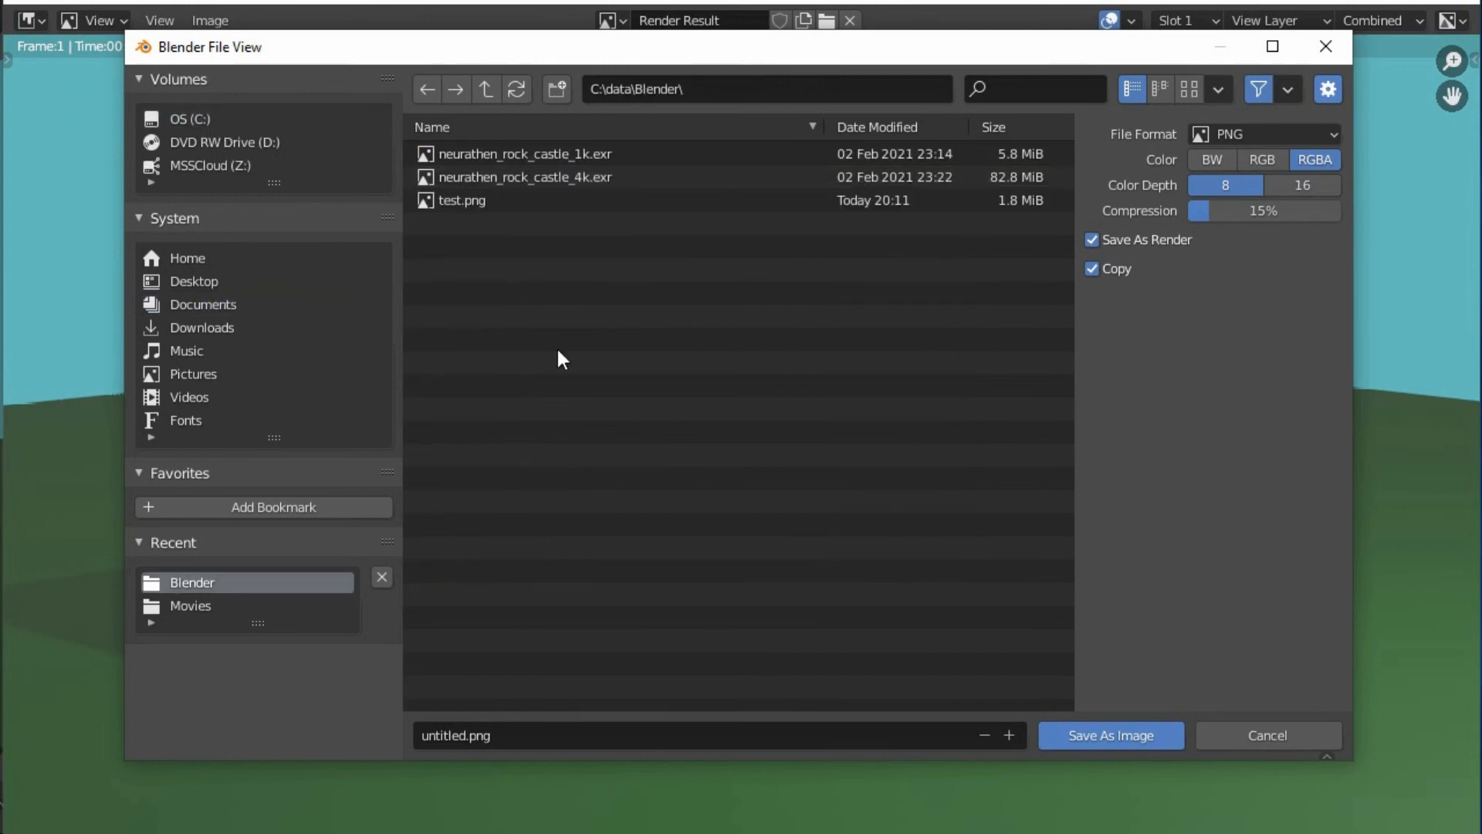
# Save the rendered image as image.png and close the render window
pyautogui.click(526, 732)
pyautogui.click(435, 736)
pyautogui.doubleClick(448, 737)
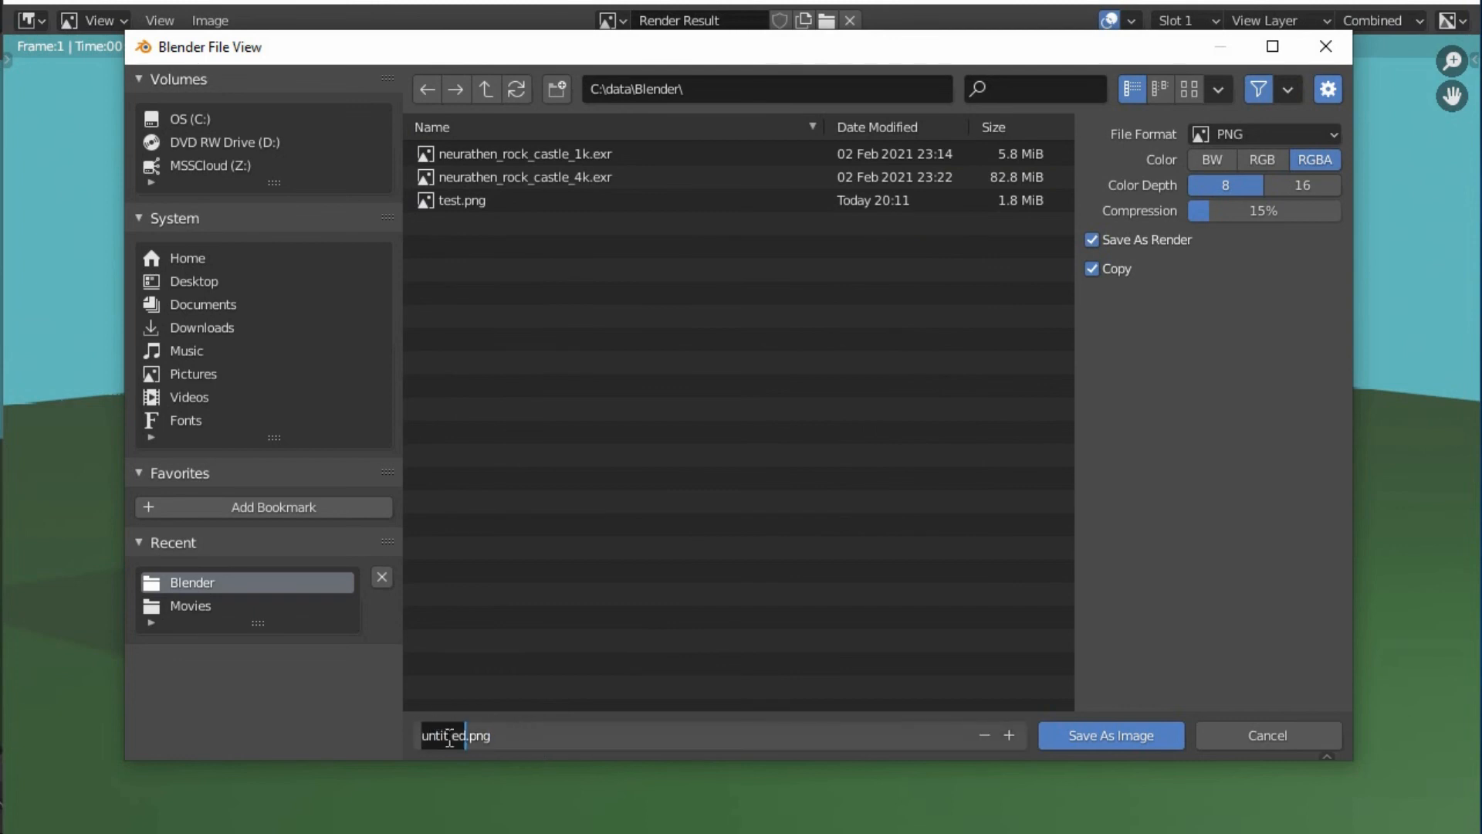
pyautogui.press('BackSpace')
pyautogui.write('image')
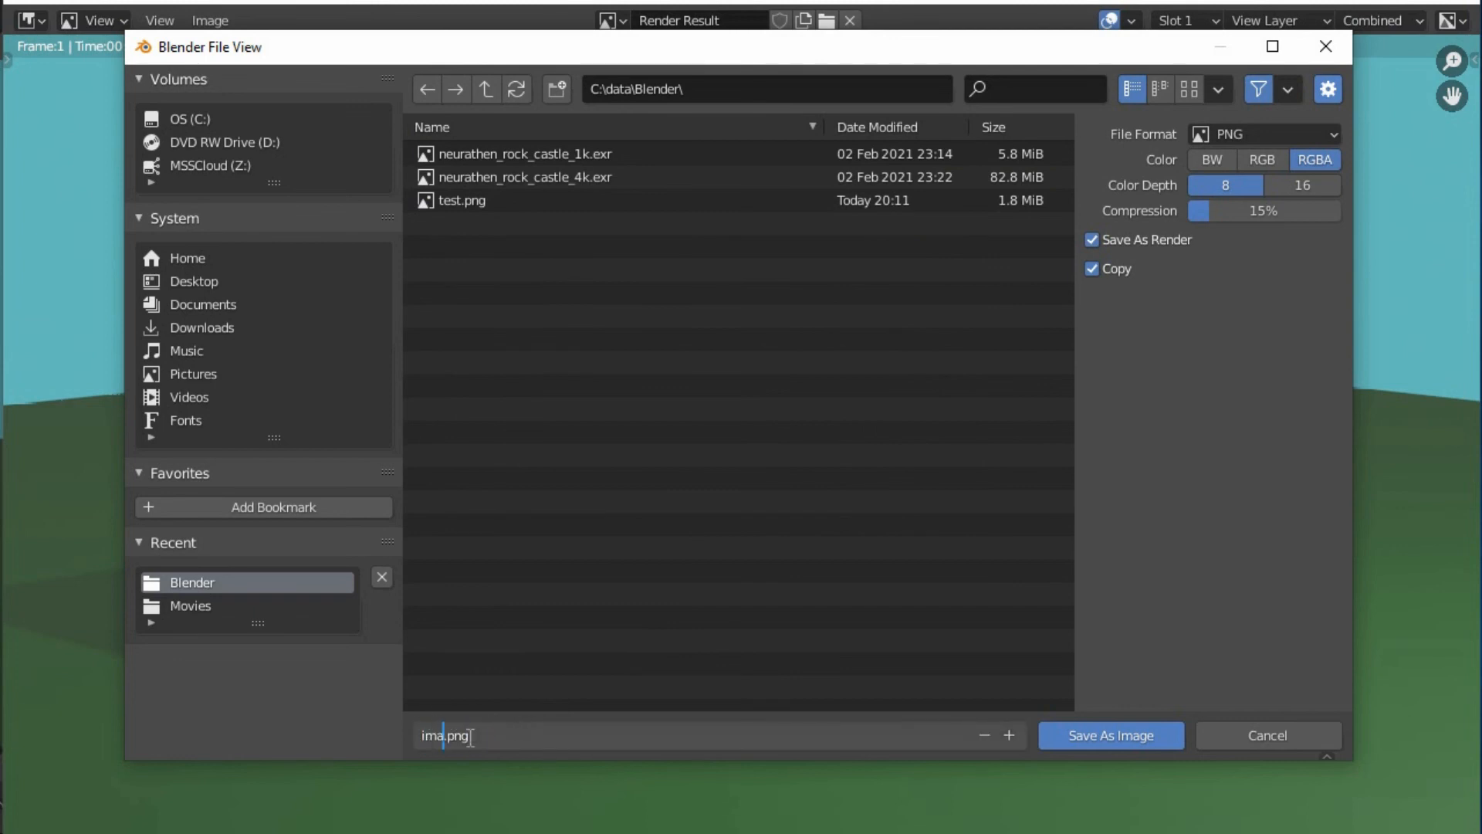
pyautogui.click(1109, 737)
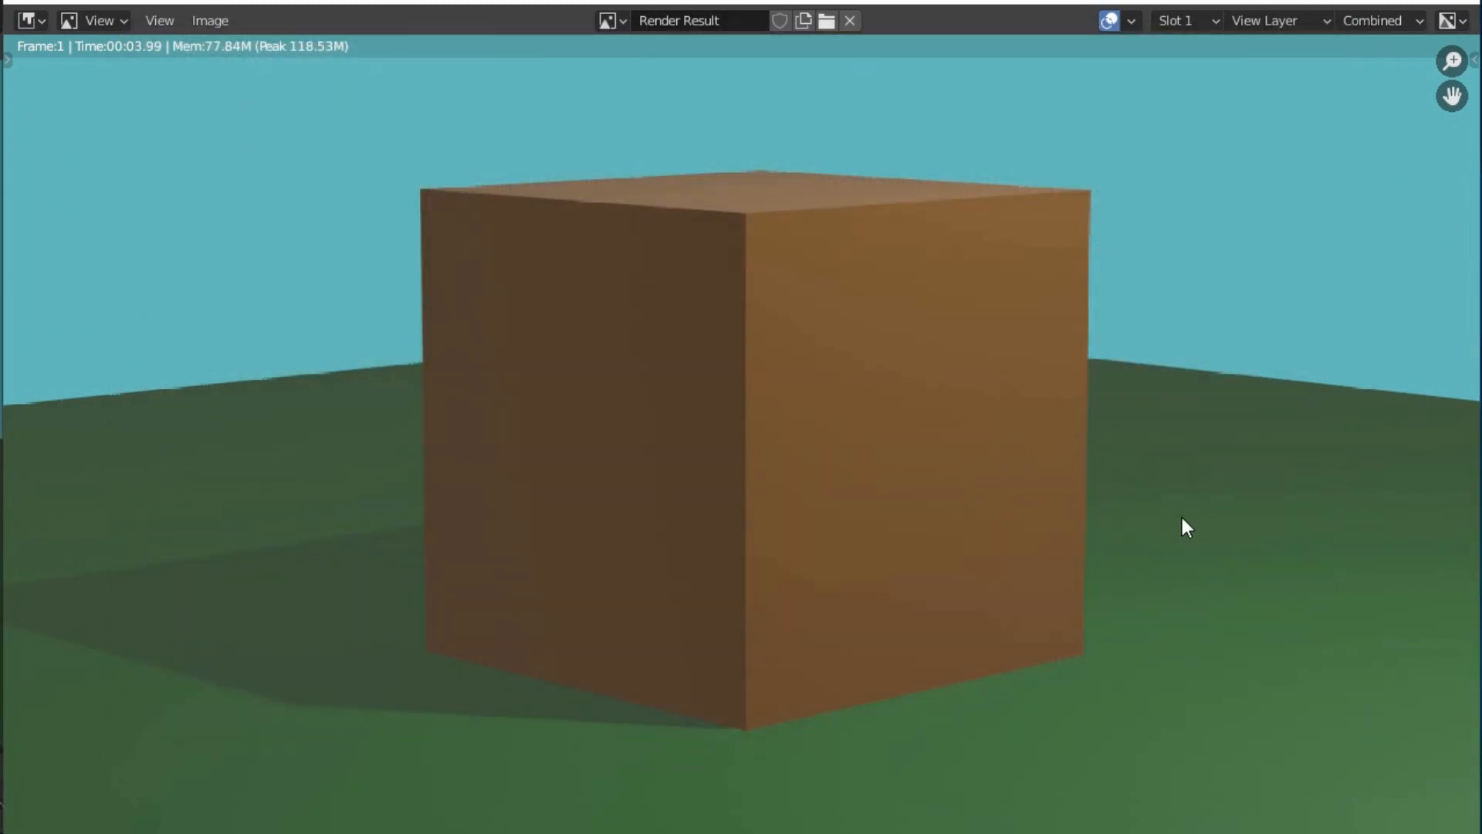
pyautogui.click(1453, 3)
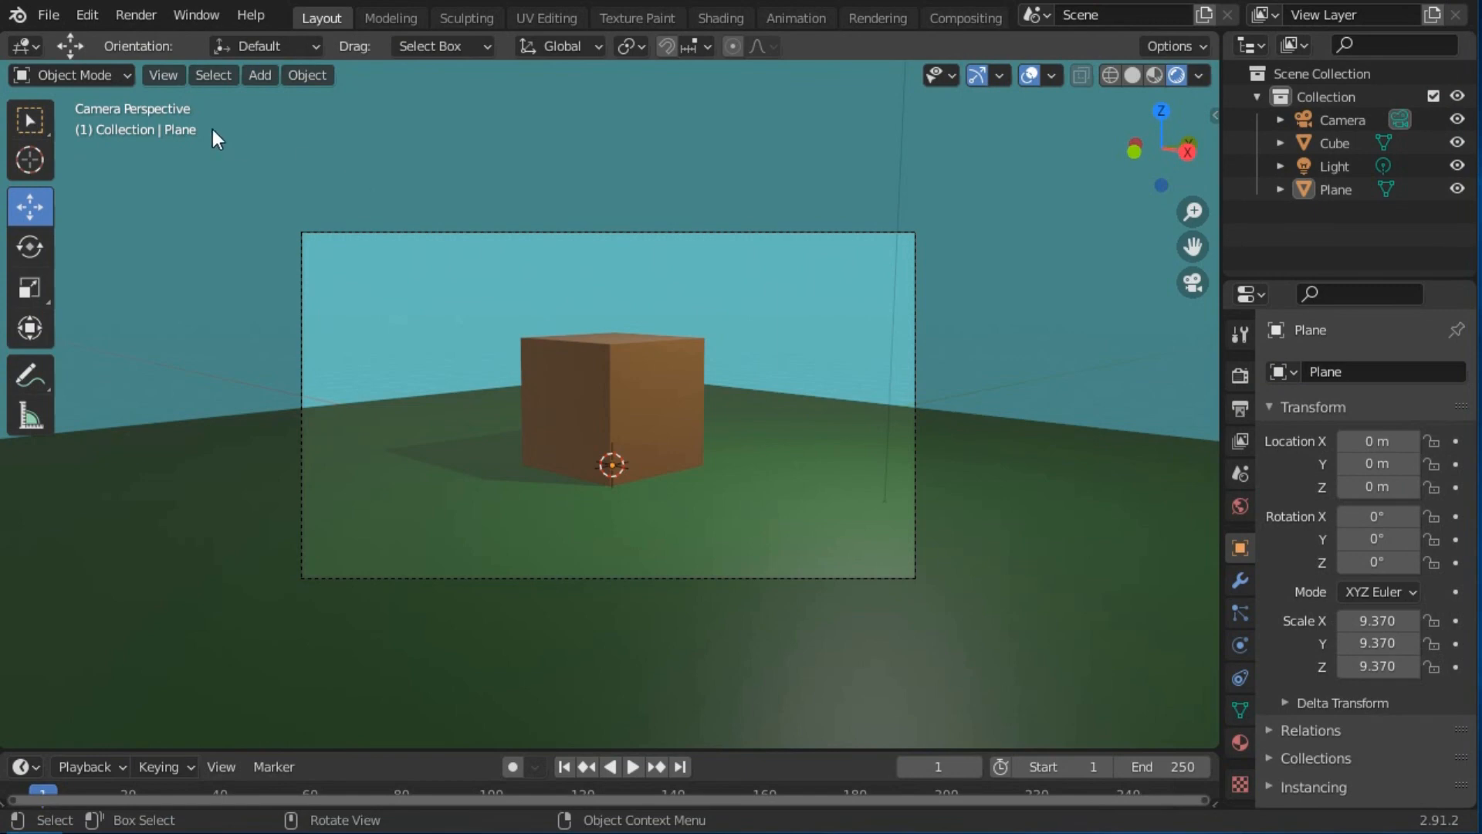
pyautogui.click(50, 20)
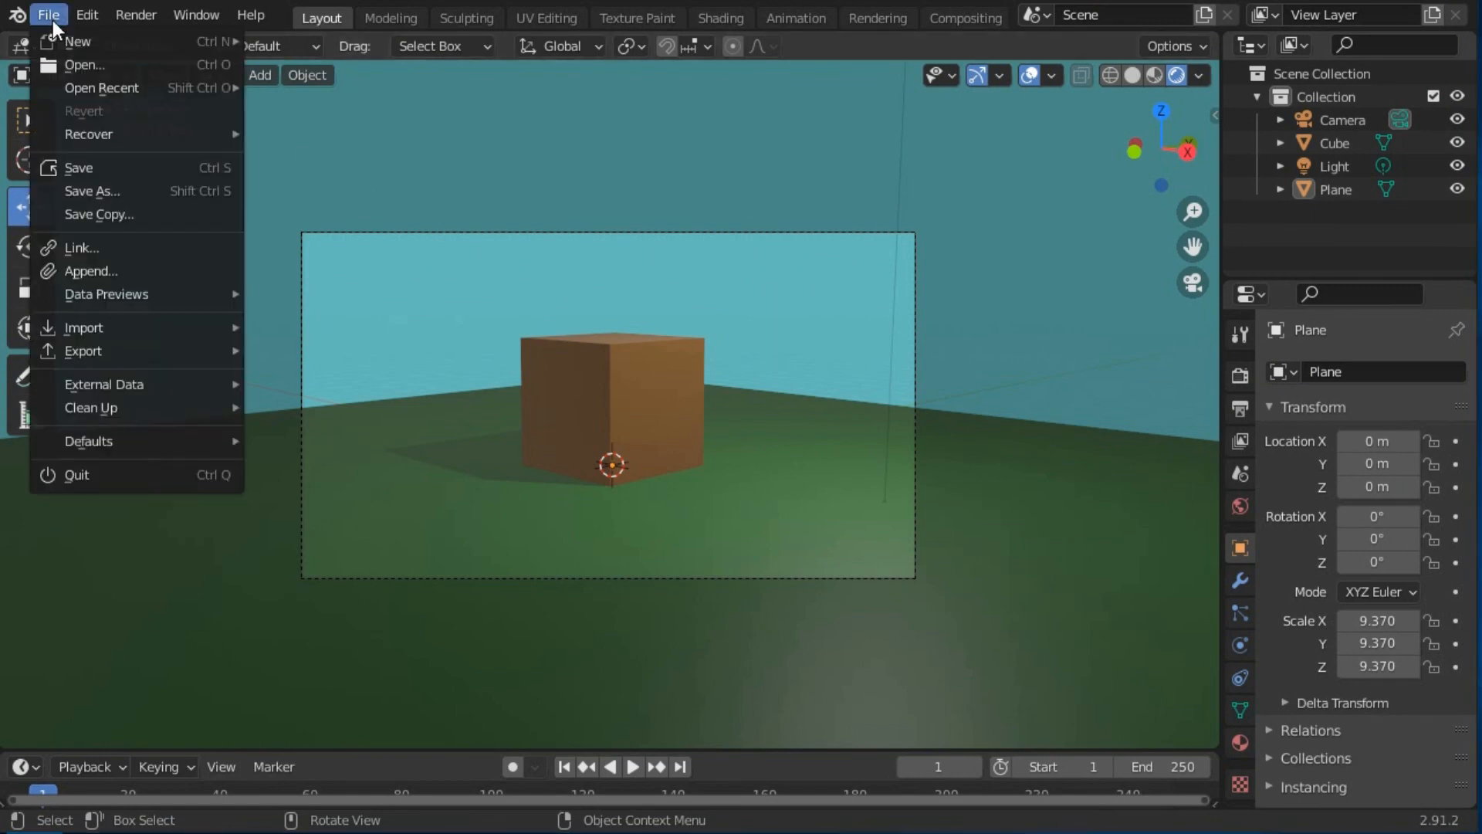
pyautogui.click(87, 191)
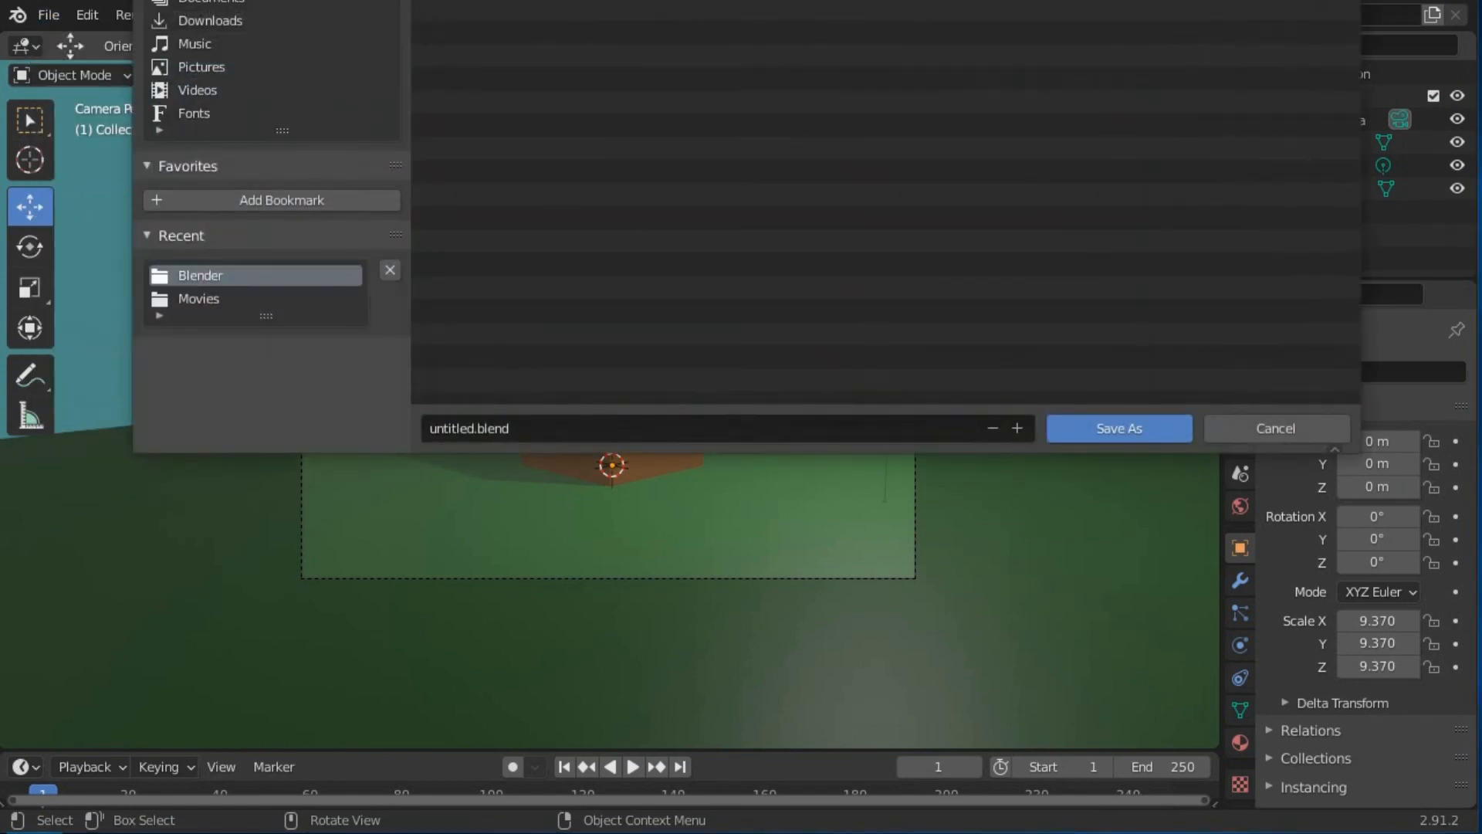
pyautogui.moveTo(819, 0); pyautogui.dragTo(762, 64)
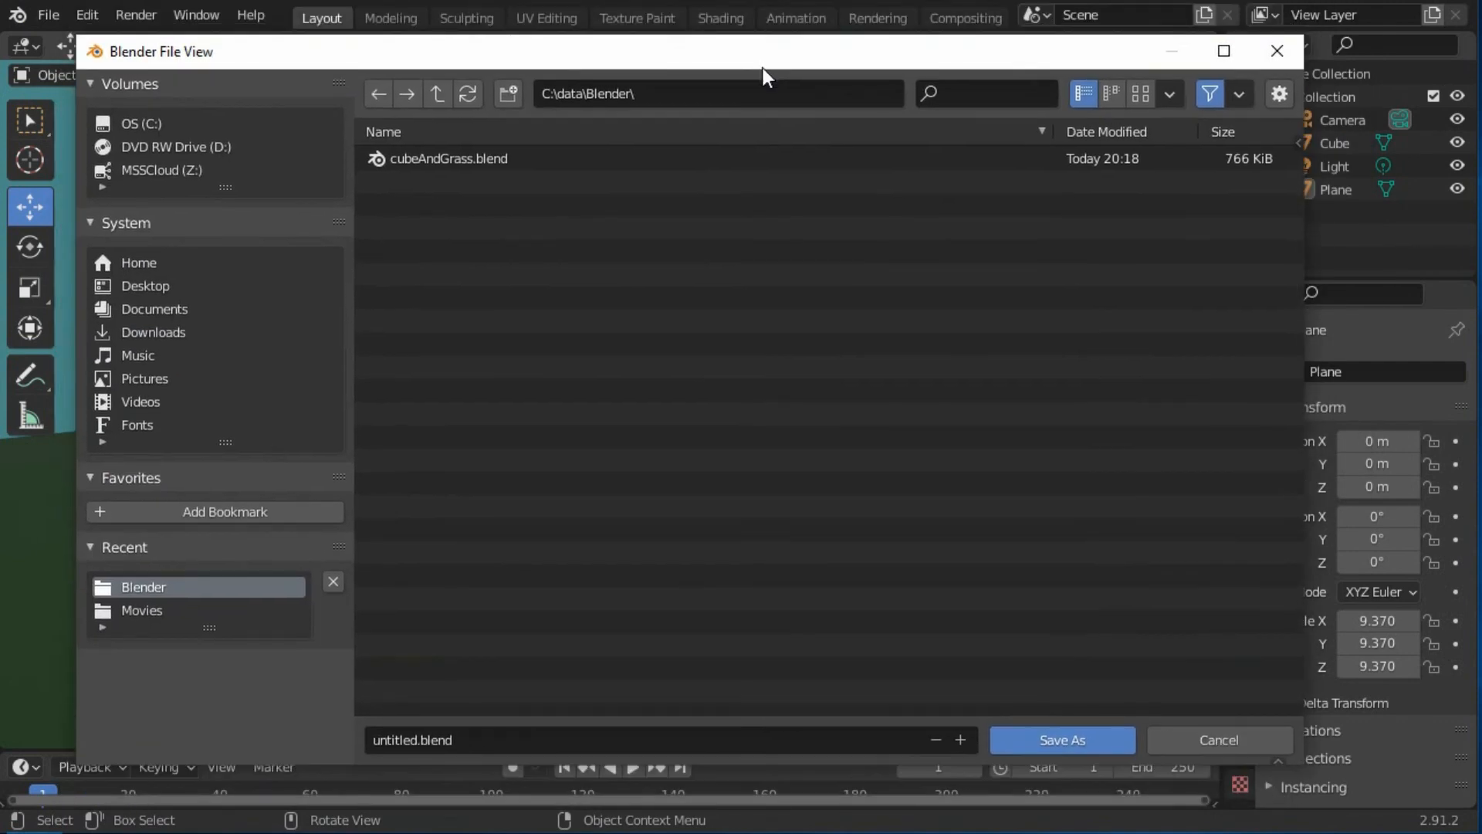
pyautogui.press('Escape')
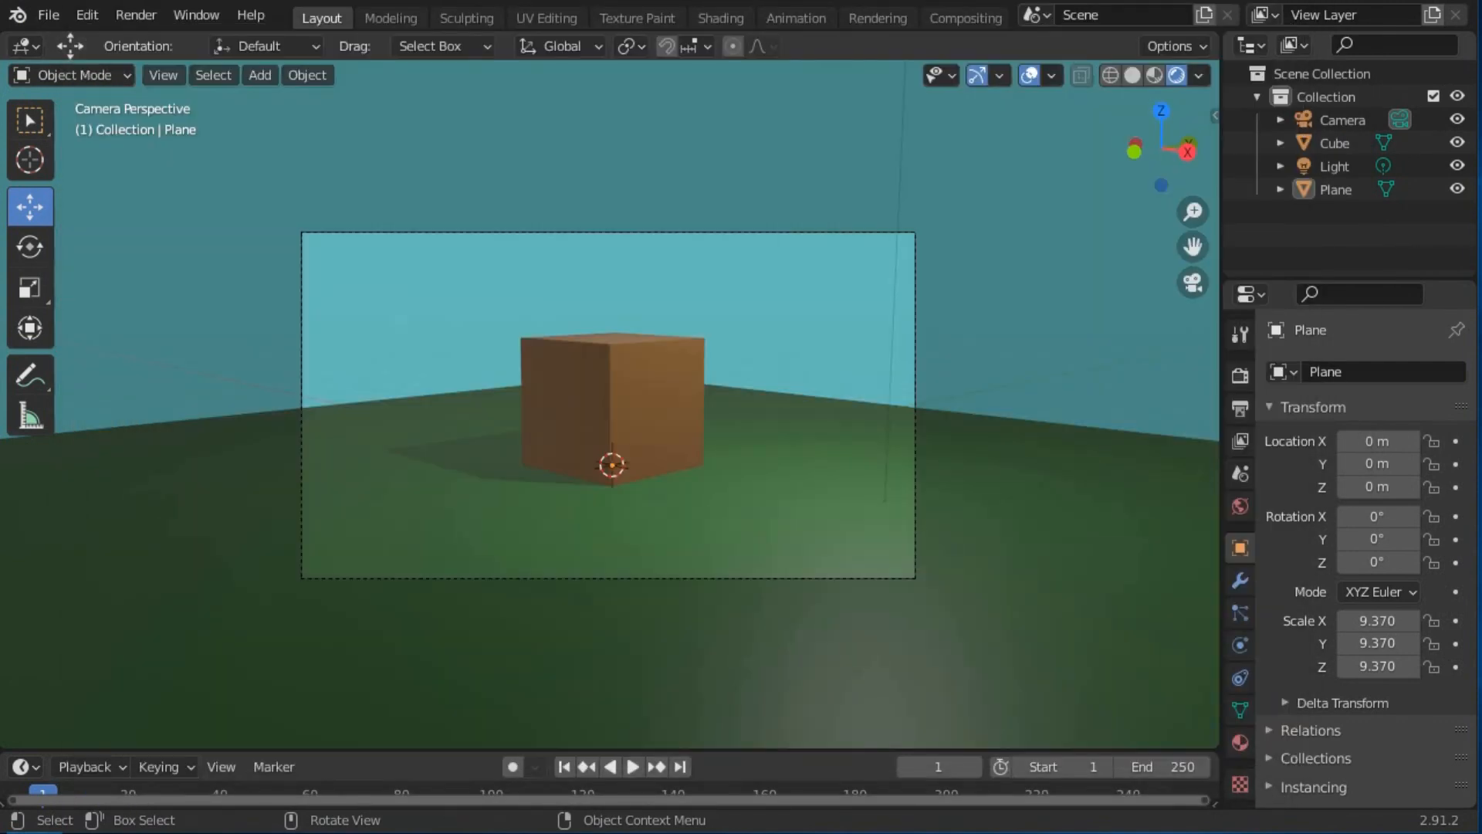